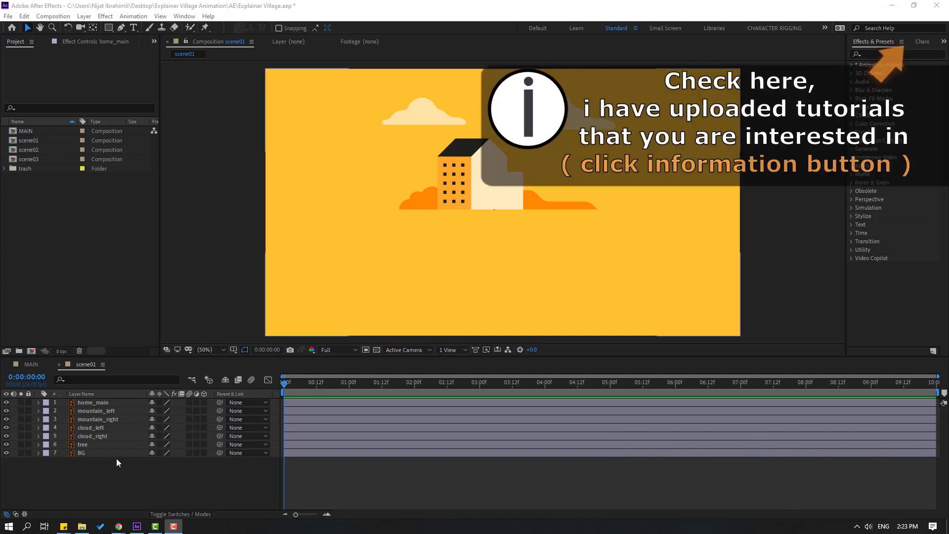
Pre-compose the home_main layer into a new composition named HOME and open it.
left_click(473, 179)
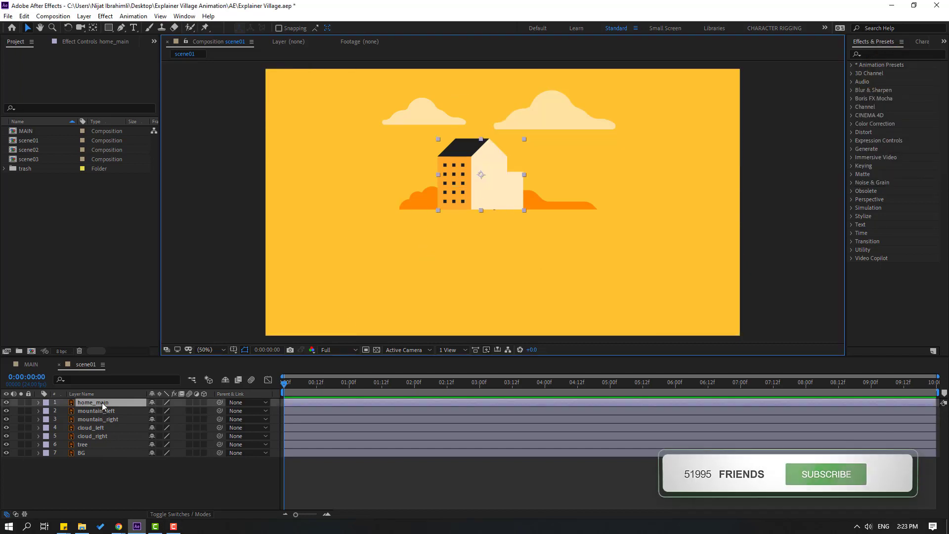
right_click(101, 403)
left_click(138, 360)
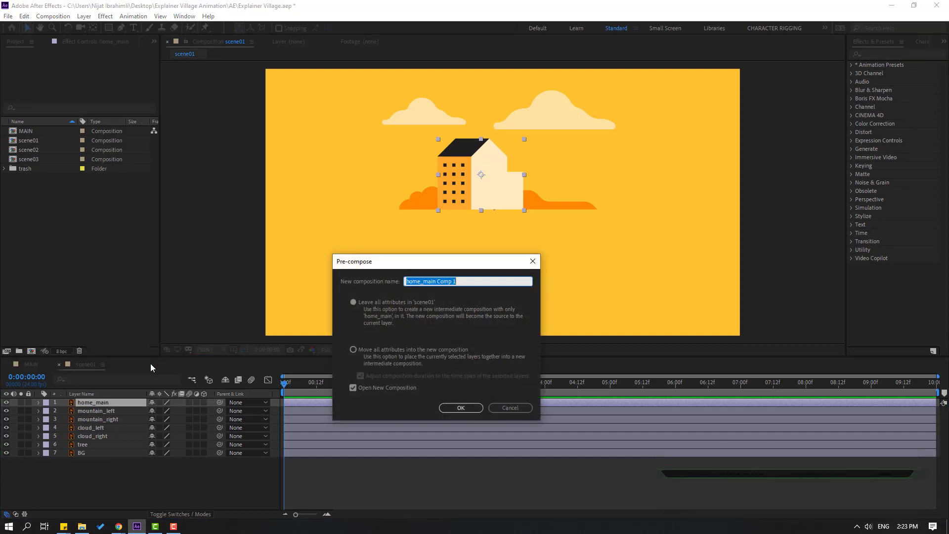
type("HOME")
left_click(460, 406)
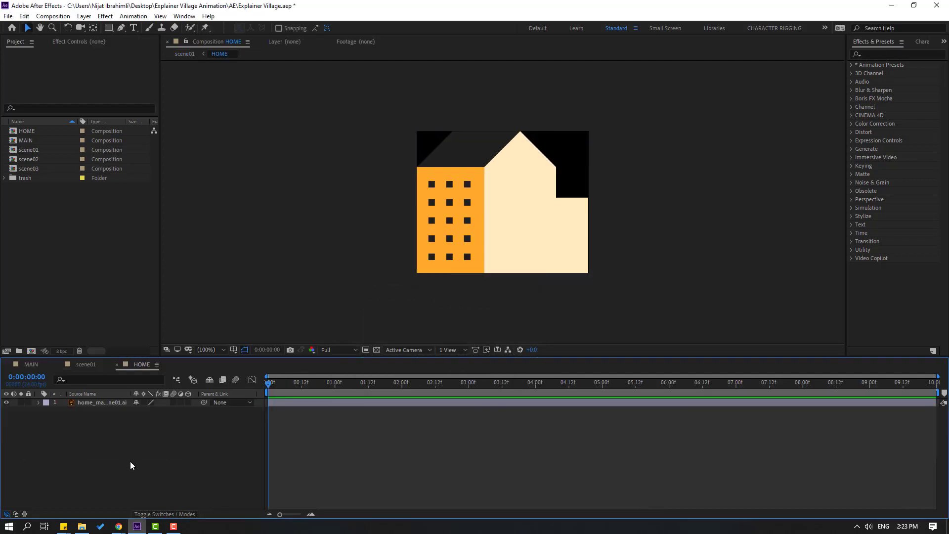
Set the HOME composition's width and height to 1000 px each.
right_click(121, 450)
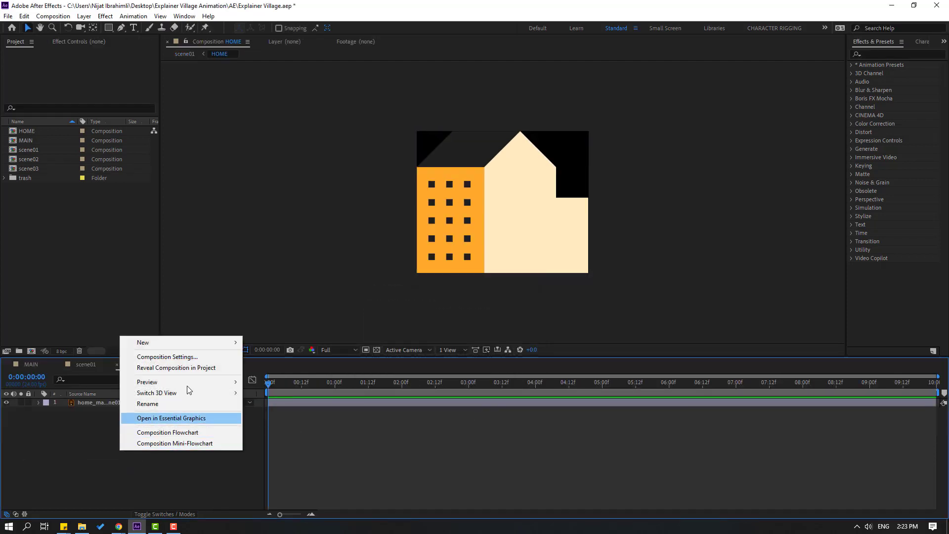
left_click(167, 356)
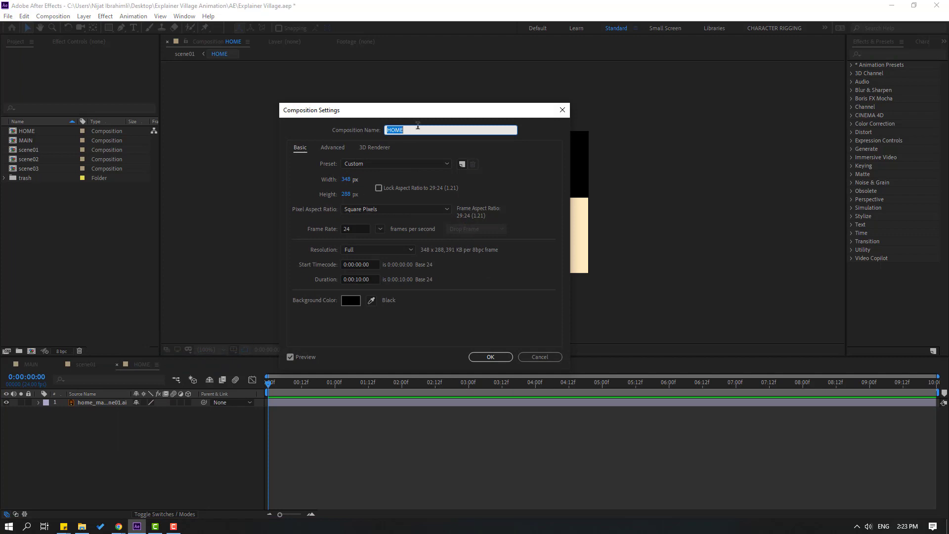
left_click_drag(440, 114, 458, 229)
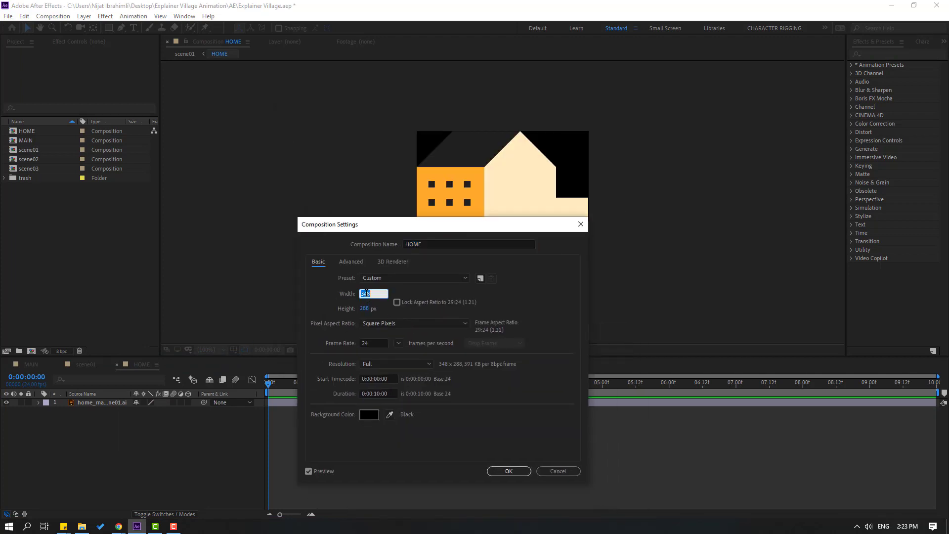
type("1000")
left_click(367, 308)
type("10")
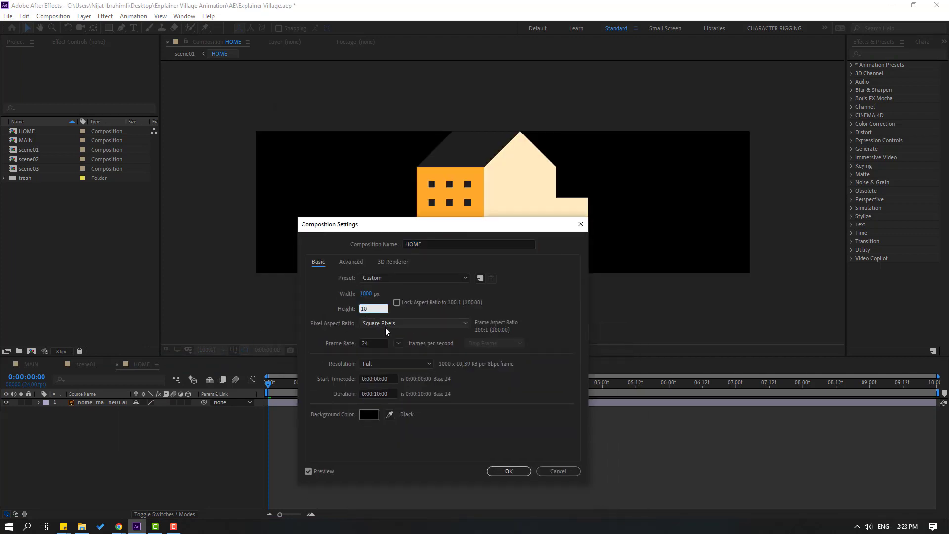
type("00")
left_click(496, 409)
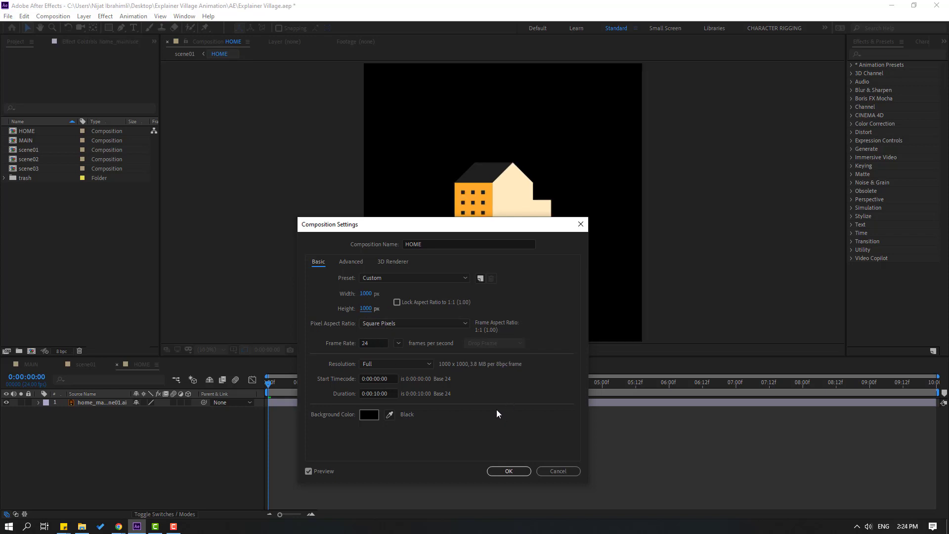
left_click(508, 471)
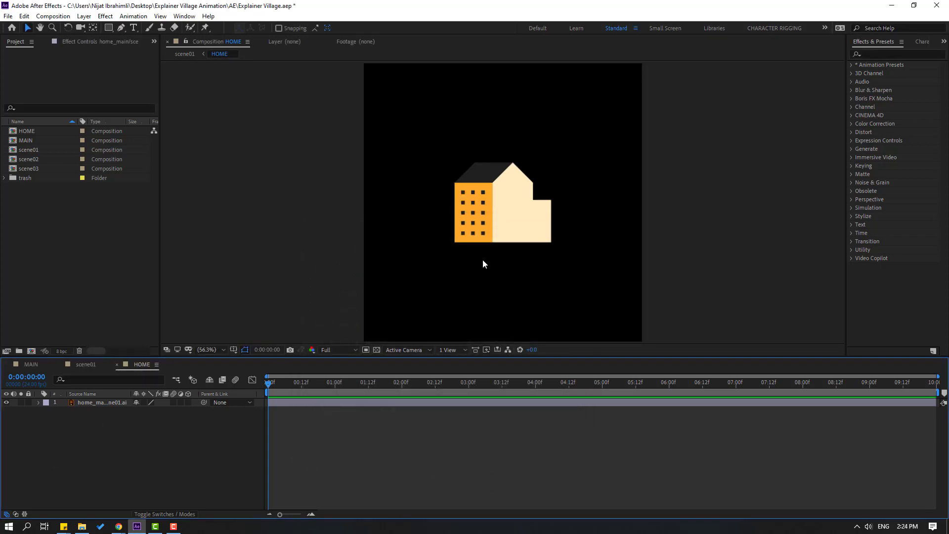
Move the house layer to position 500, 844 and set its first Position keyframe at frame 0.
left_click(500, 220)
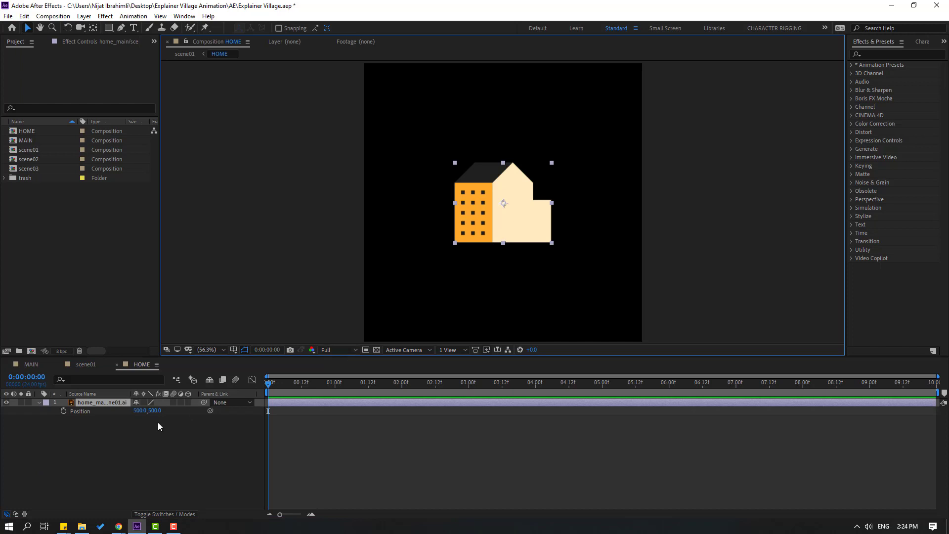
left_click_drag(154, 413, 328, 407)
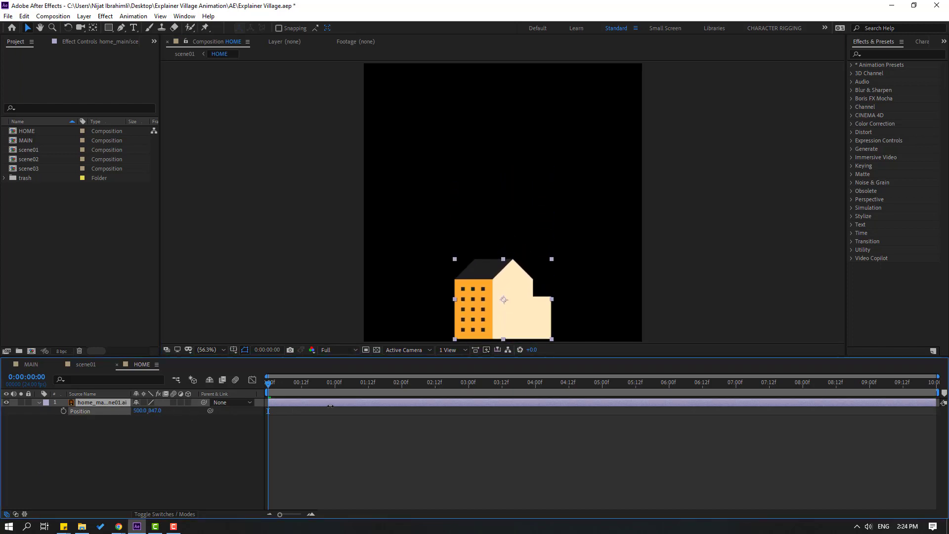
left_click(63, 410)
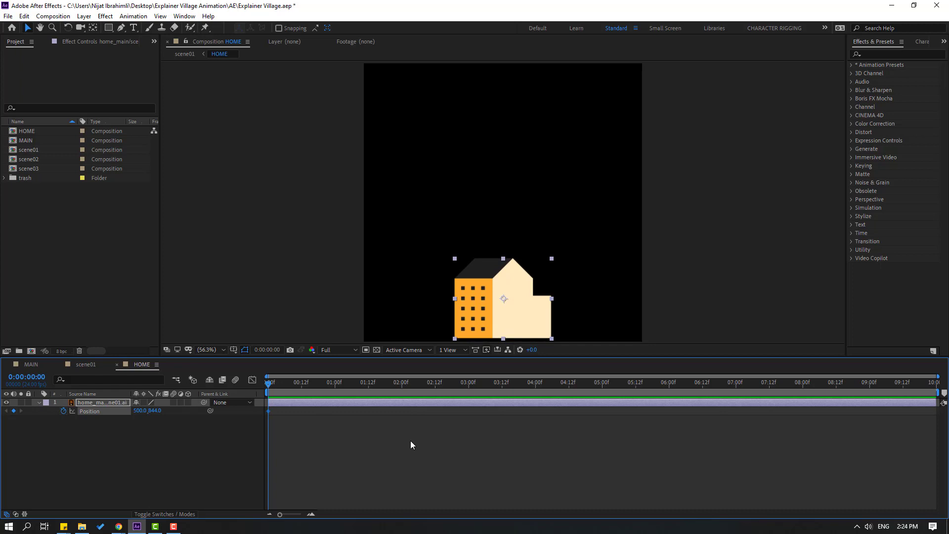
Keyframe the house's position at 500, 204 on frame 10 and at 500, 464 on frame 20.
key("shift+Page_Down")
left_click_drag(159, 414, 155, 448)
key("shift+Page_Down")
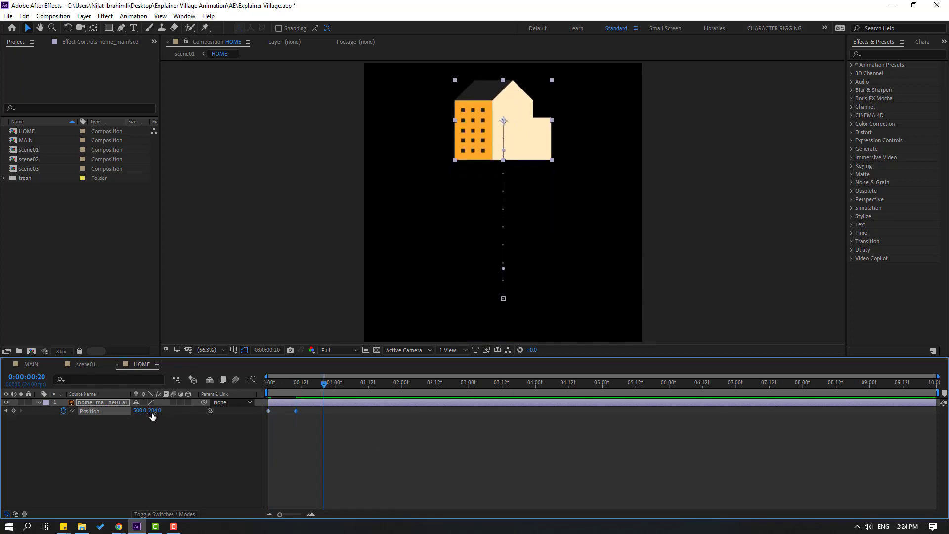
left_click_drag(154, 415, 161, 414)
mouse_move(287, 412)
left_mouse_down()
mouse_move(299, 411)
mouse_move(272, 422)
left_mouse_up()
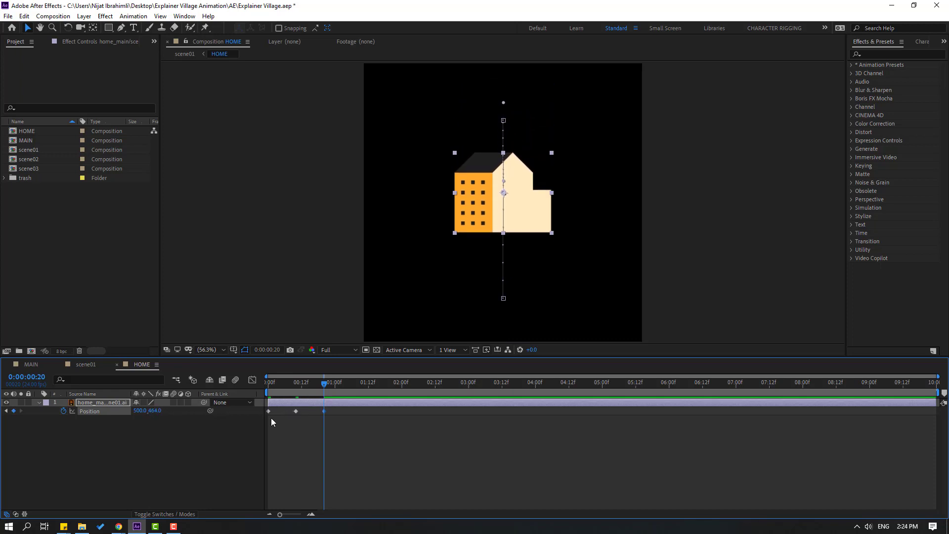
Add a Position keyframe of 500, 440 at frame 23 and one of 500, 464 at 0:00:01:02.
key("space")
scroll(544, 261, "up", 2)
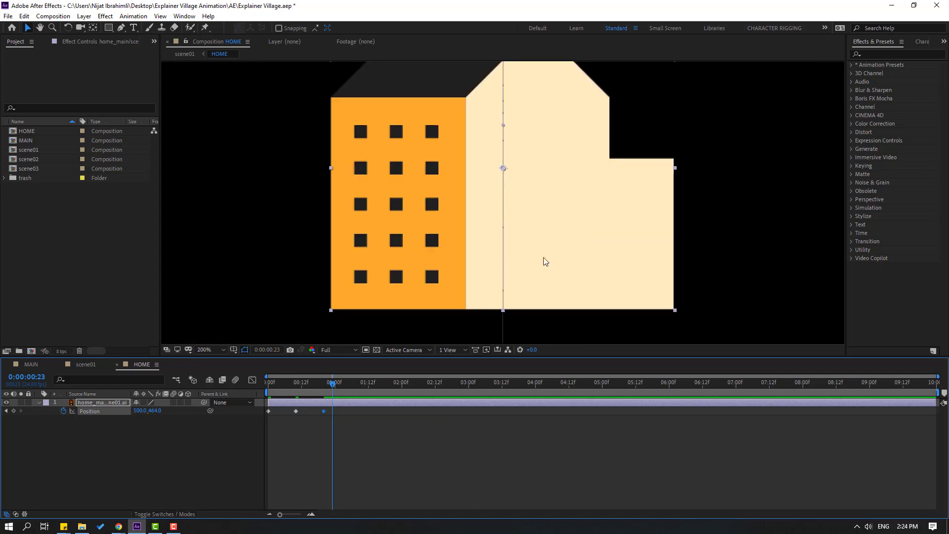
left_click_drag(155, 411, 149, 410)
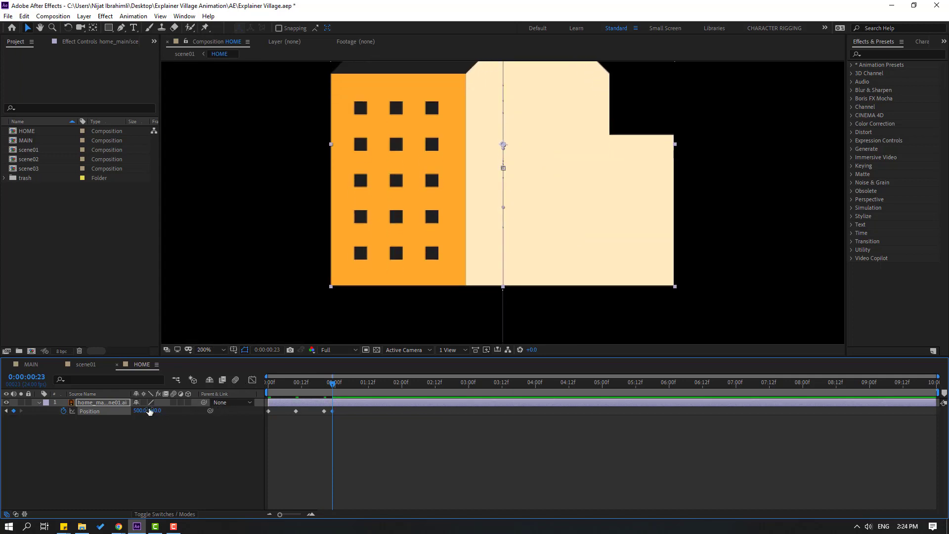
key("Page_Down")
key("Page_Down")
key("Page_Down")
key("ctrl+v")
scroll(568, 325, "down", 1)
left_click(387, 428)
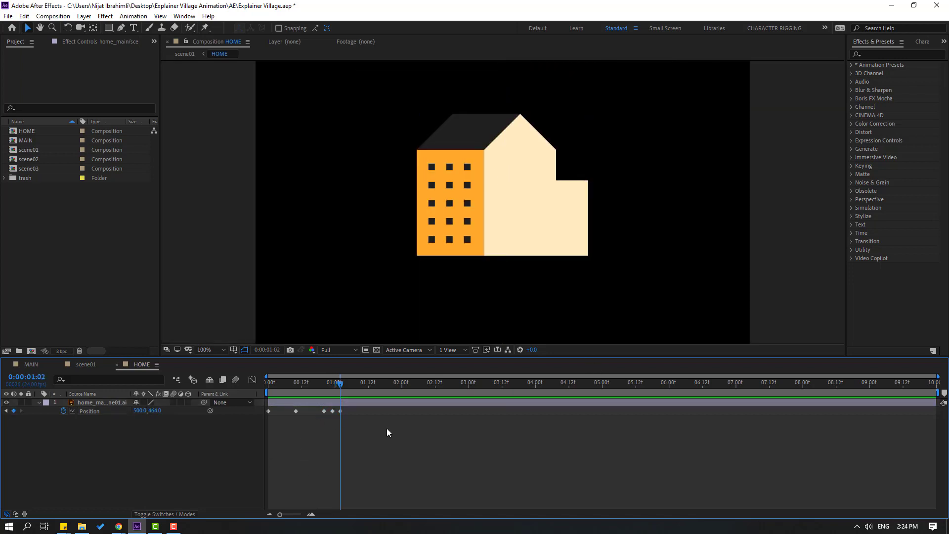
Apply Easy Ease to all of the house's Position keyframes and preview the motion.
key("space")
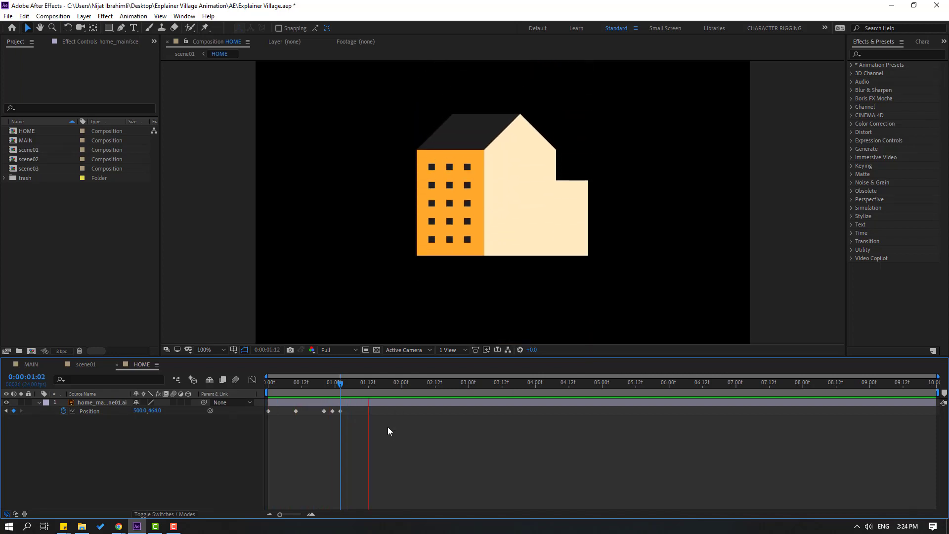
left_click_drag(372, 448, 260, 408)
right_click(268, 411)
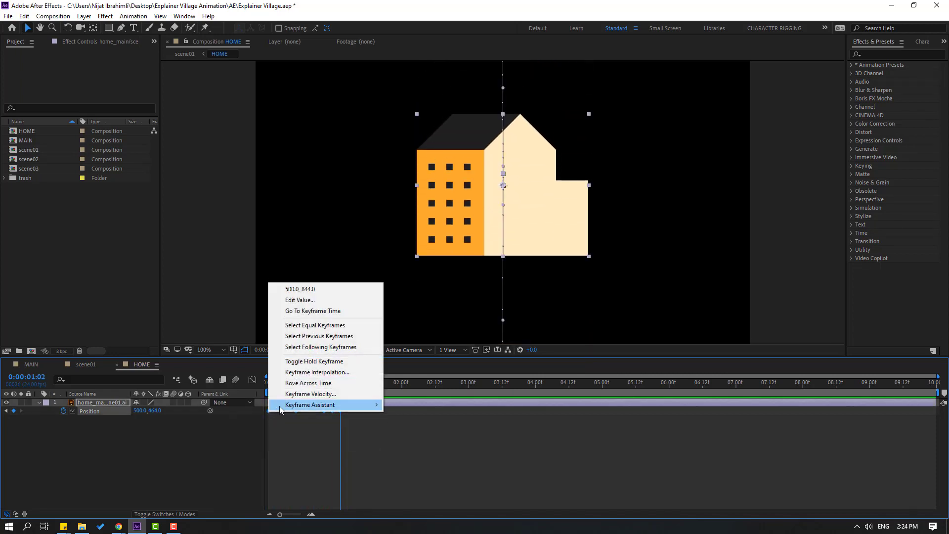
mouse_move(279, 406)
left_click(448, 437)
key("comma")
left_click_drag(594, 254, 583, 263)
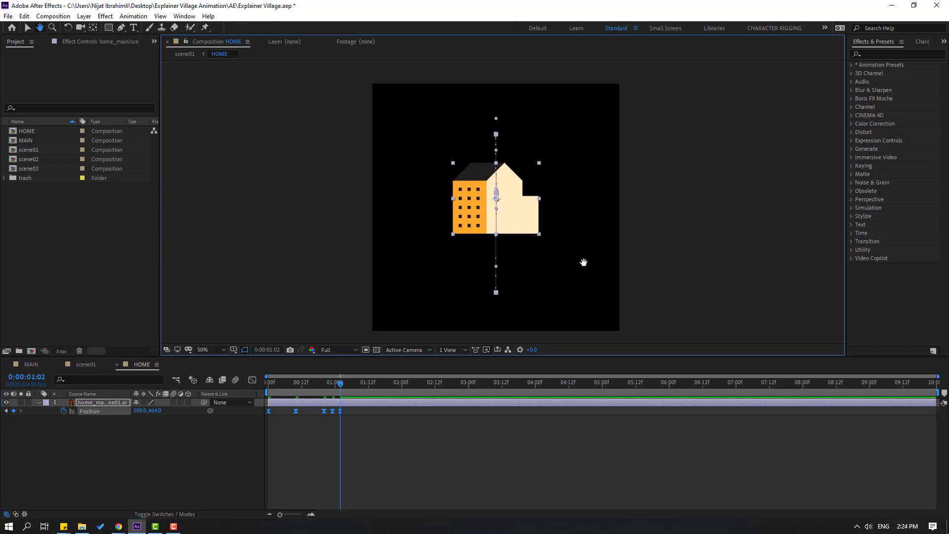
key("space")
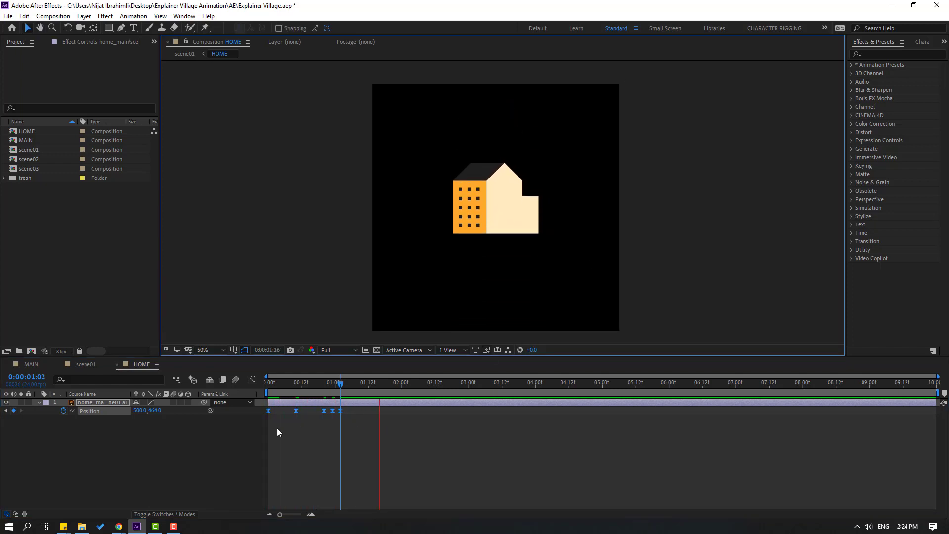
Set the spatial interpolation of all the house's Position keyframes to Linear and preview the motion.
left_click(360, 435)
mouse_move(328, 387)
left_mouse_down()
mouse_move(342, 384)
mouse_move(333, 384)
left_mouse_up()
left_click_drag(357, 430, 259, 412)
right_click(296, 411)
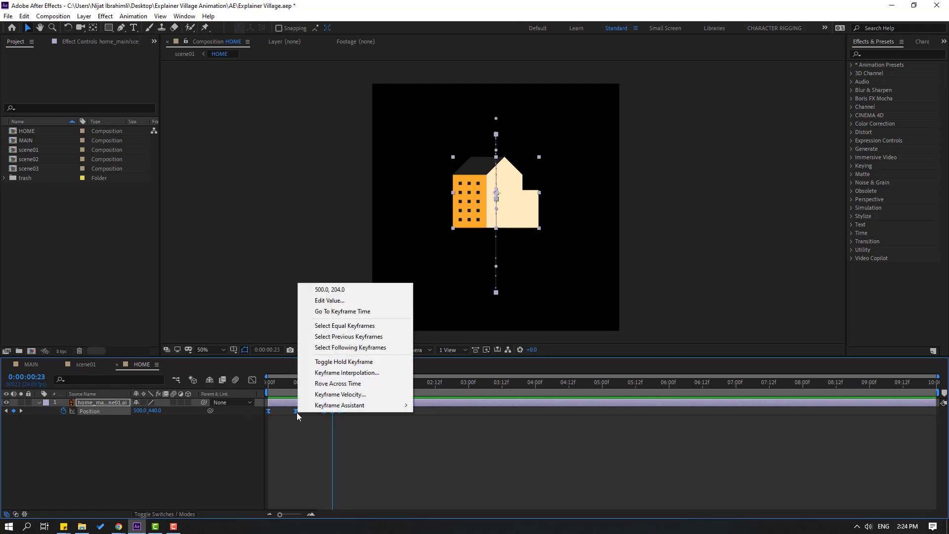
left_click(348, 373)
left_click(699, 203)
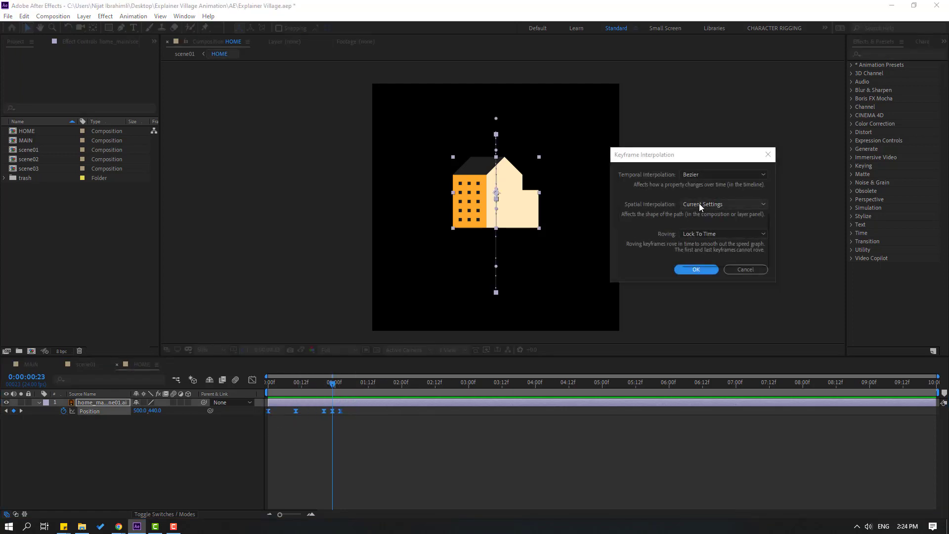
left_click(709, 229)
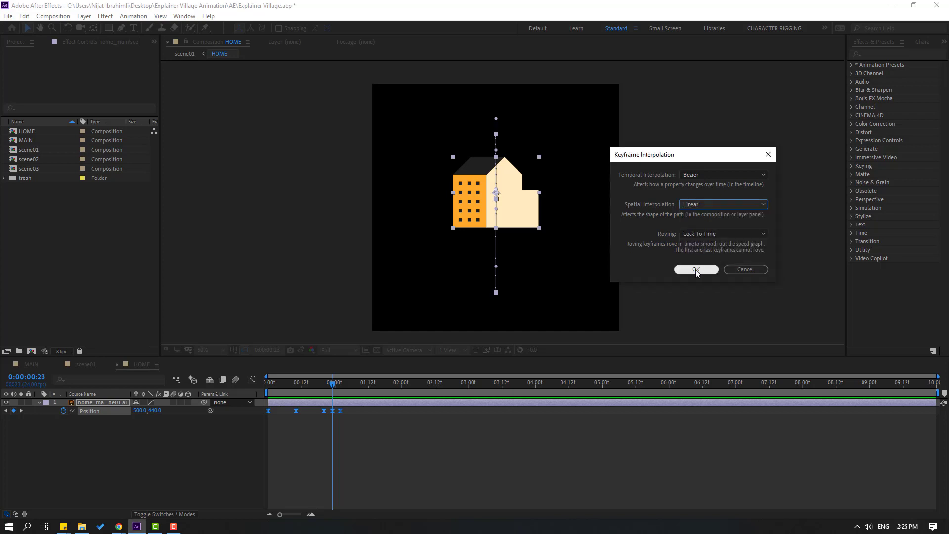
left_click(696, 270)
left_click(426, 464)
key("space")
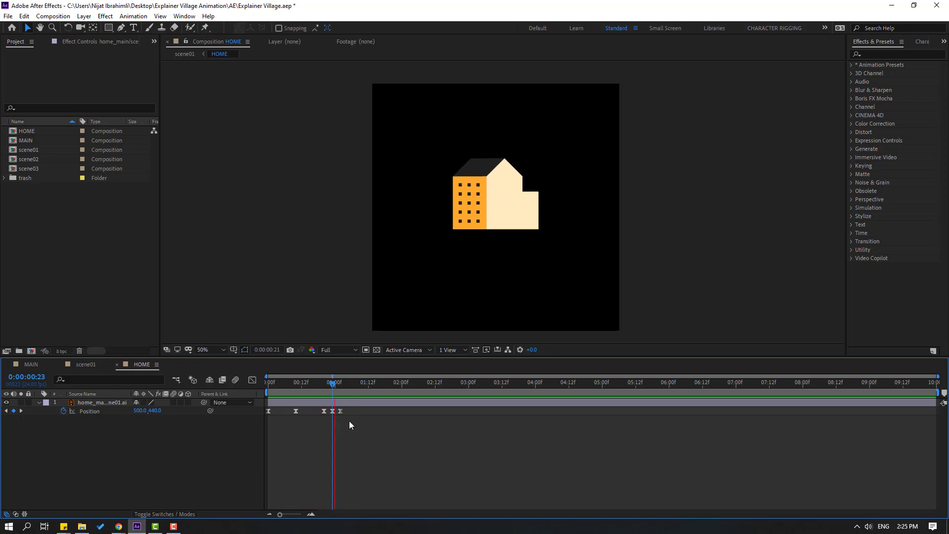
Reshape the Position speed curve between frames 0 and 10 to start slowly and peak near frame 8, previewing the rise.
left_click_drag(357, 410, 264, 420)
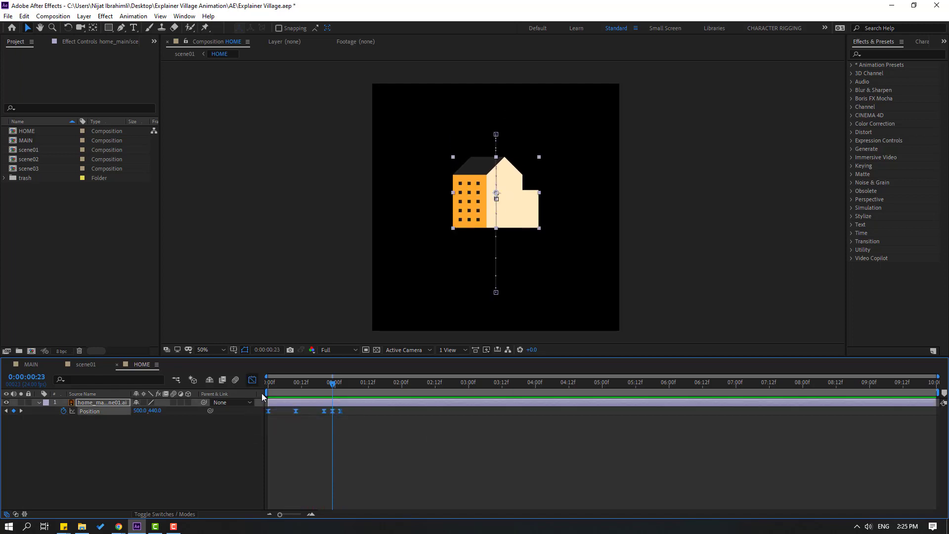
key("shift+F3")
left_click_drag(292, 384, 268, 384)
key("equal")
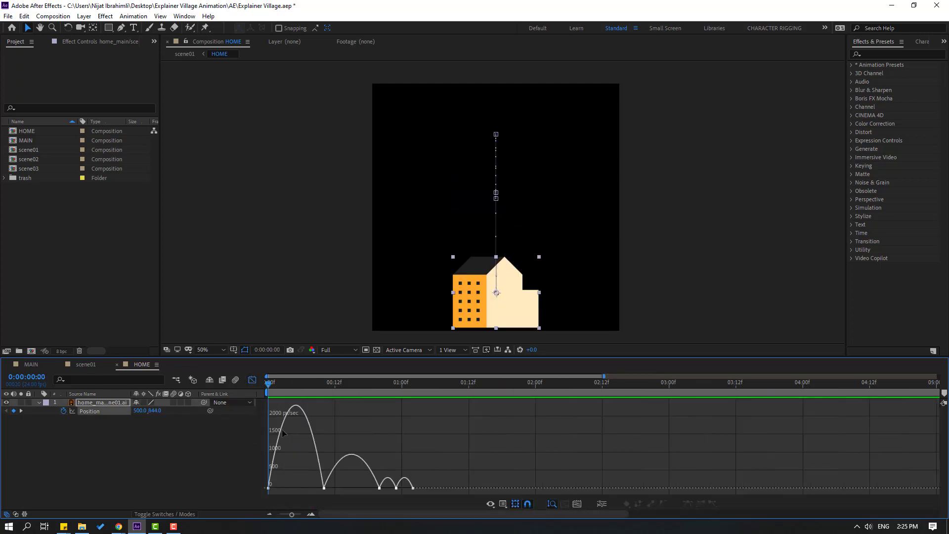
left_click_drag(268, 496, 294, 490)
key("space")
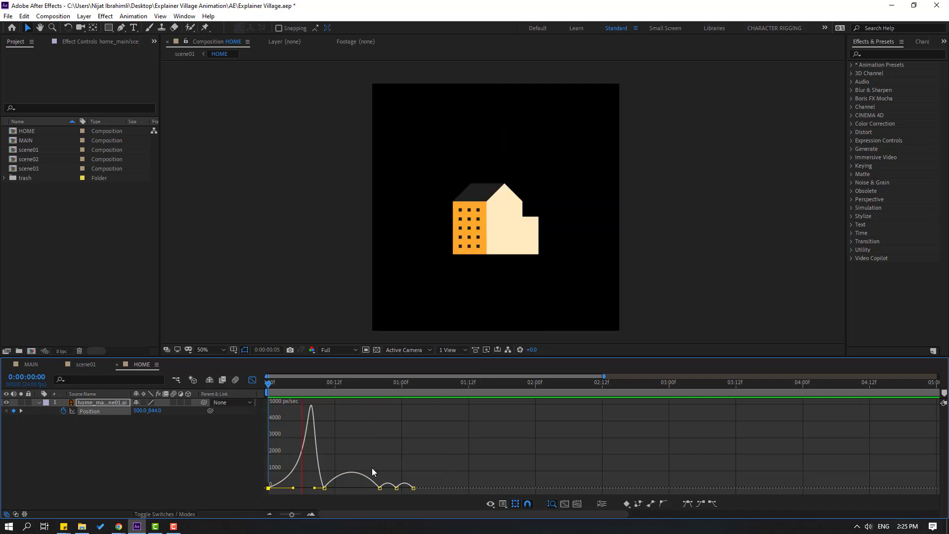
key("space")
left_click(252, 380)
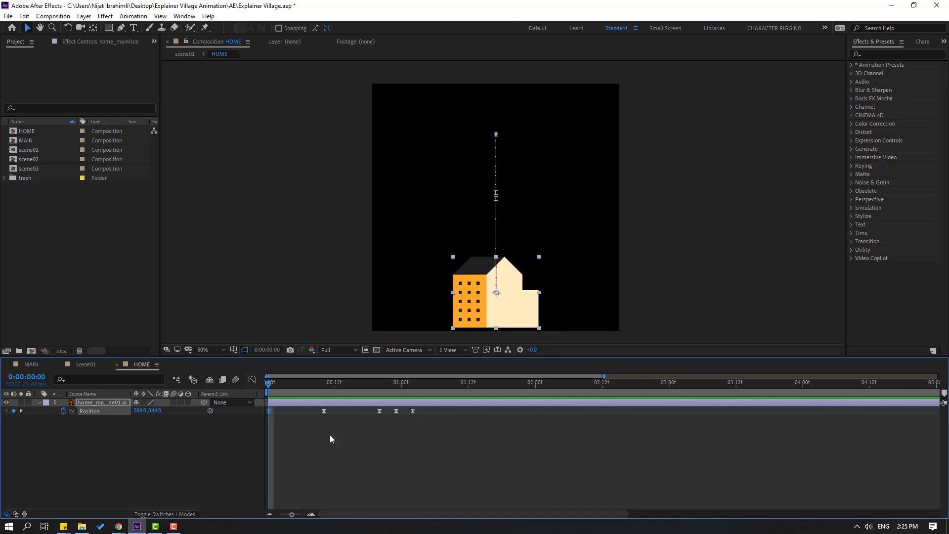
Reshape the Position speed curve between frames 10 and 20 to build slowly into a sharp peak near its end, and preview it.
left_click_drag(277, 382, 324, 383)
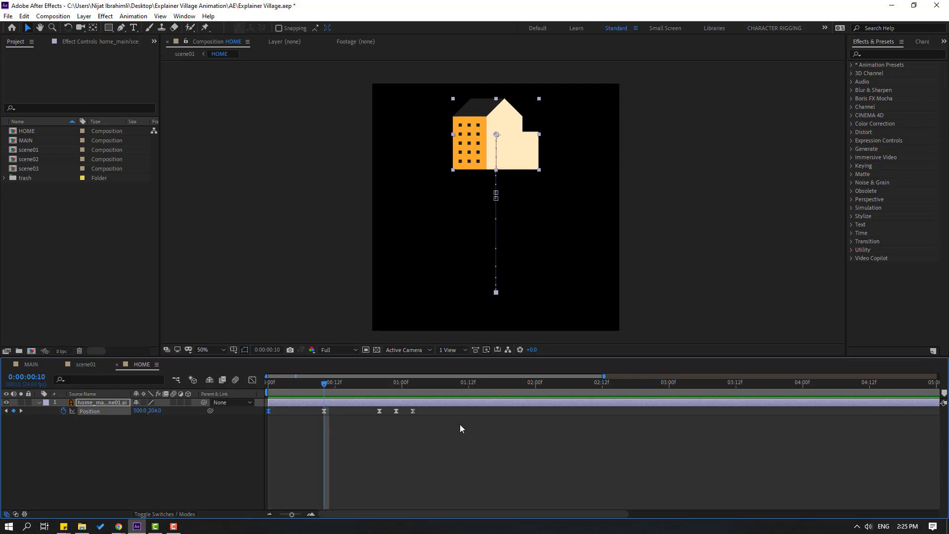
left_click_drag(438, 408, 251, 446)
left_click(253, 380)
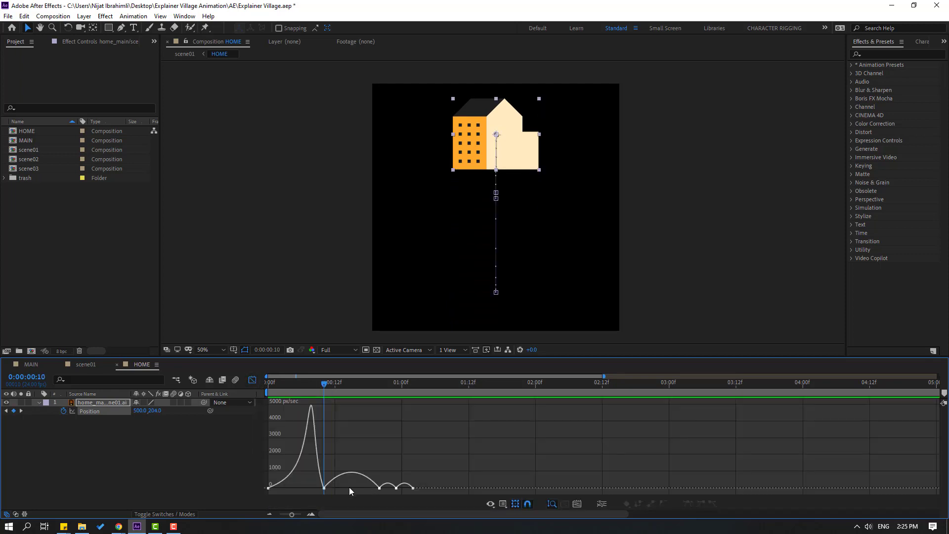
left_click_drag(333, 489, 379, 489)
left_click(470, 457)
key("space")
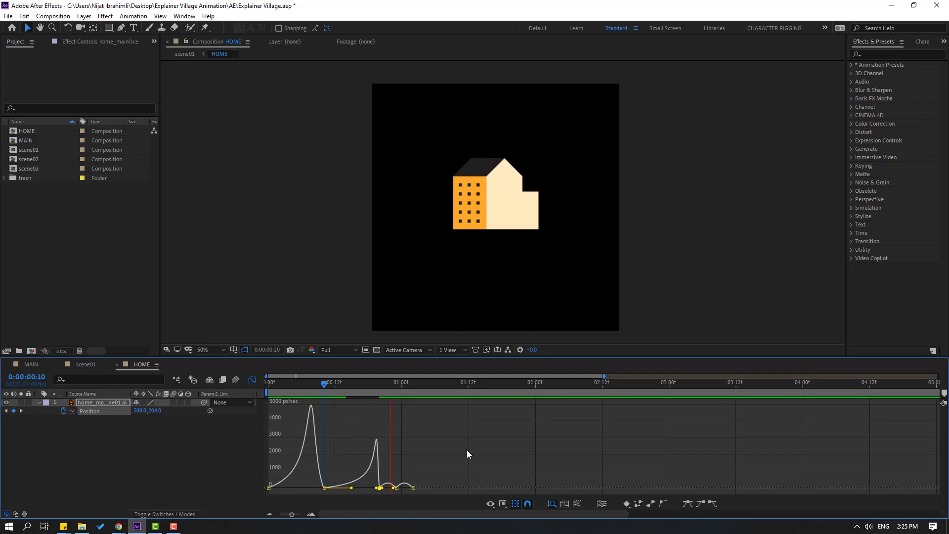
key("space")
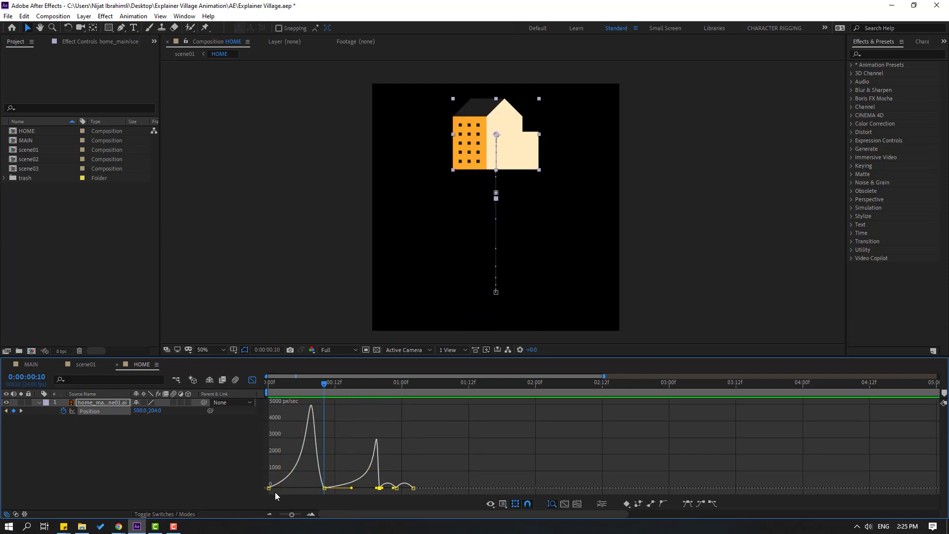
Ease the house's arrival at frame 10 so the first speed peak falls near the segment's middle, preview it and leave the graph view.
left_click_drag(294, 489, 306, 488)
key("space")
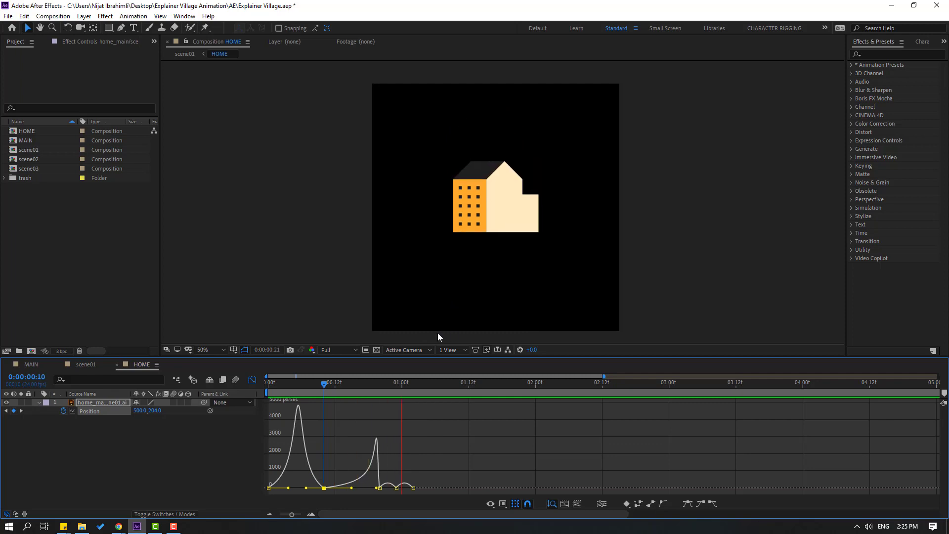
key("space")
left_click(253, 381)
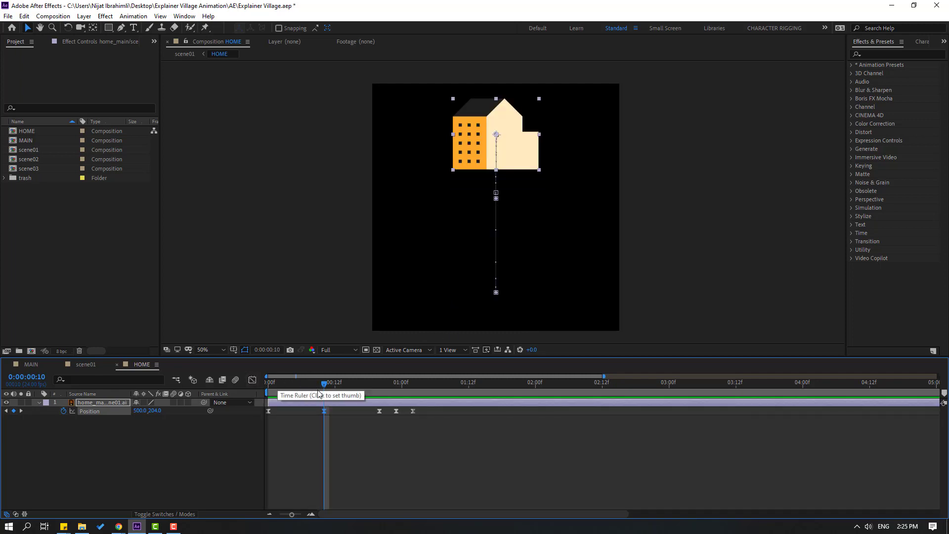
Unlink the house's Scale dimensions, set its horizontal Scale to 61% at frame 0 and start keyframing Scale there.
key("alt+shift+s")
left_click_drag(334, 396, 256, 390)
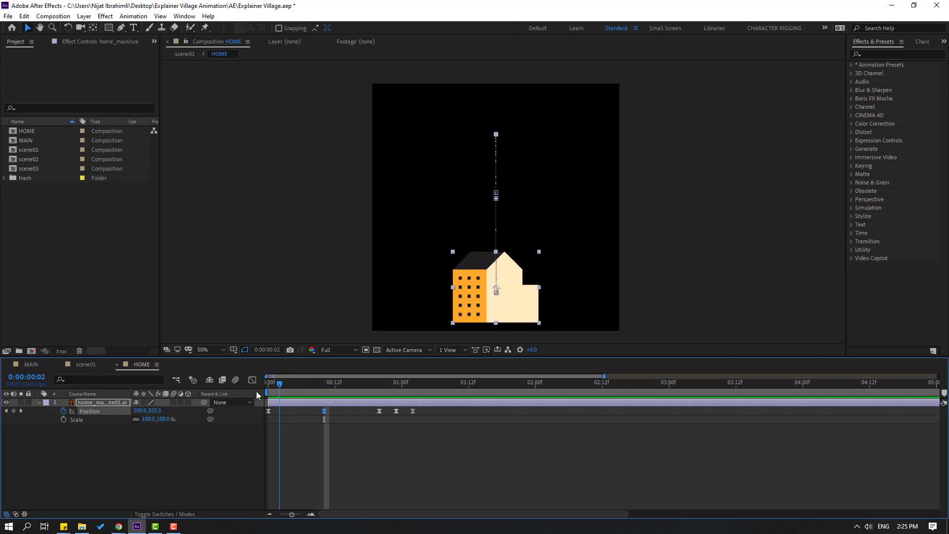
left_click(135, 420)
left_click_drag(148, 419, 129, 421)
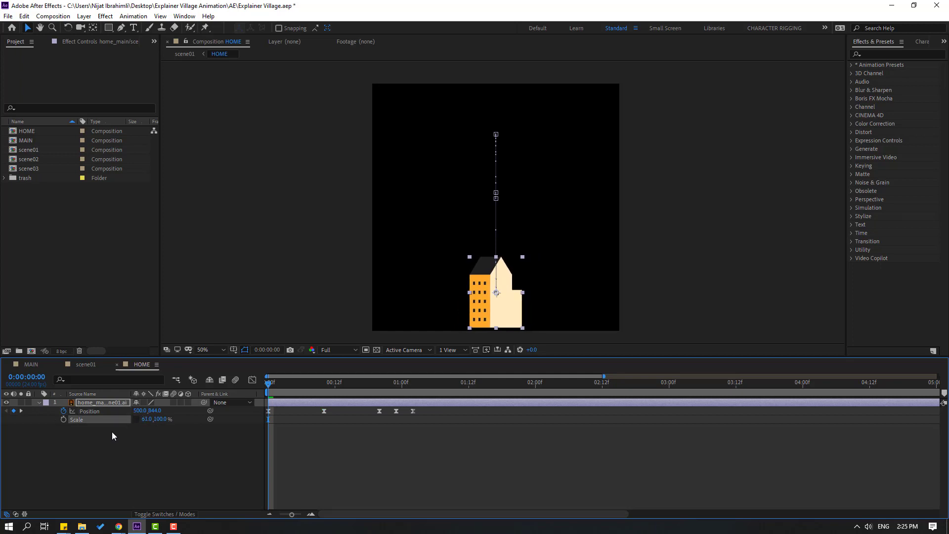
left_click(63, 419)
Keyframe the house's horizontal Scale at 105% on frame 10 and 100% on frame 20.
key("space")
key("space")
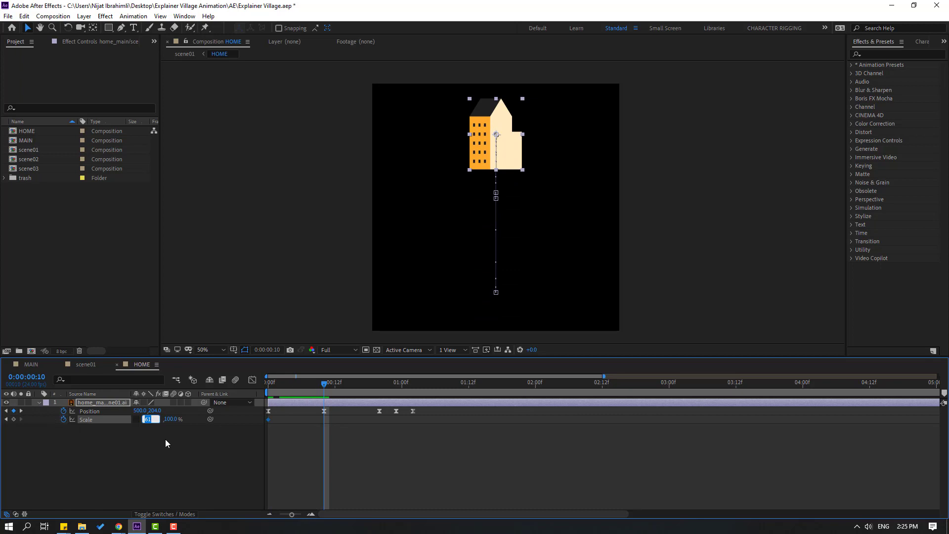
type("105")
key("Return")
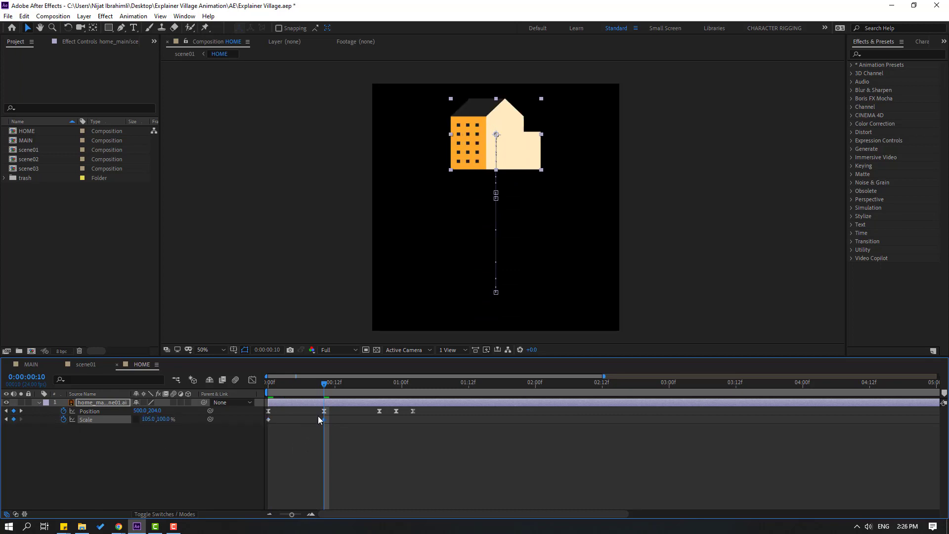
left_click_drag(325, 384, 379, 390)
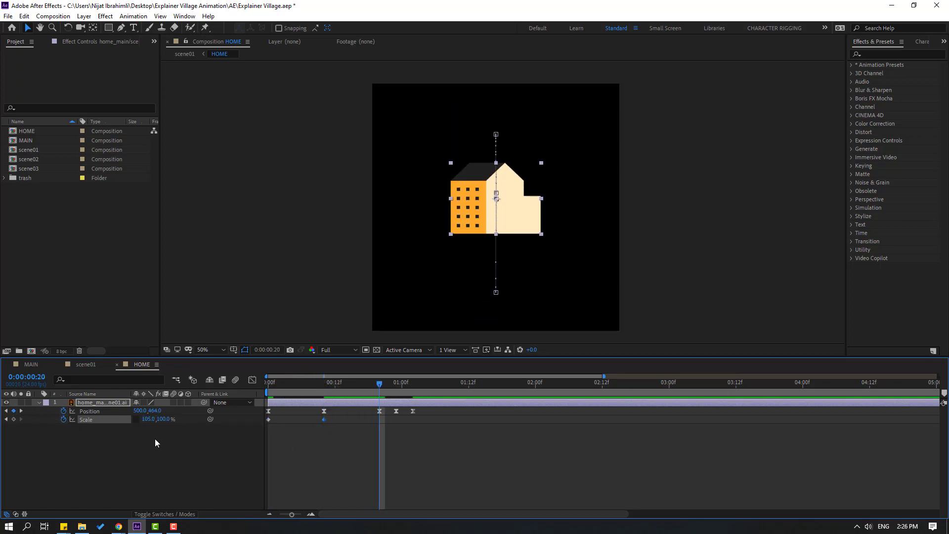
type("100")
key("Return")
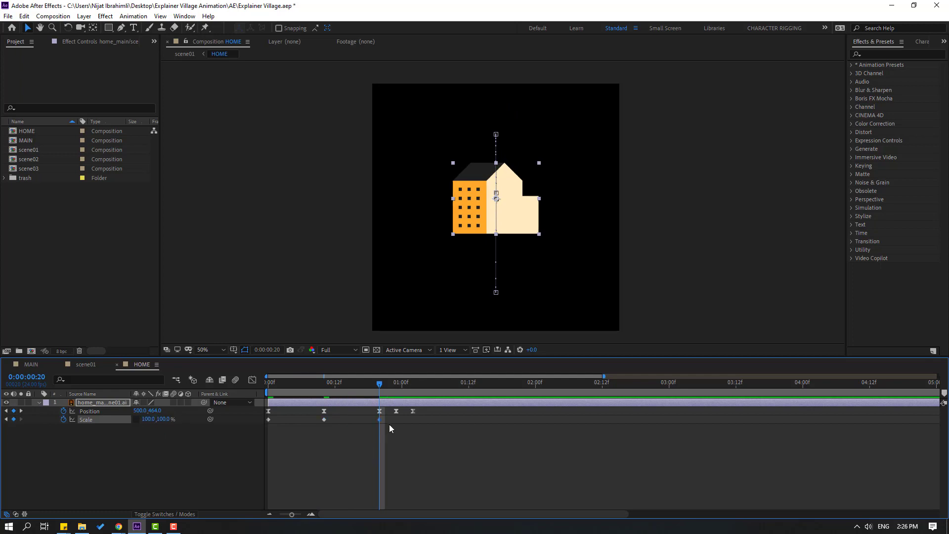
Apply Easy Ease to the house's three Scale keyframes and preview the motion.
right_click(269, 420)
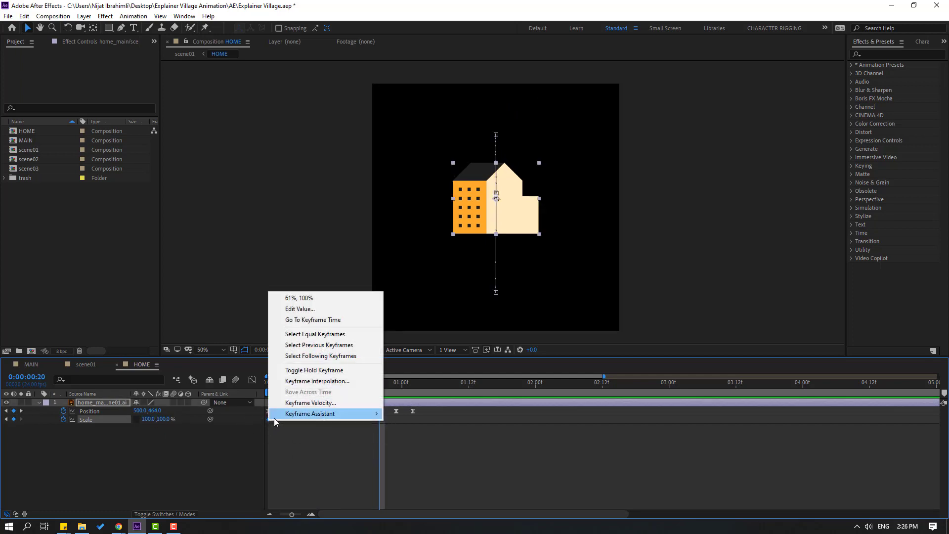
mouse_move(318, 413)
left_click(402, 444)
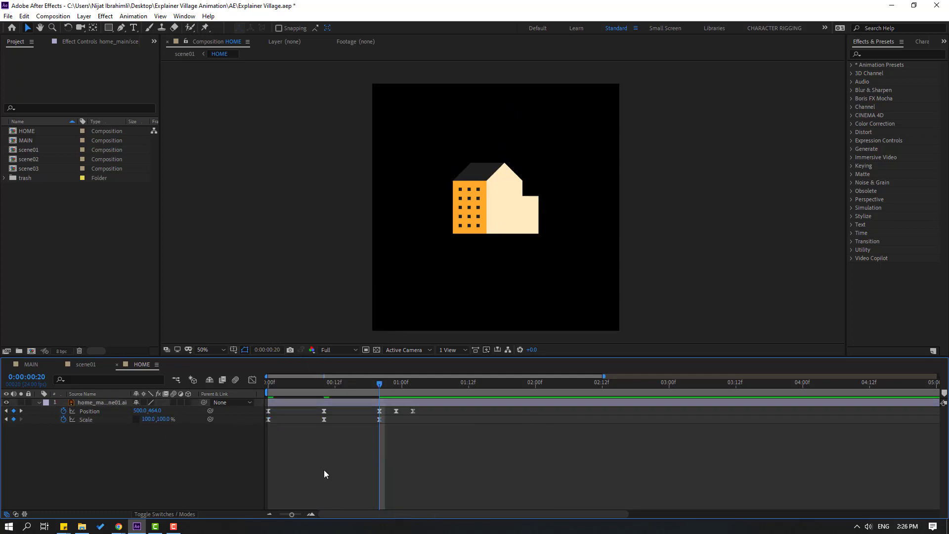
key("space")
Keyframe the house's horizontal Scale at 107% on frame 23 and 100% at 0:00:01:02, previewing the bounce.
left_click_drag(379, 385, 395, 385)
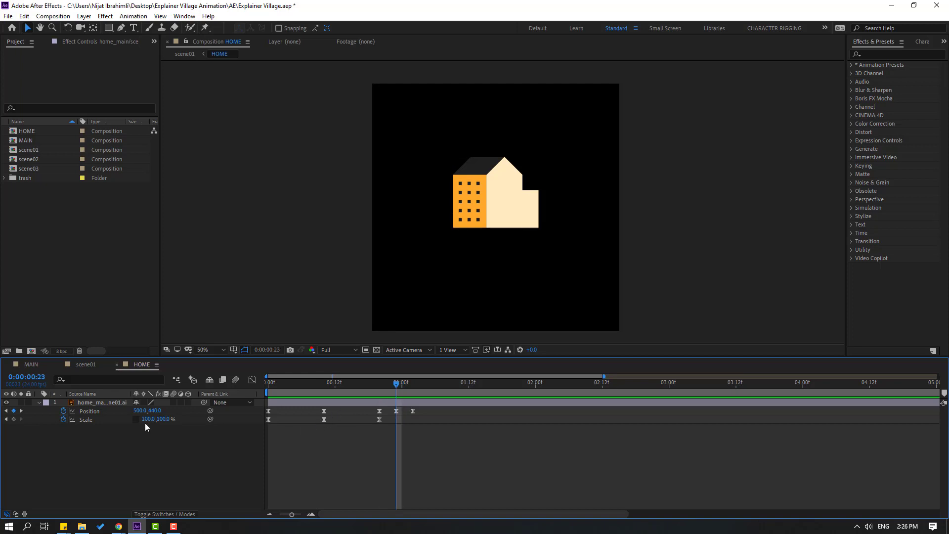
left_click_drag(148, 420, 152, 420)
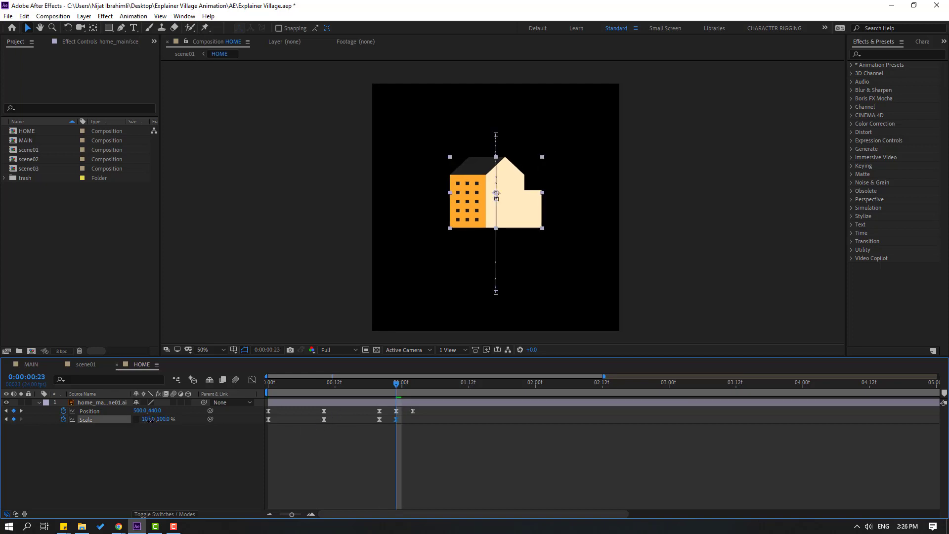
left_click(409, 390)
left_click(412, 390)
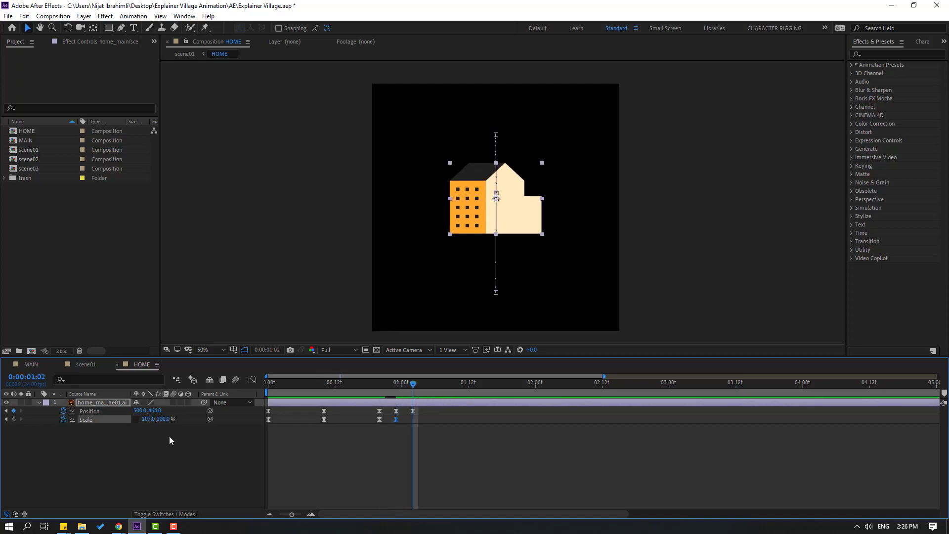
left_click(148, 420)
type("100")
key("Return")
left_click(469, 469)
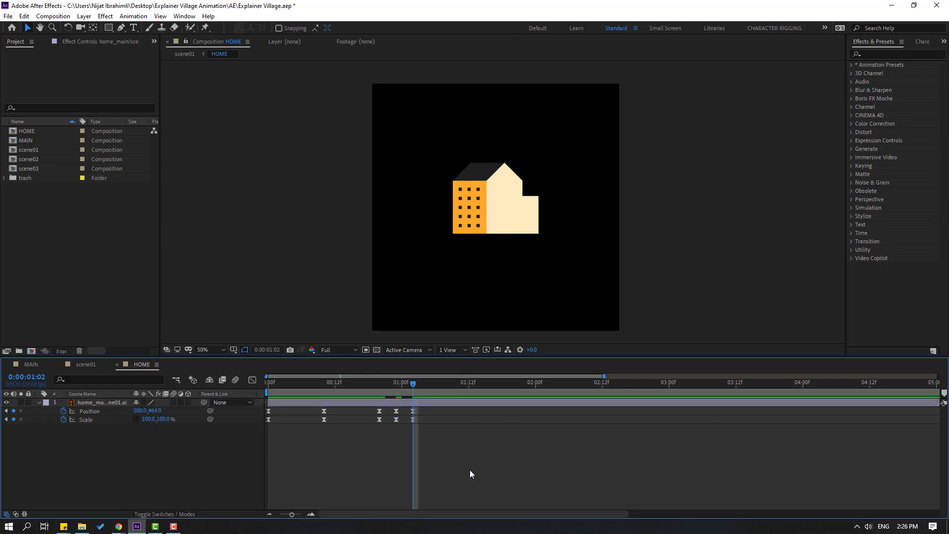
key("space")
Set the house's horizontal Scale at frame 23 to 104% and preview the animation.
left_click(398, 389)
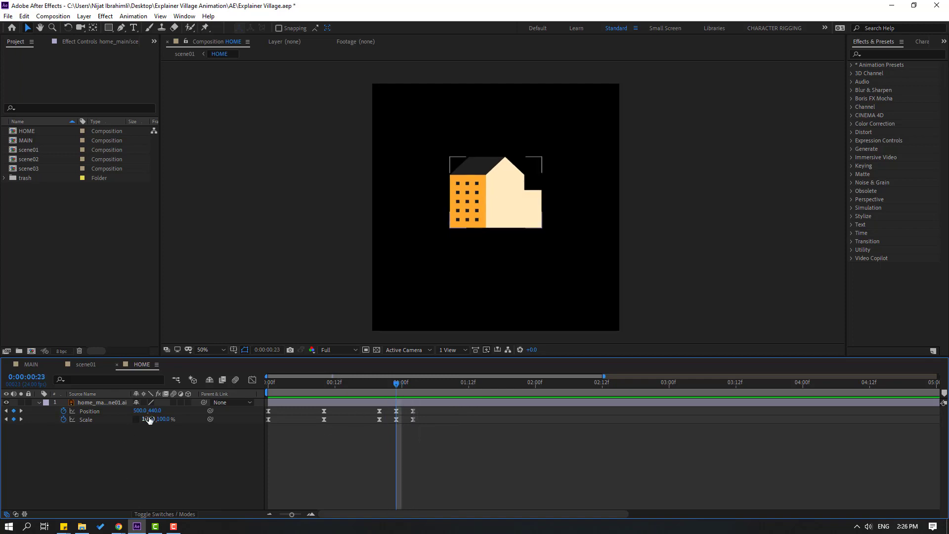
type("104")
key("Return")
left_click(529, 459)
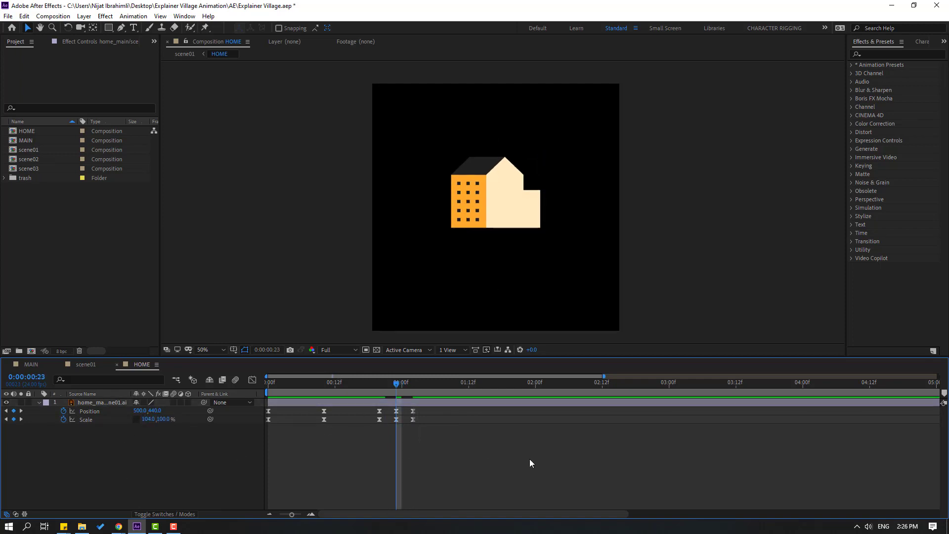
key("space")
key("comma")
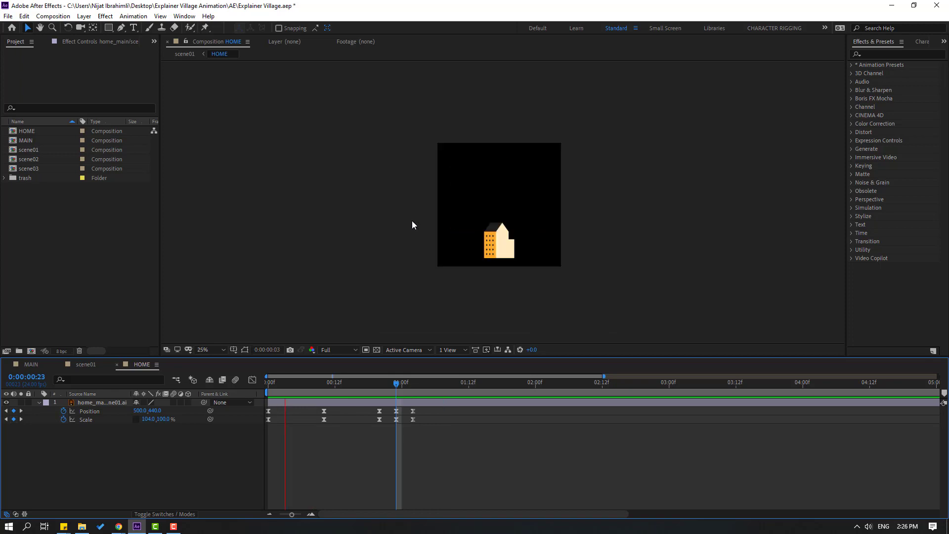
key("space")
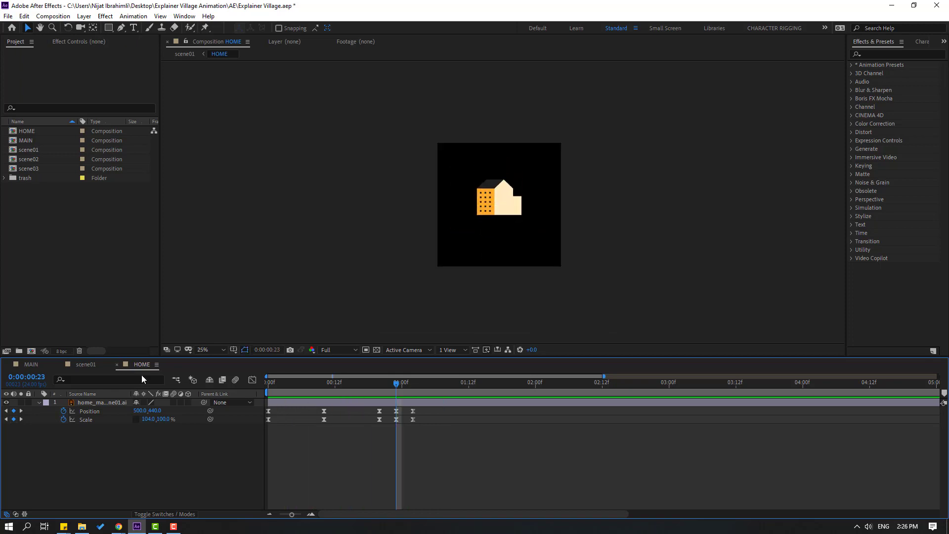
Preview the house in the scene01 composition and move the home_main layer down so the house stands in front of the mountains.
left_click(83, 363)
key("space")
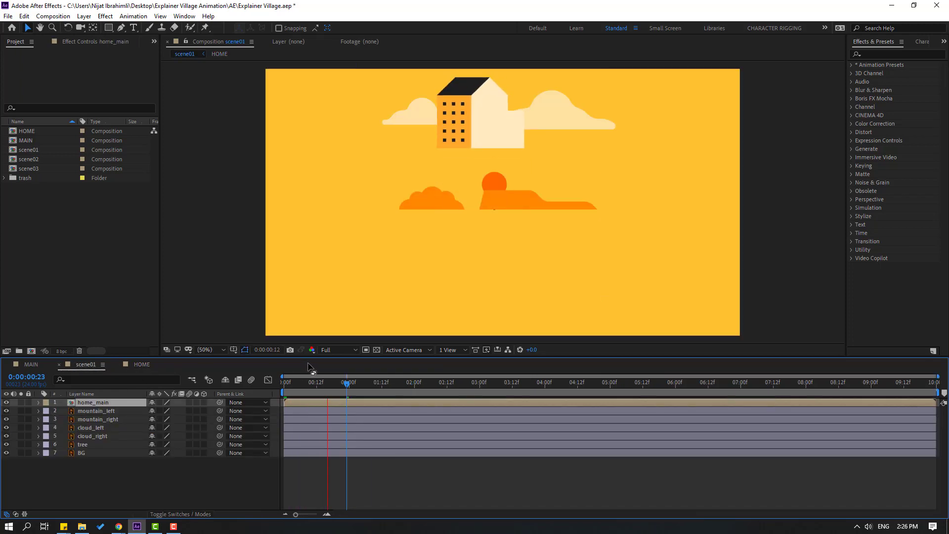
key("comma")
key("comma")
key("space")
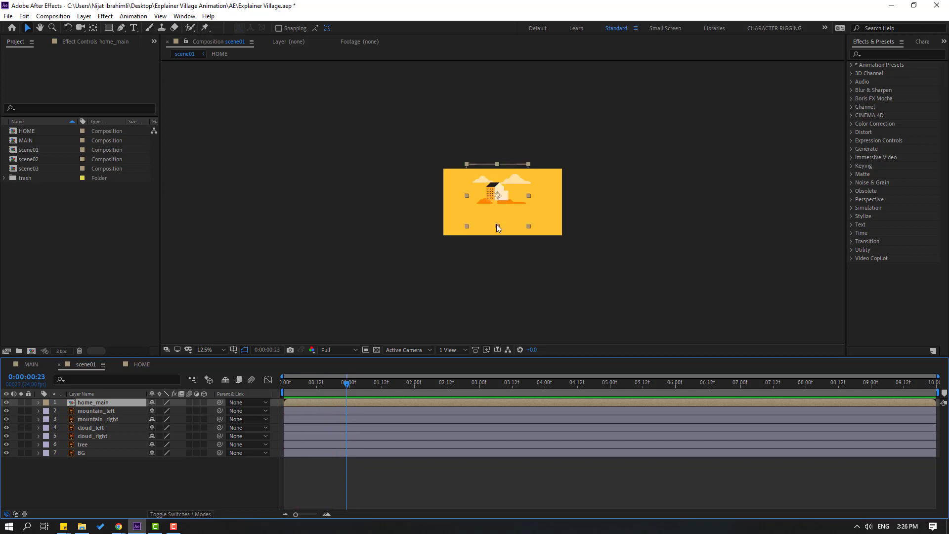
left_click_drag(505, 193, 508, 210)
left_click(208, 349)
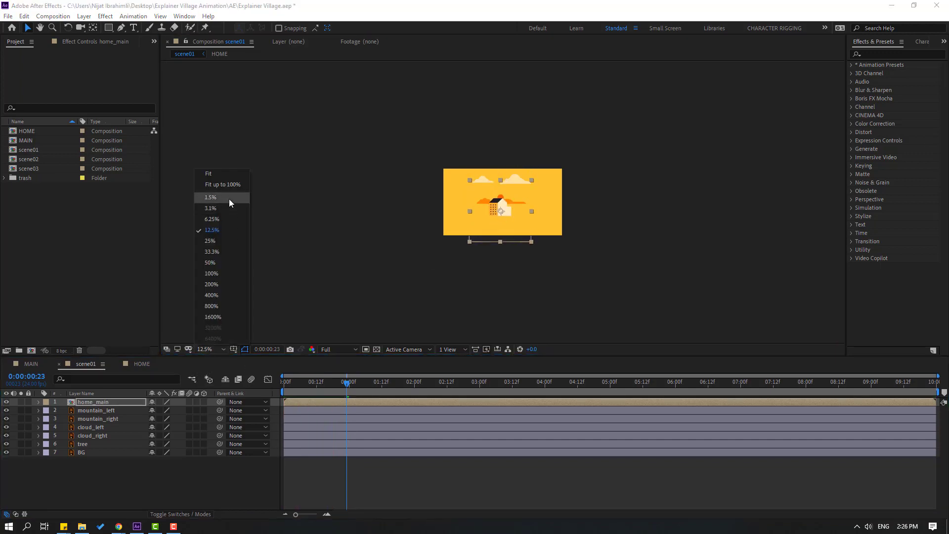
left_click(227, 186)
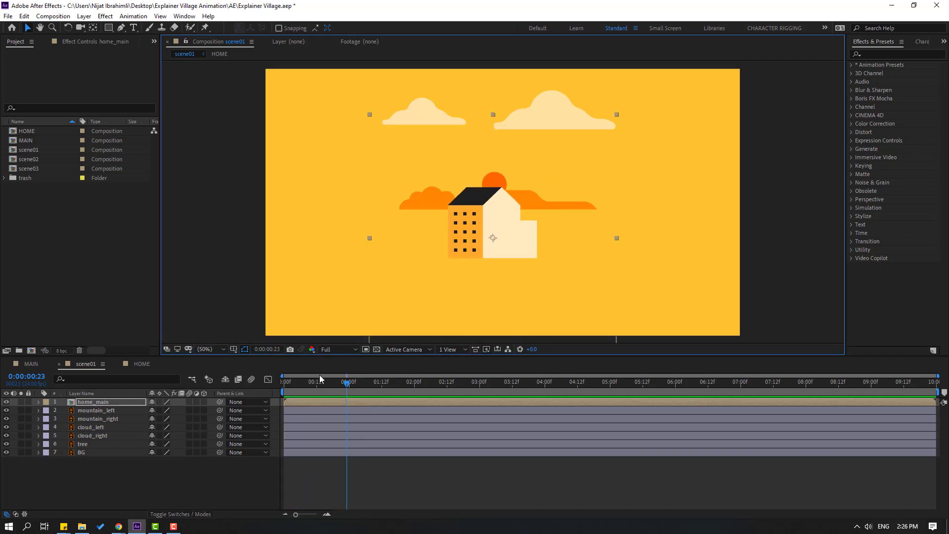
Try a wide rectangular mask on the home_main layer at 0:00:02:02, enclosing the settled house down to just below its base.
left_click_drag(353, 390, 413, 387)
left_click(125, 486)
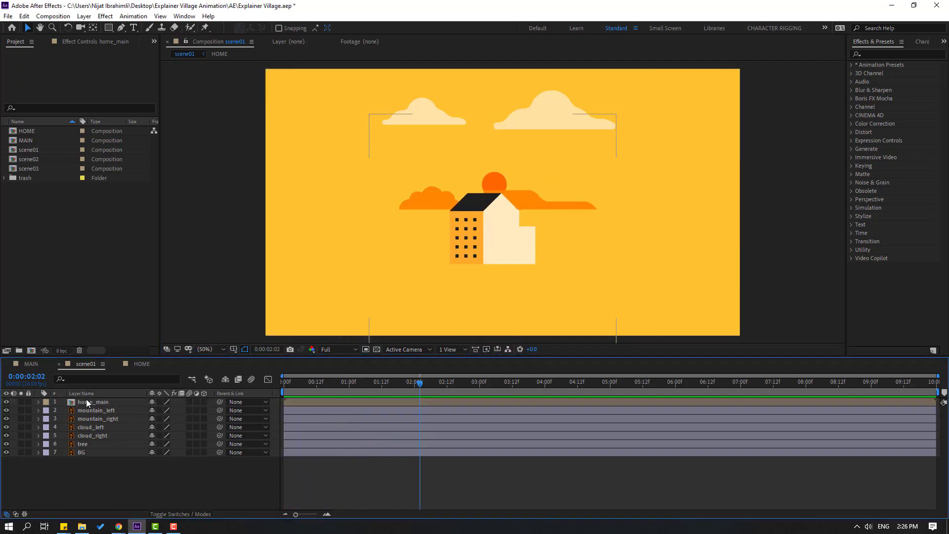
left_click(90, 404)
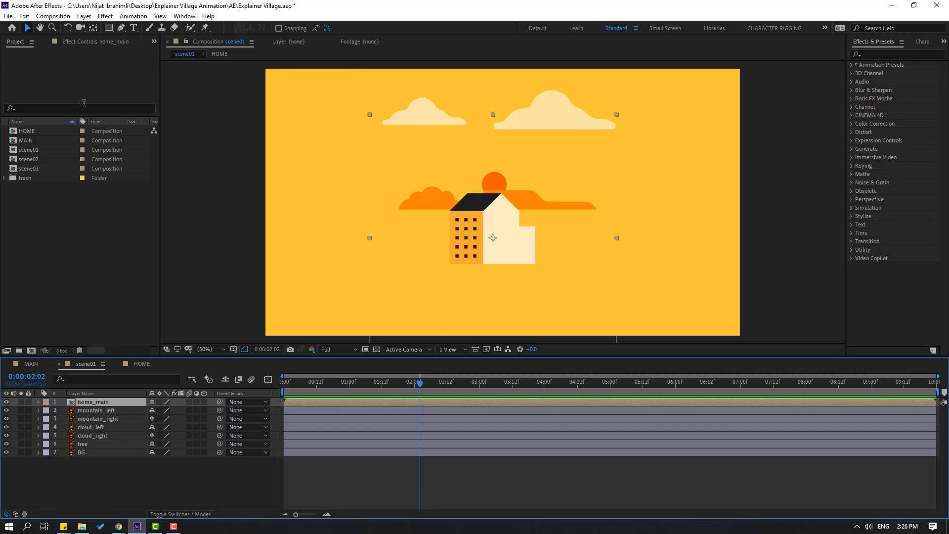
left_click(108, 28)
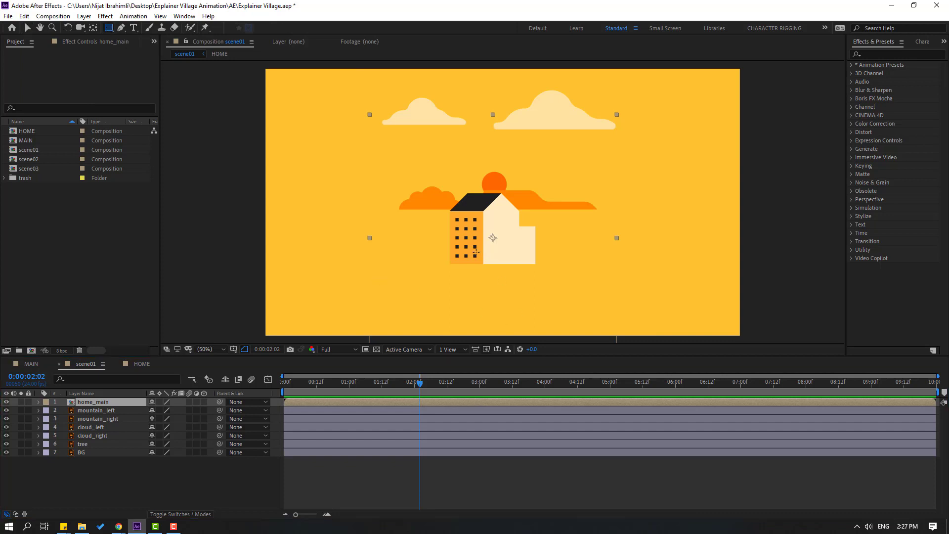
left_click_drag(353, 150, 660, 266)
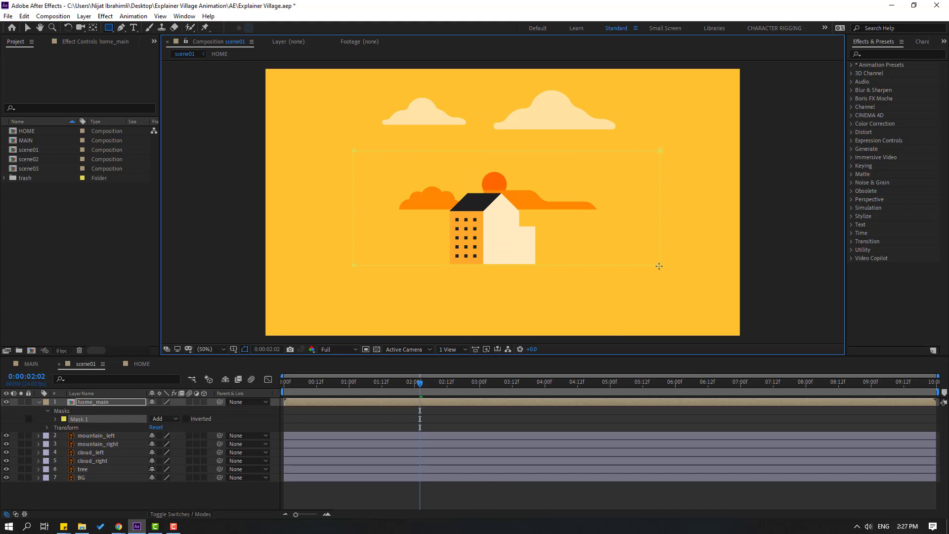
Solo the home_main layer and check the mask's lower edge against the house's base and over the pop-up from the start.
left_click(20, 401)
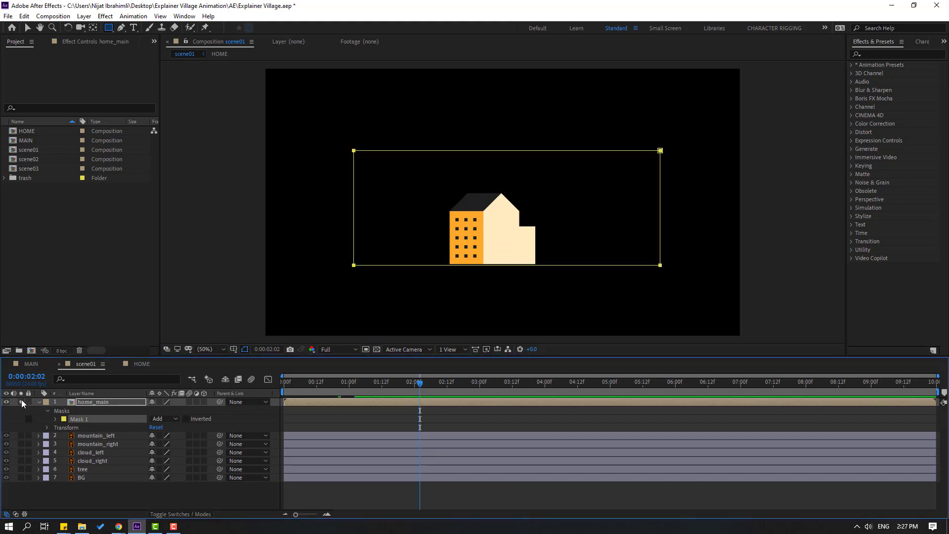
scroll(519, 311, "up", 2)
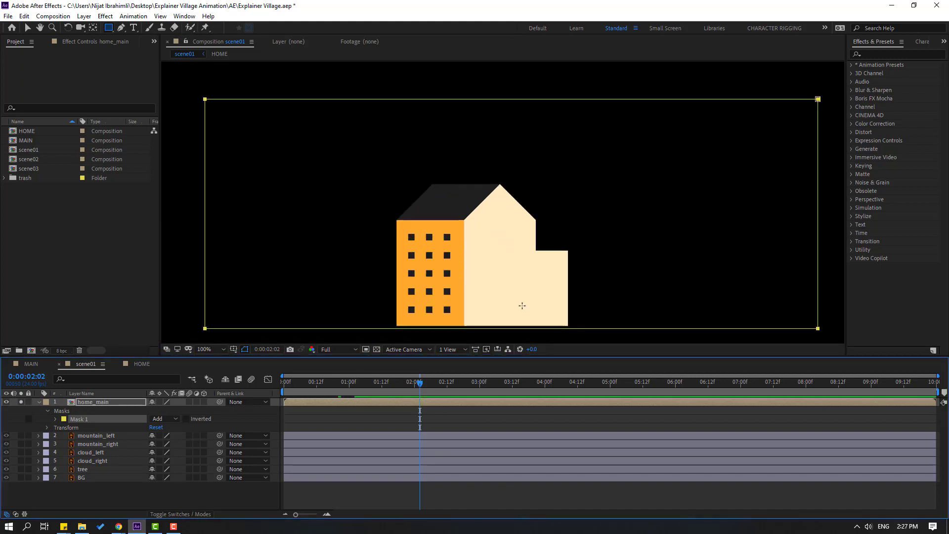
left_click(433, 384)
left_click_drag(358, 392, 274, 393)
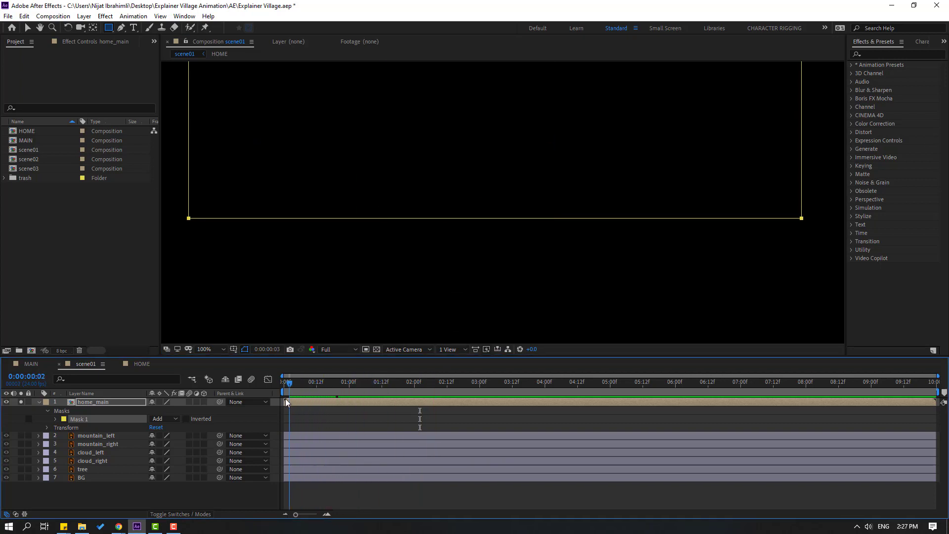
scroll(483, 297, "down", 2)
key("space")
scroll(482, 294, "down", 4)
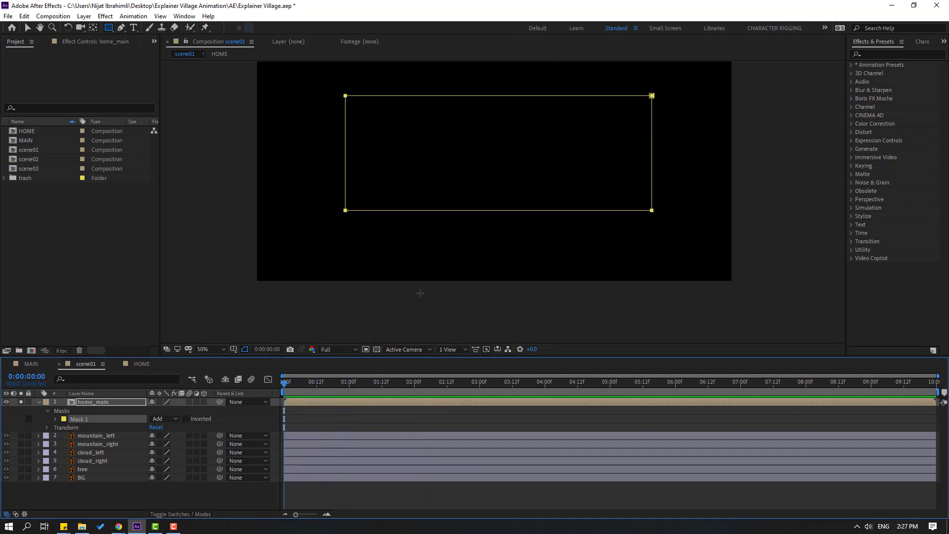
scroll(475, 256, "up", 2)
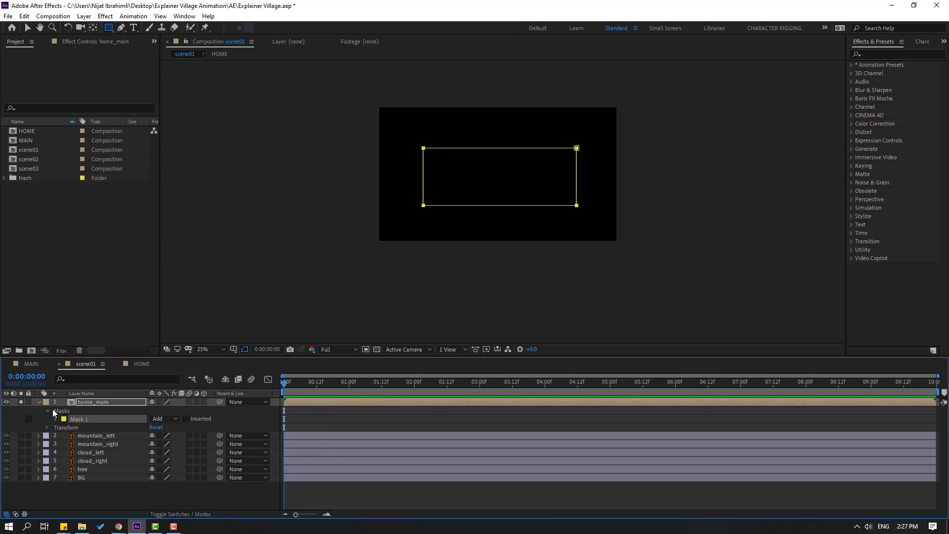
Replace home_main's mask with a taller rectangular one drawn at 0:00:02:08, its lower edge level with the settled house's base.
key("Delete")
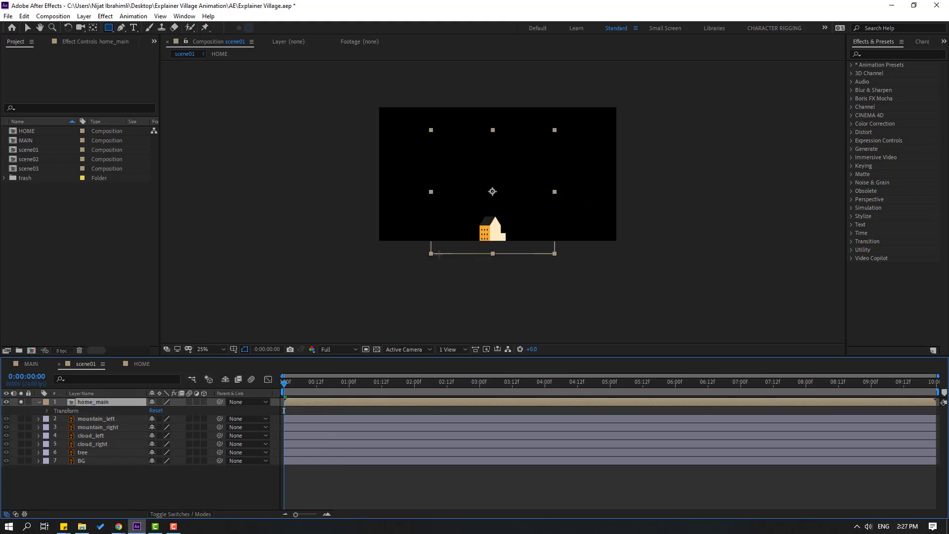
scroll(439, 253, "up", 2)
left_click_drag(284, 382, 436, 382)
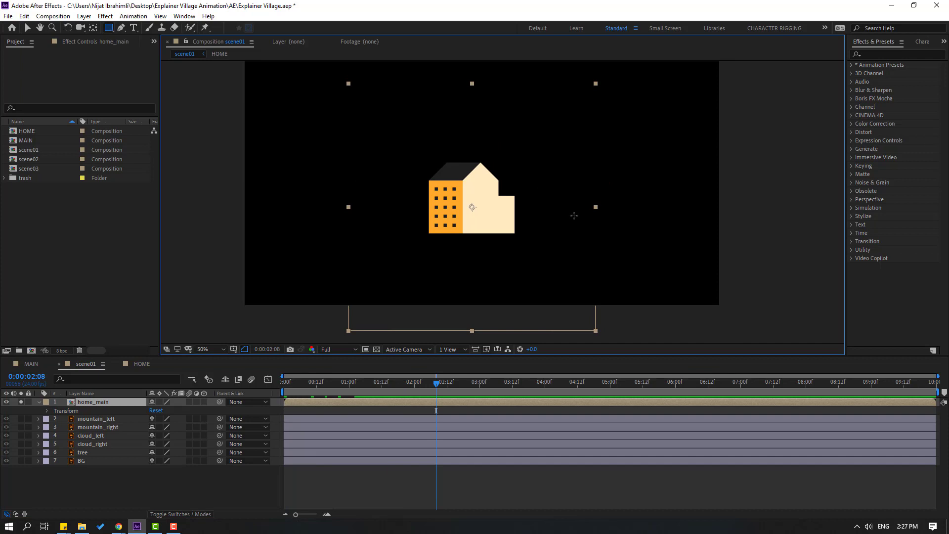
key("slash")
scroll(503, 202, "down", 2)
left_click_drag(321, 84, 643, 266)
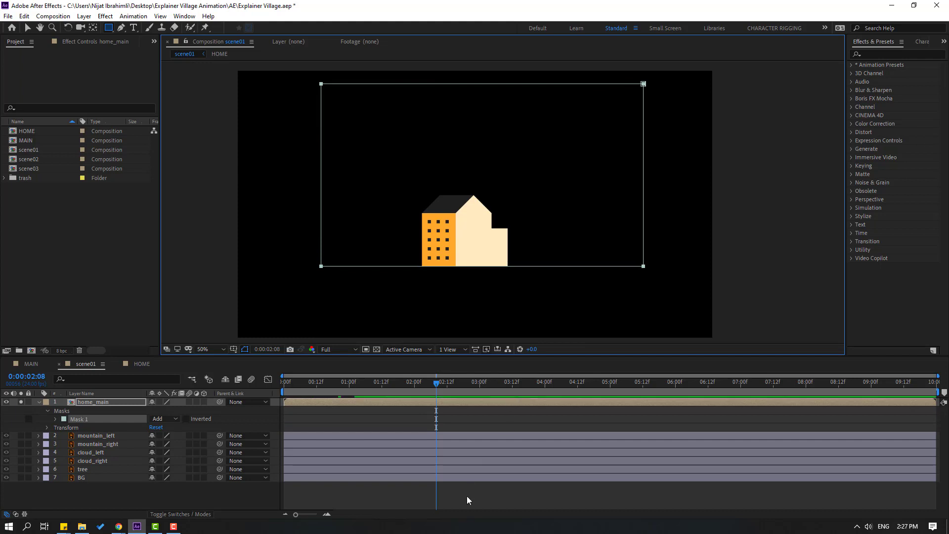
Preview the masked pop-up, then collapse and unsolo the home_main layer to play it within the full scene.
left_click(466, 496)
key("space")
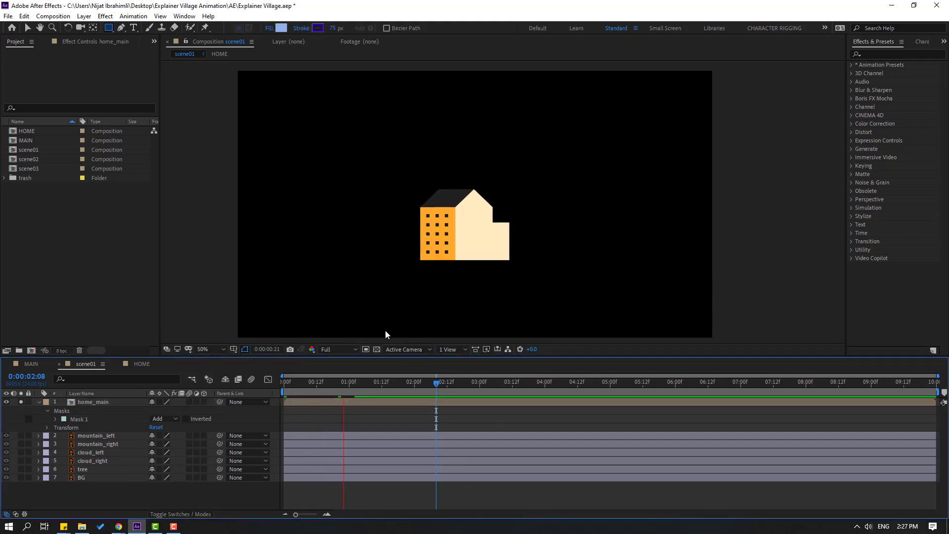
key("space")
left_click(38, 402)
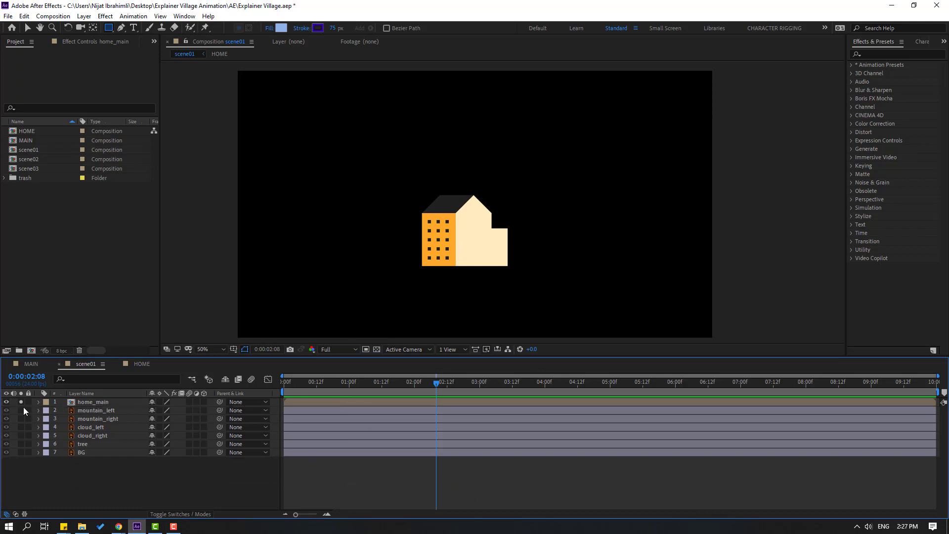
left_click(21, 402)
key("space")
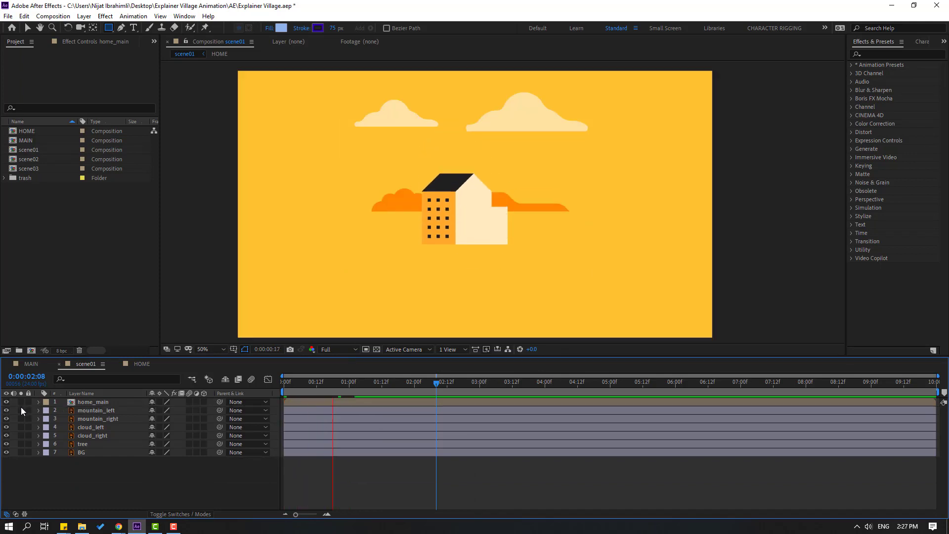
Play back scene01 to review the masked house pop-up among the other artwork.
key("space")
key("space")
key("space")
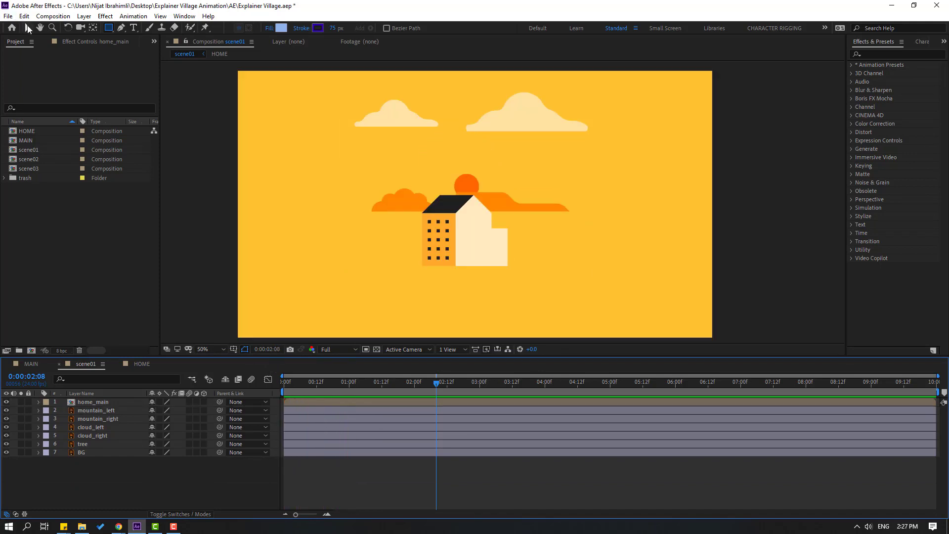
Move the mountain_left and mountain_right layers down together at 0:00:02:18 until their bases align with the settled house's base.
left_click(28, 28)
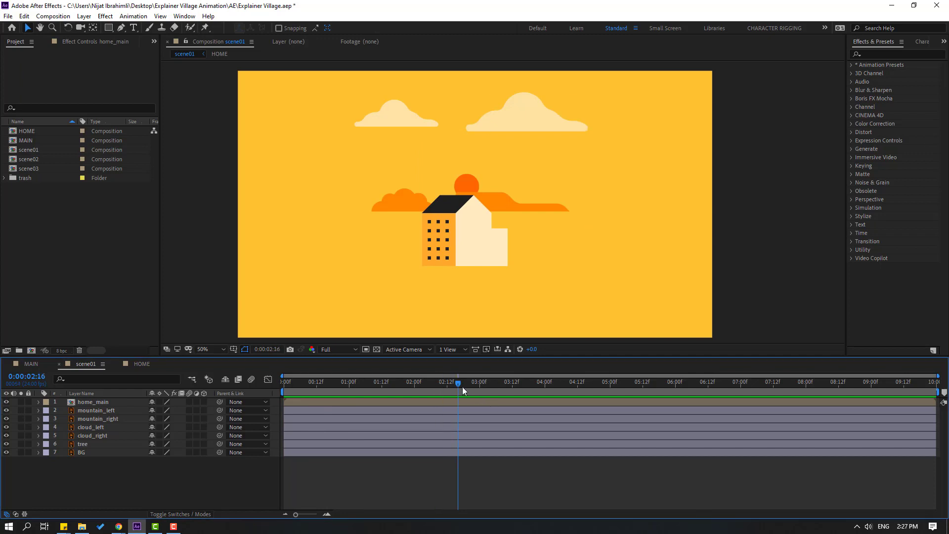
left_click_drag(461, 387, 463, 386)
left_click(97, 420)
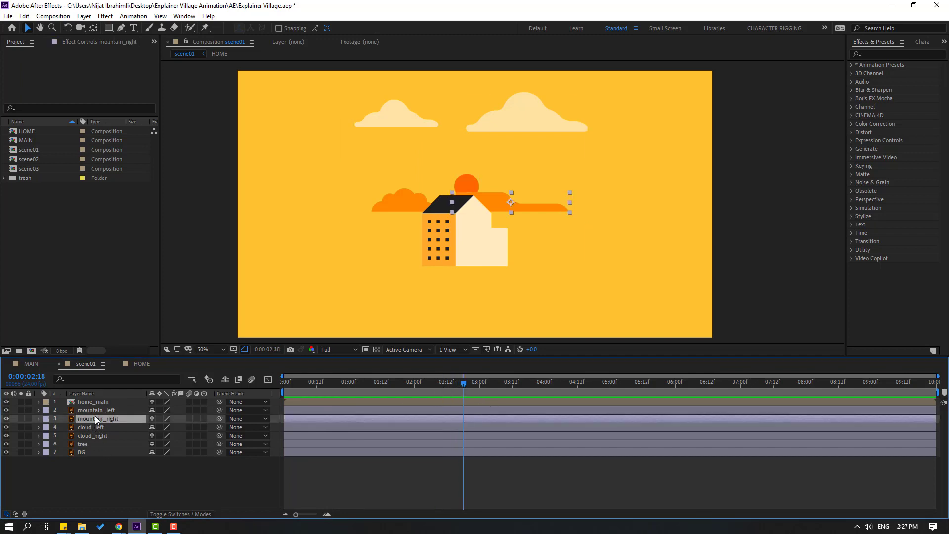
left_click(96, 411, "shift")
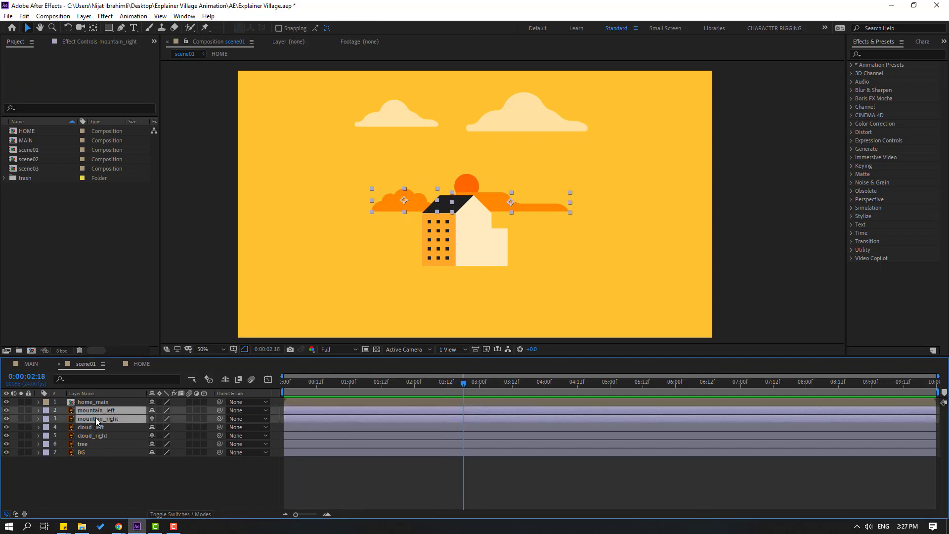
key("shift+Down")
key("shift+Down")
key("shift+Down")
key("shift+Down")
key("shift+Down")
key("shift+Down")
key("shift+Down")
key("shift+Down")
key("shift+Down")
key("shift+Down")
key("shift+Down")
key("shift+Down")
key("shift+Down")
key("shift+Down")
key("shift+Down")
key("shift+Down")
key("shift+Down")
key("shift+Down")
key("shift+Down")
key("shift+Down")
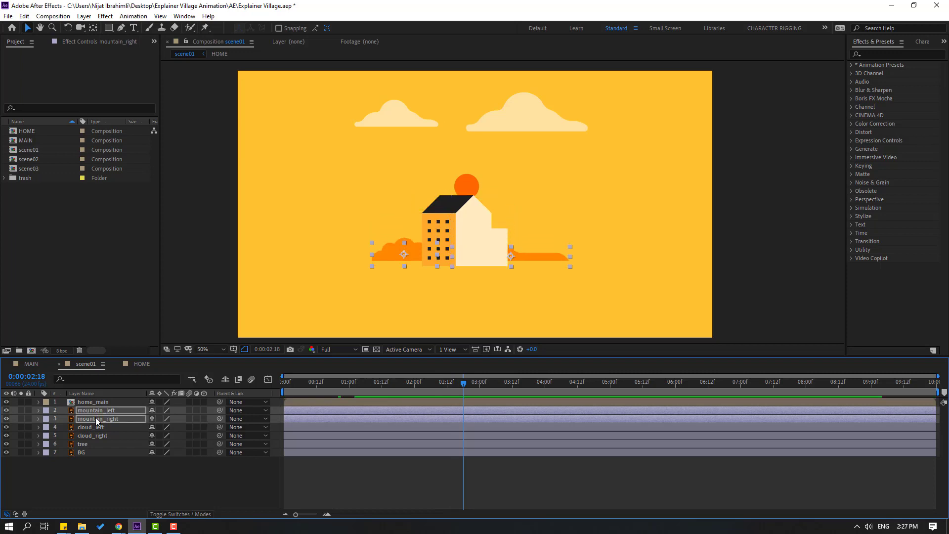
left_click(352, 504)
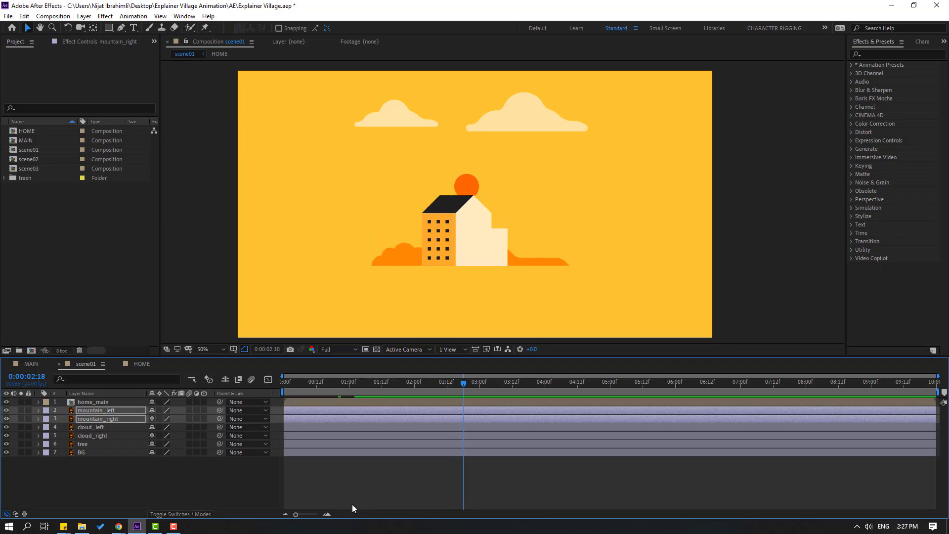
Preview the house pop-up with the lowered mountains, then return to the start of the timeline.
key("space")
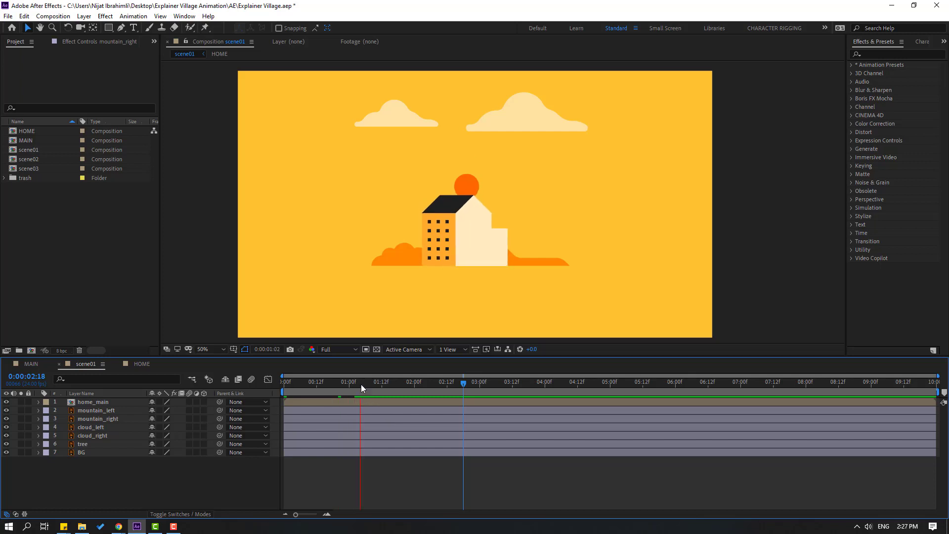
key("space")
key("Home")
Lower the tree layer at 0:00:00:00 so that its trunk reaches down in front of the mountains.
left_click(478, 241)
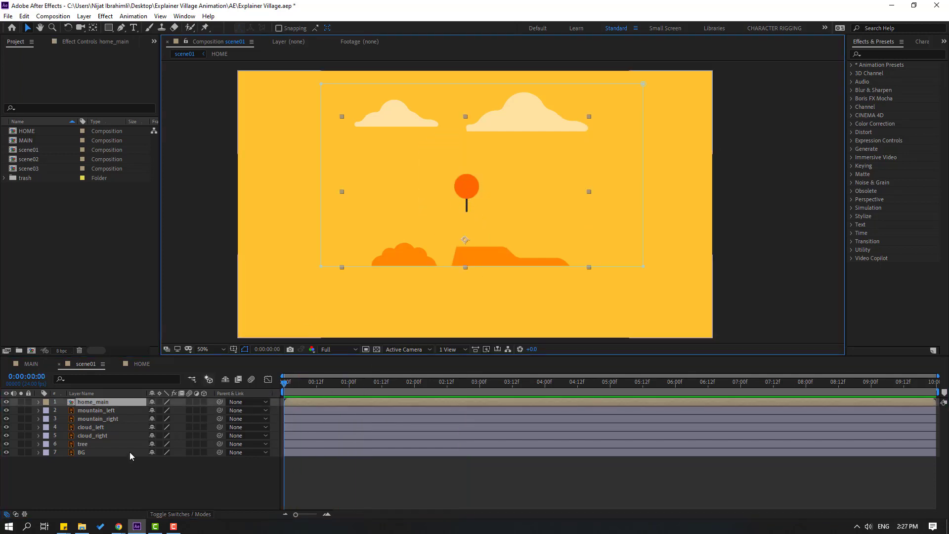
left_click(92, 445)
key("shift+Down")
key("shift+Down")
key("shift+Down")
key("shift+Down")
key("shift+Down")
key("shift+Down")
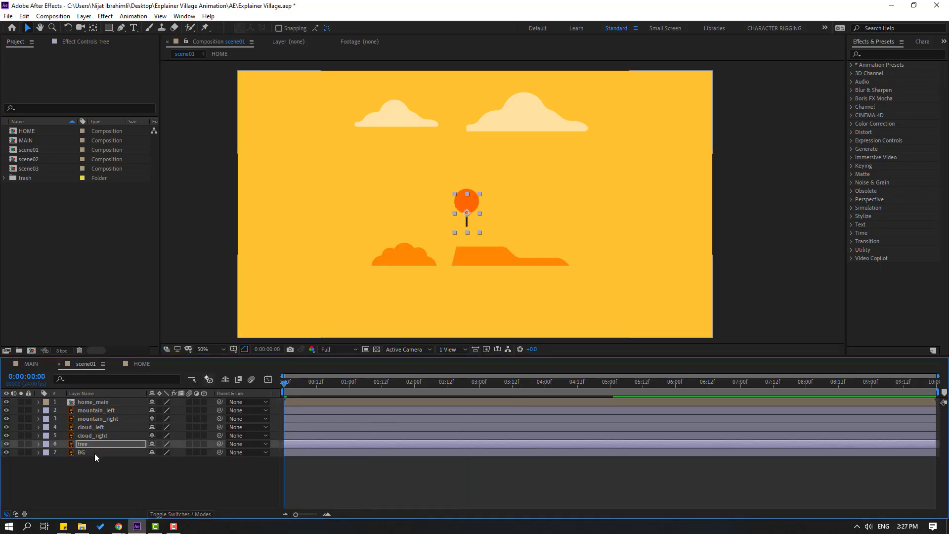
key("shift+Down")
key("shift+Down")
key("shift+Down")
key("shift+Down")
key("shift+Up")
key("shift+Up")
key("shift+Up")
key("shift+Up")
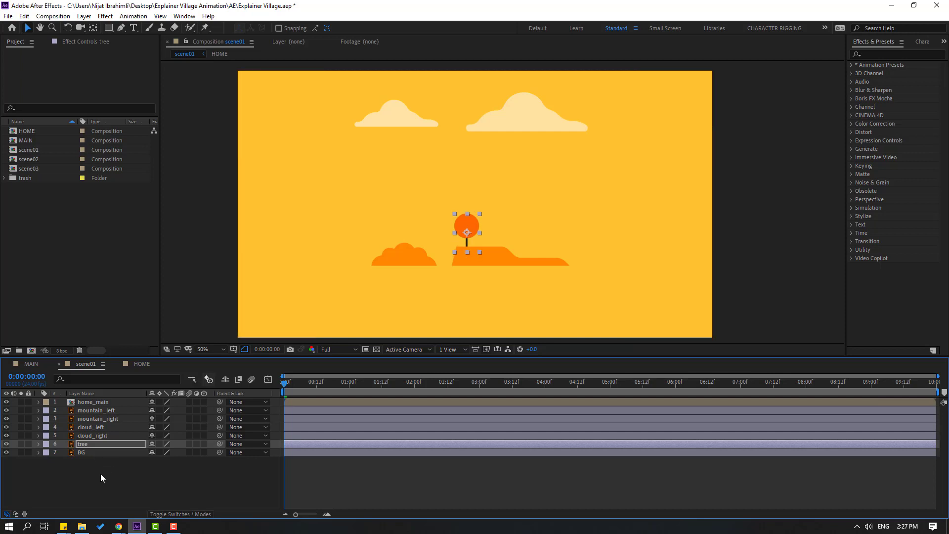
Place the tree layer above home_main at 0:00:01:07 and lower it until its trunk reaches the house's base.
left_click_drag(283, 385, 369, 386)
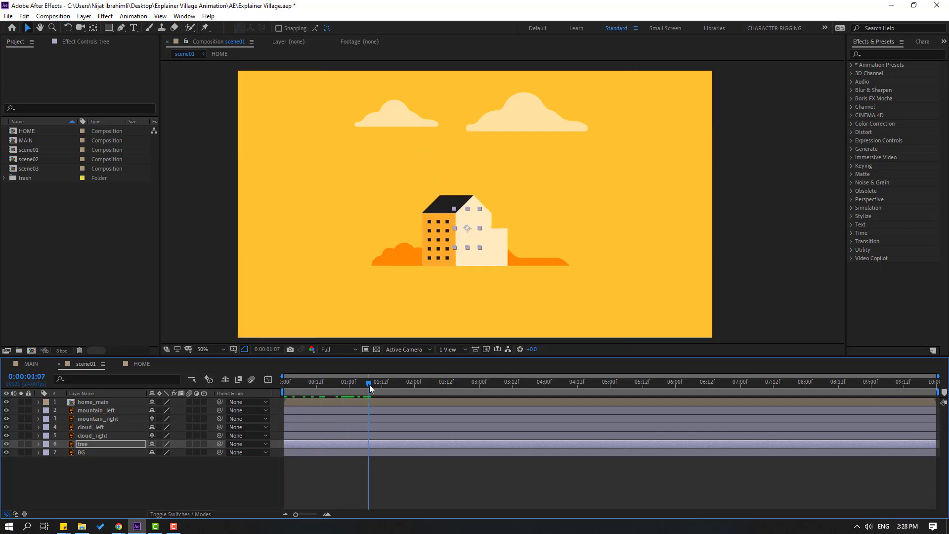
key("F2")
left_click(80, 444)
left_click_drag(89, 426, 89, 398)
key("shift+Down")
key("shift+Down")
key("shift+Down")
key("shift+Down")
key("shift+Down")
key("shift+Down")
key("shift+Down")
key("shift+Down")
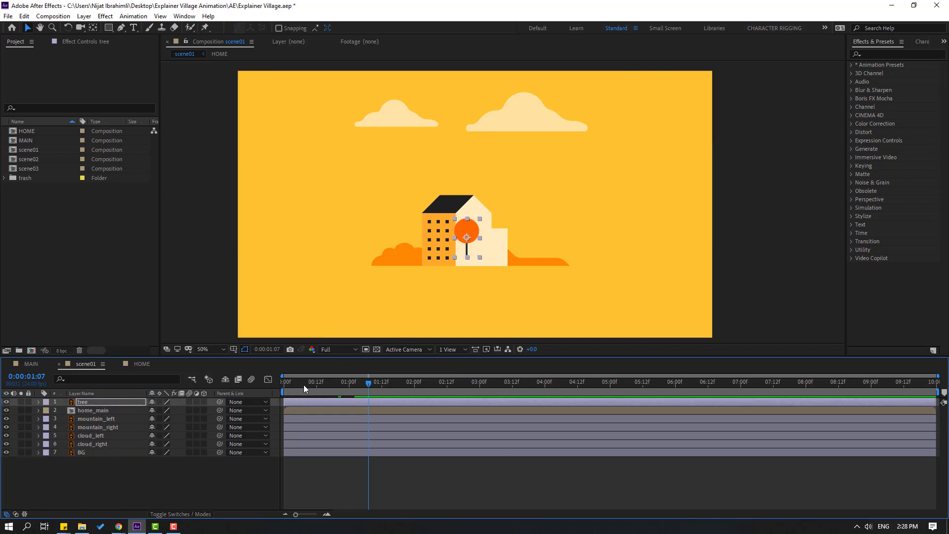
Preview scene01 with the tree standing in front of the house.
left_click(218, 459)
key("space")
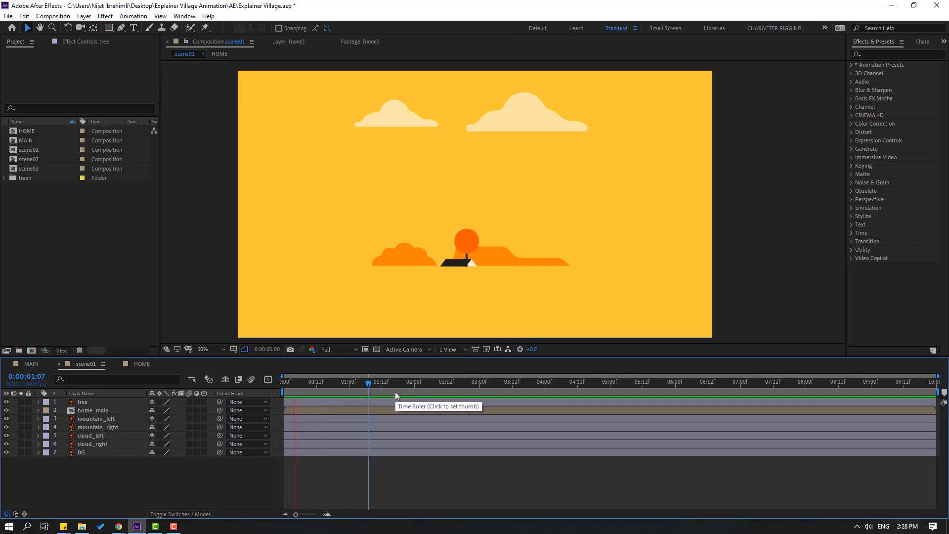
key("space")
key("space")
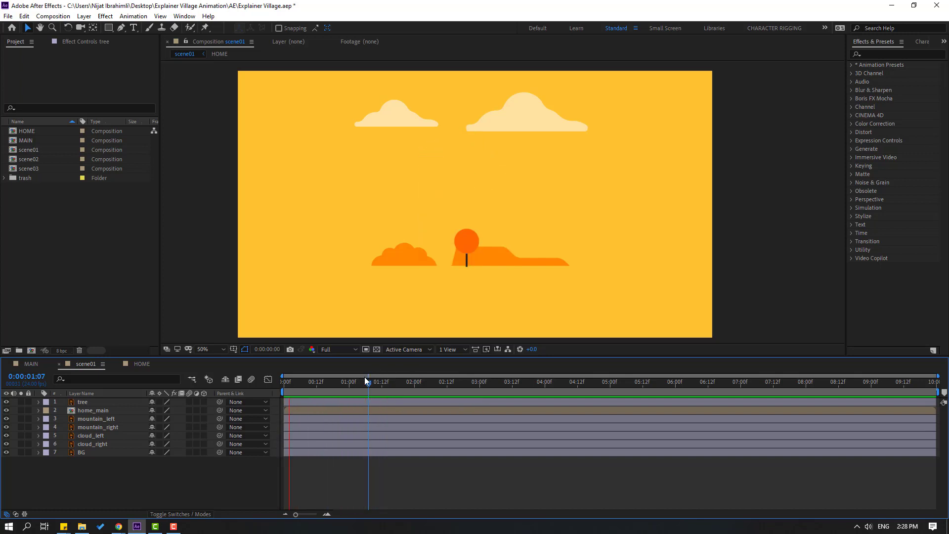
Draw a straight horizontal Pen line at 0:00:01:06 along the house's base, extending past both mountains.
left_click(365, 382)
left_click(120, 28)
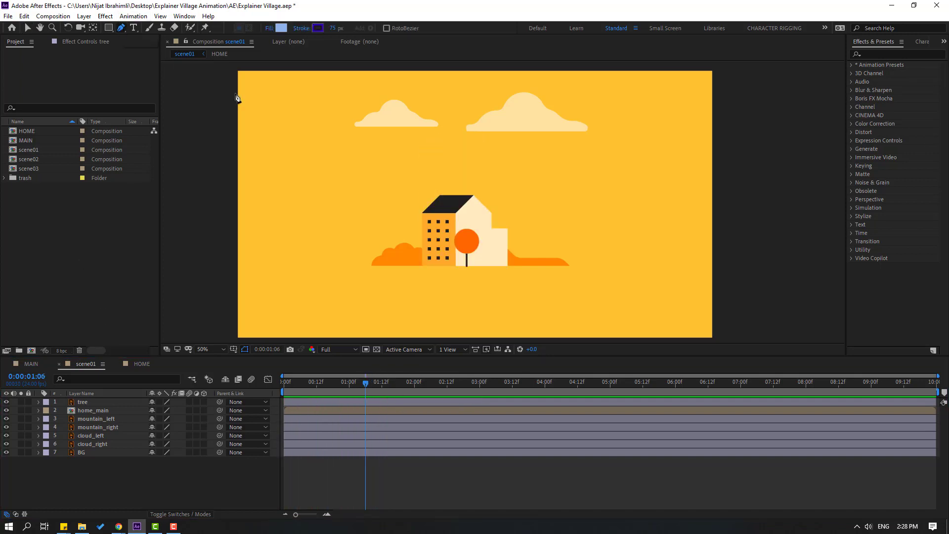
scroll(539, 305, "up", 1)
left_click_drag(385, 275, 395, 228)
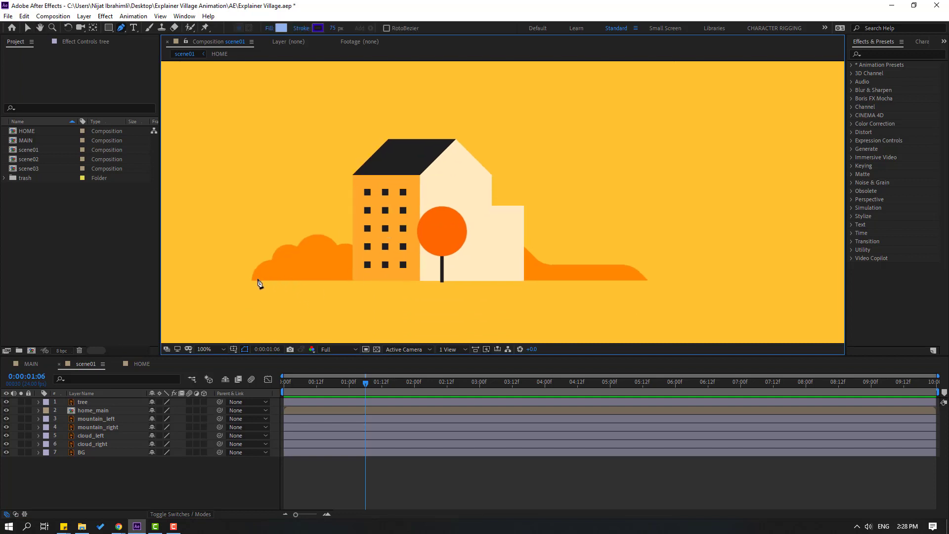
left_click(181, 277)
left_click(719, 278)
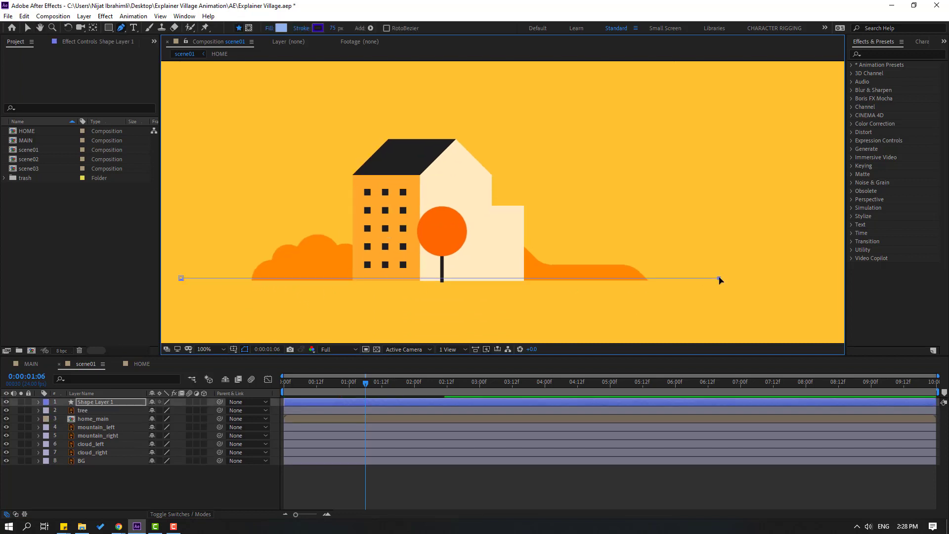
left_click(28, 28)
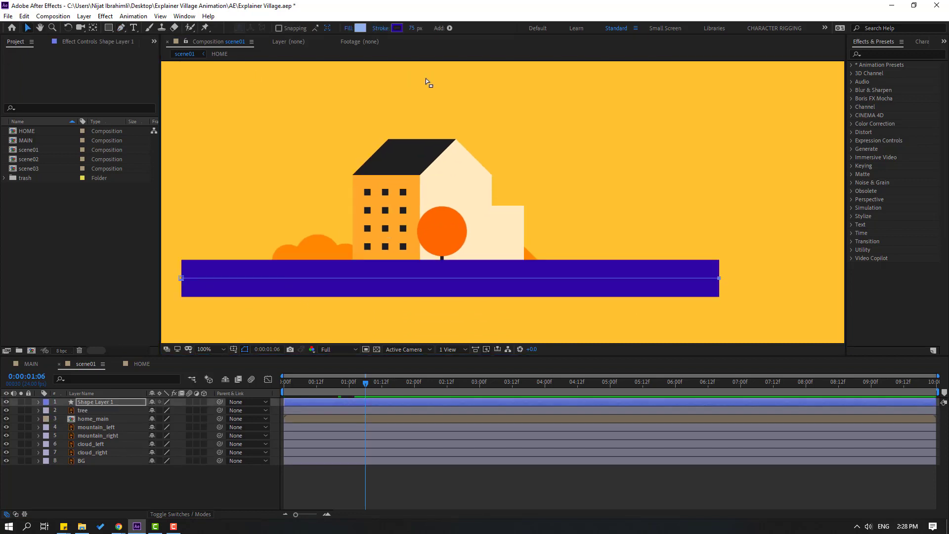
Set the ground line's fill to None and its stroke width to 4 px.
left_click(348, 29)
left_click(332, 230)
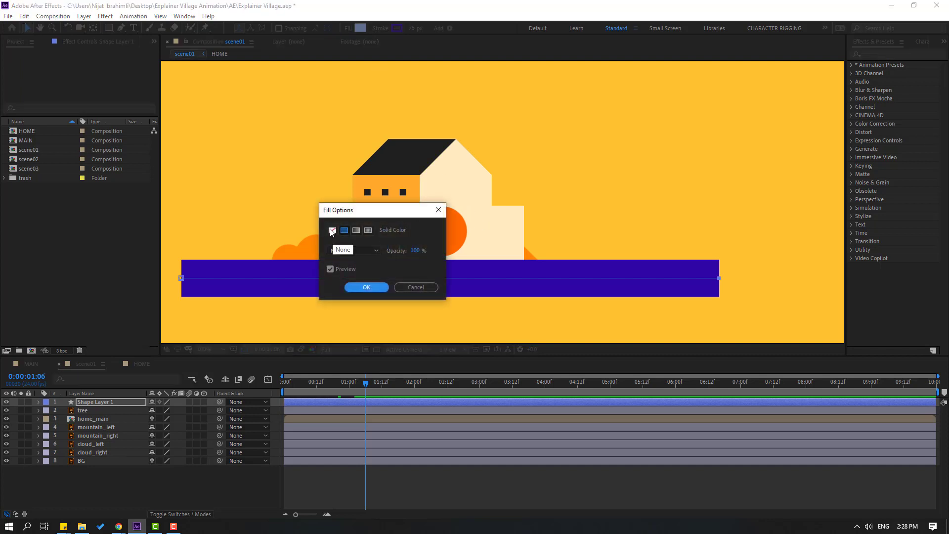
left_click(367, 287)
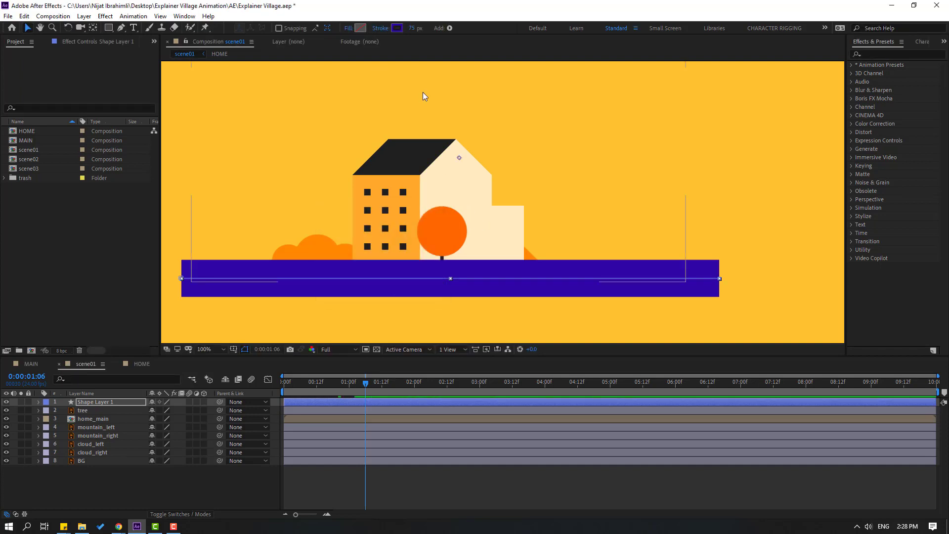
left_click_drag(412, 31, 379, 33)
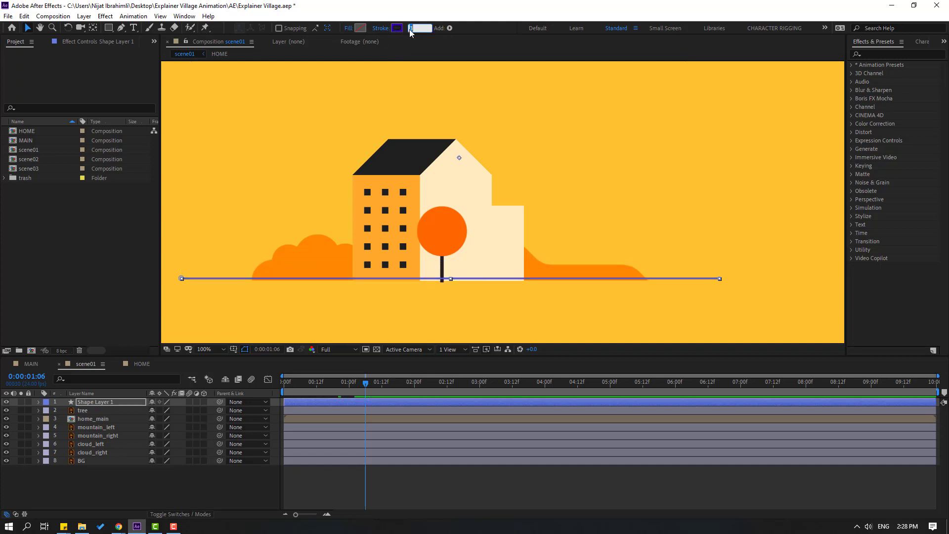
left_click(485, 480)
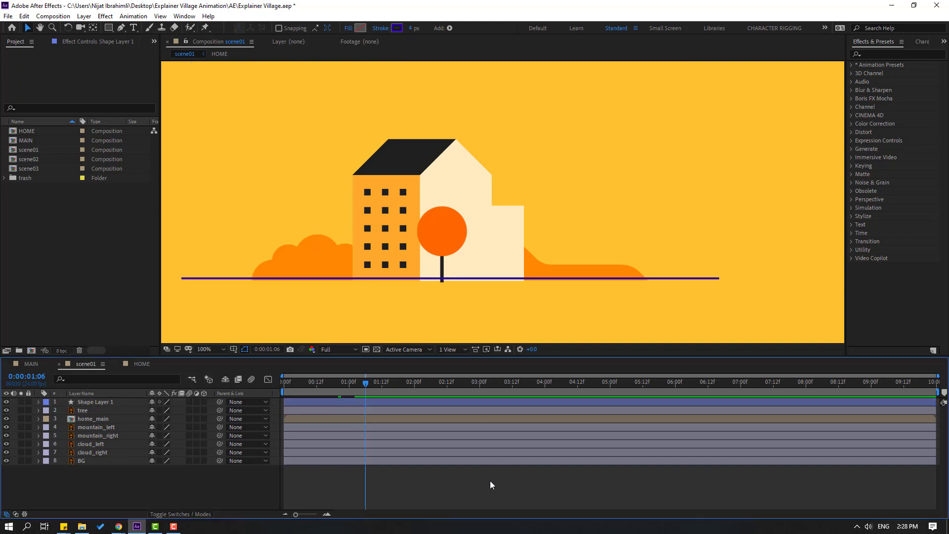
Recolor the ground line's stroke with the mountains' orange, FF8800, sampled from the artwork.
left_click(91, 403)
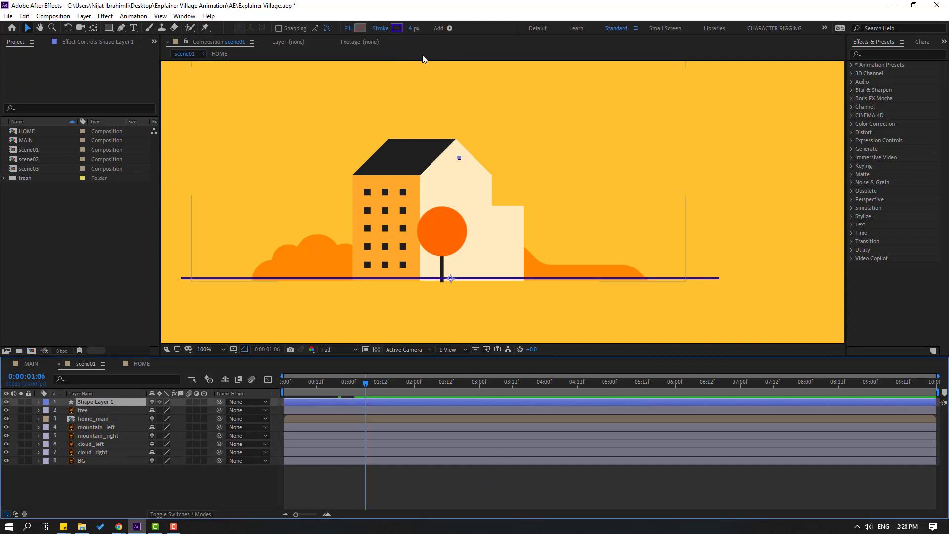
left_click(398, 28)
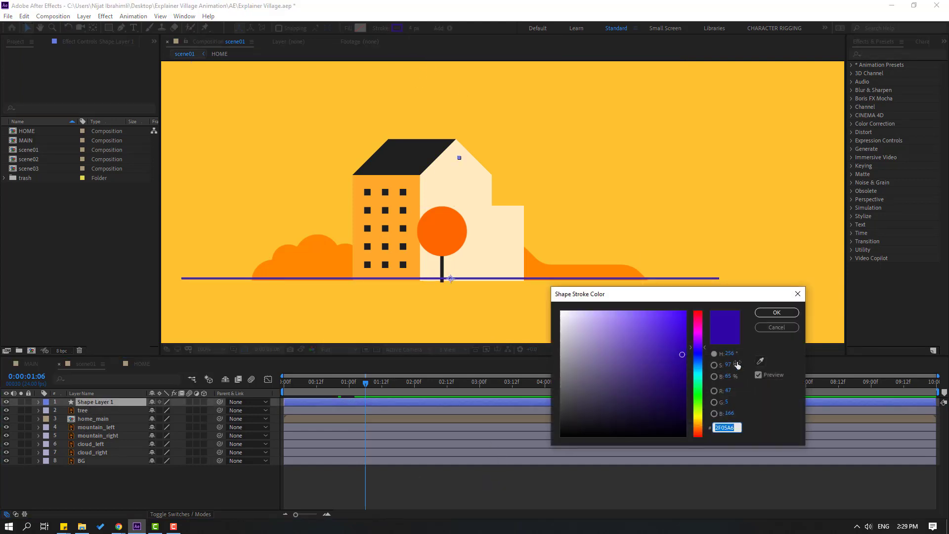
left_click(761, 361)
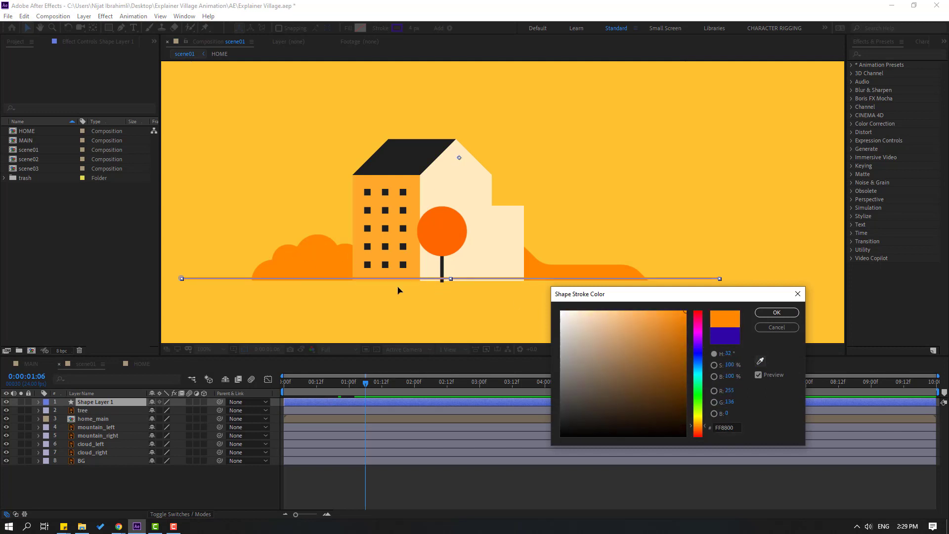
left_click(776, 313)
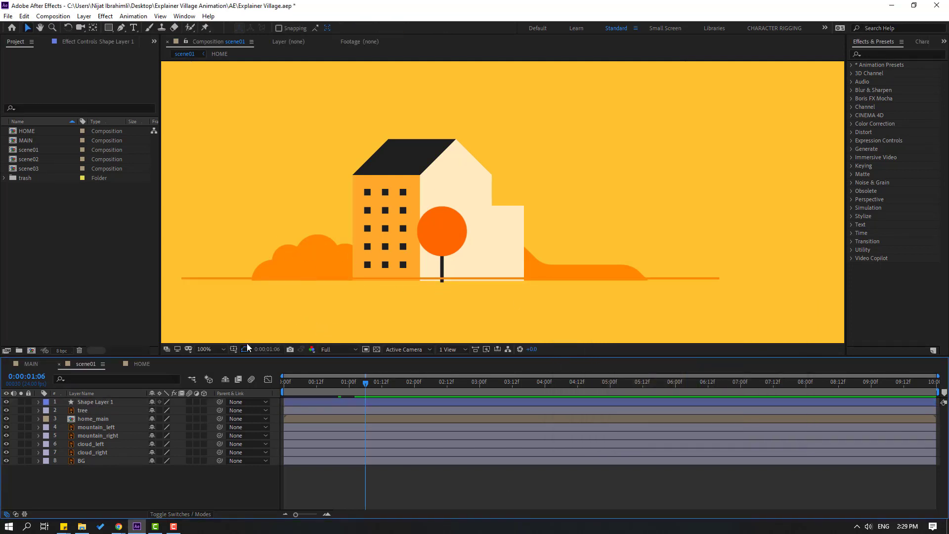
Nudge the ground line slightly down to sit directly at the base of the house and mountains.
left_click(96, 402)
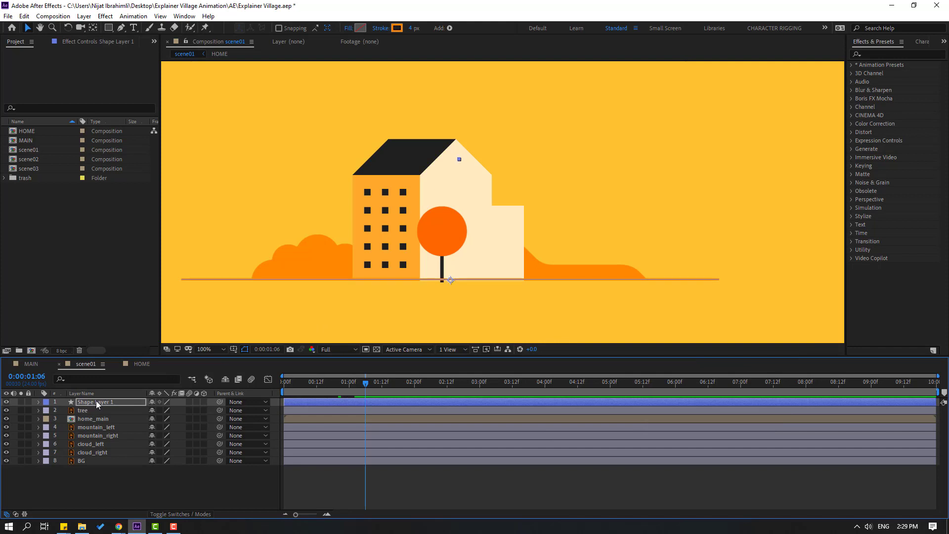
left_click(438, 486)
scroll(288, 292, "down", 1)
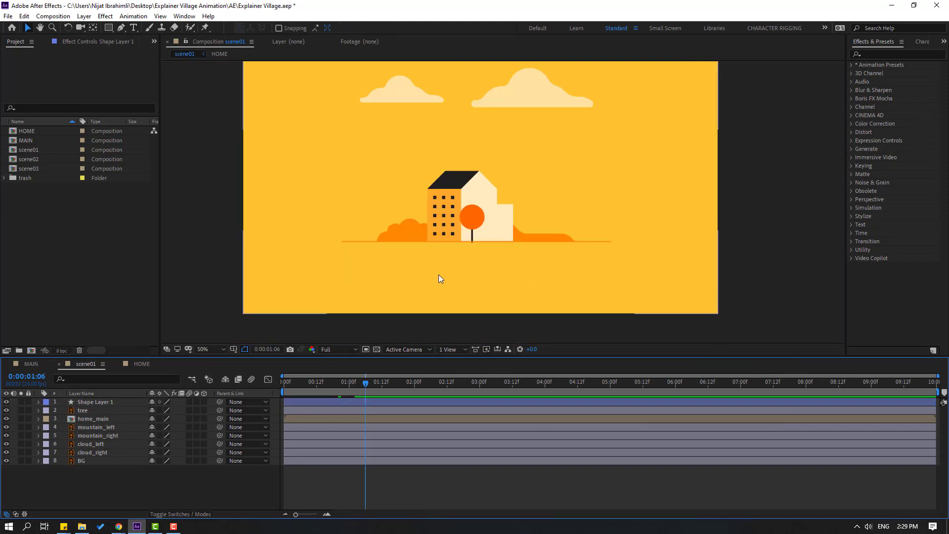
Nudge the tree layer up slightly so that its trunk no longer extends below the ground line.
scroll(438, 274, "up", 1)
left_click_drag(467, 267, 529, 180)
scroll(529, 180, "up", 1)
key("v")
key("period")
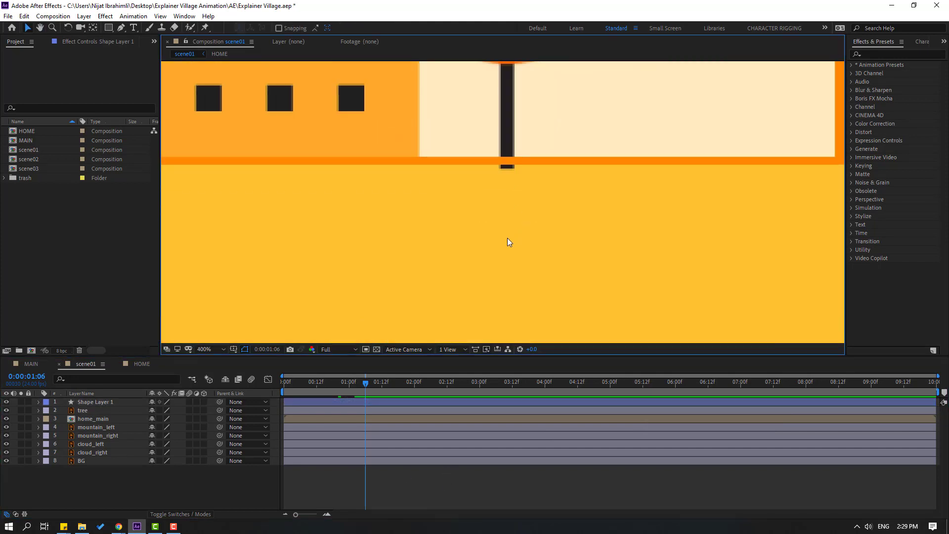
left_click(82, 410)
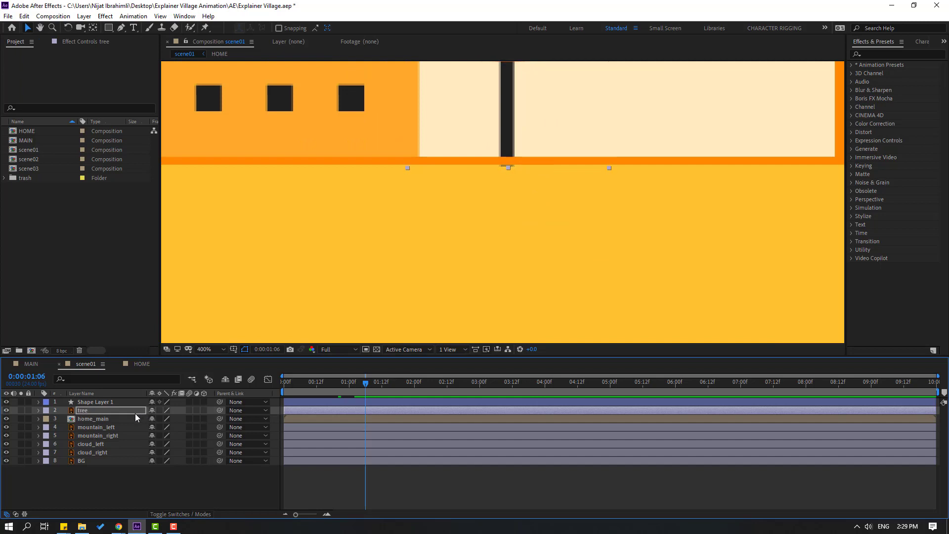
left_click(425, 500)
scroll(535, 154, "down", 6)
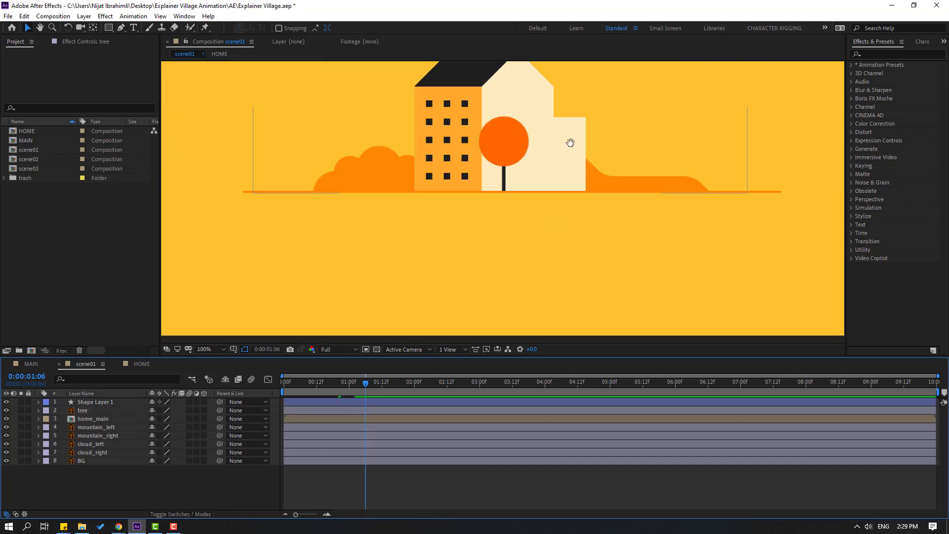
key("period")
key("period")
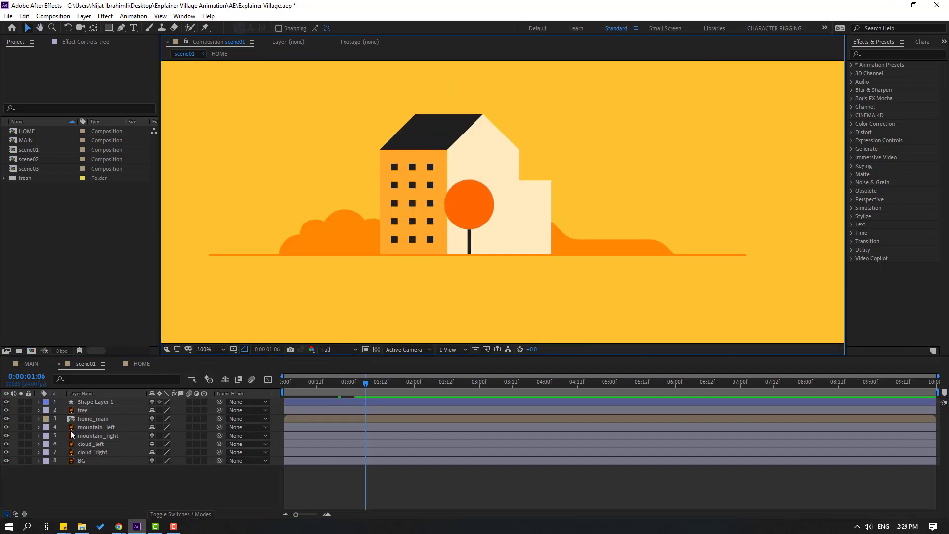
Rename the ground line's shape layer as line.
left_click(87, 404)
key("Return")
type("l")
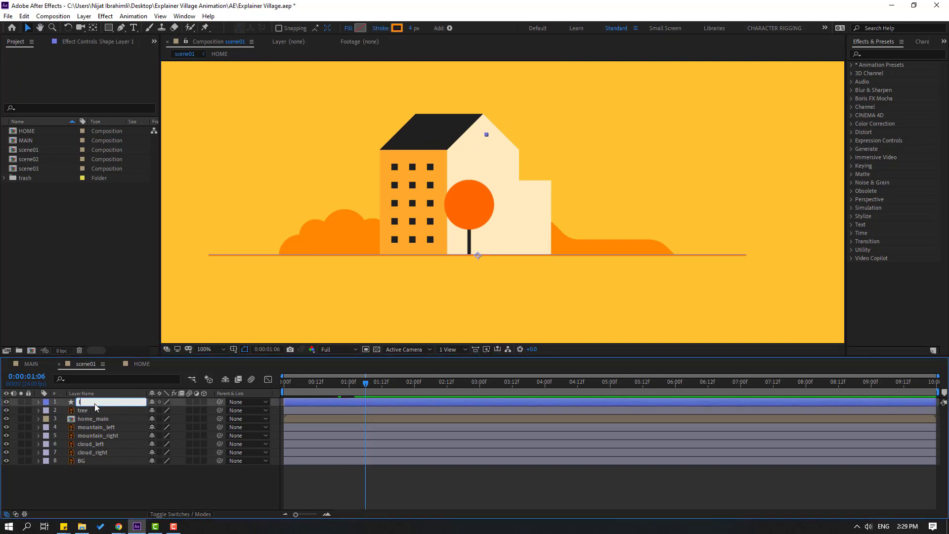
type("ine")
key("Return")
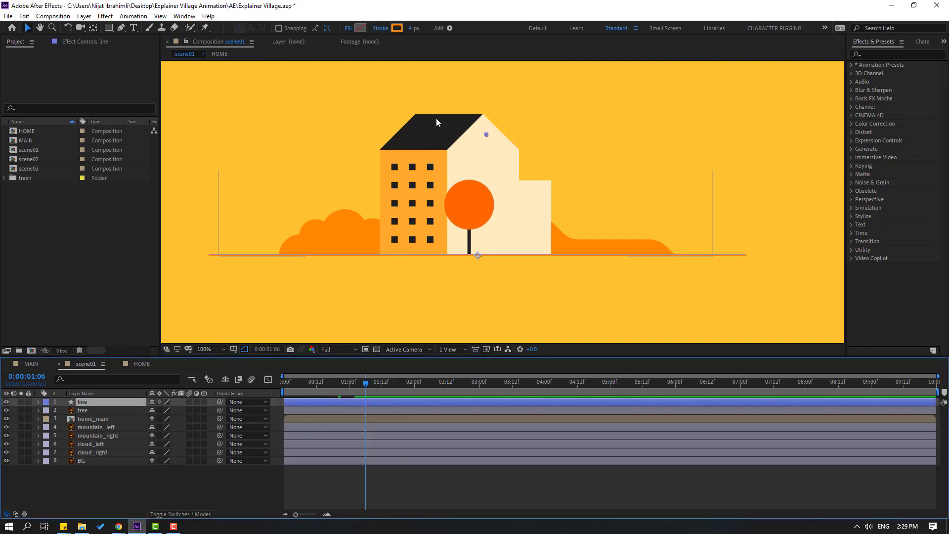
Add Trim Paths to the line layer and keyframe its End at 0% on the composition's first frame.
left_click(450, 27)
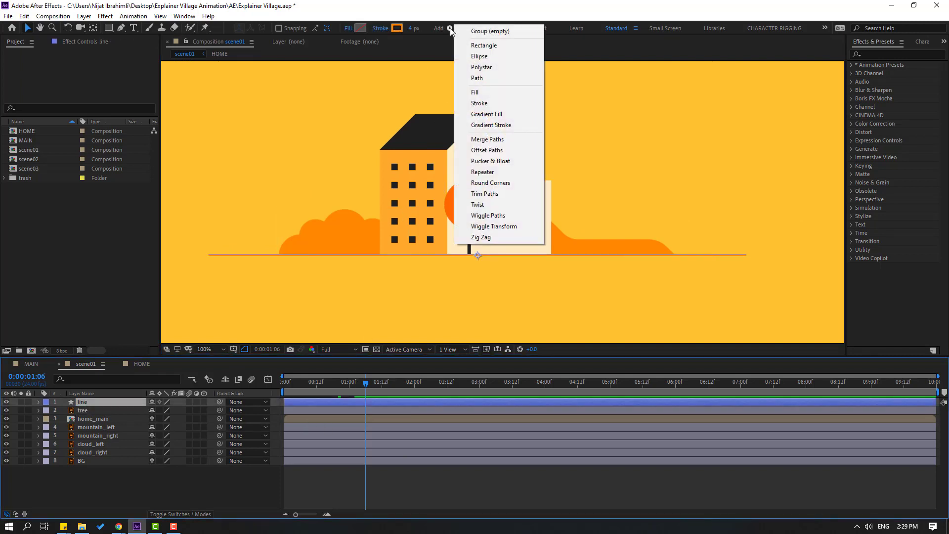
left_click(484, 194)
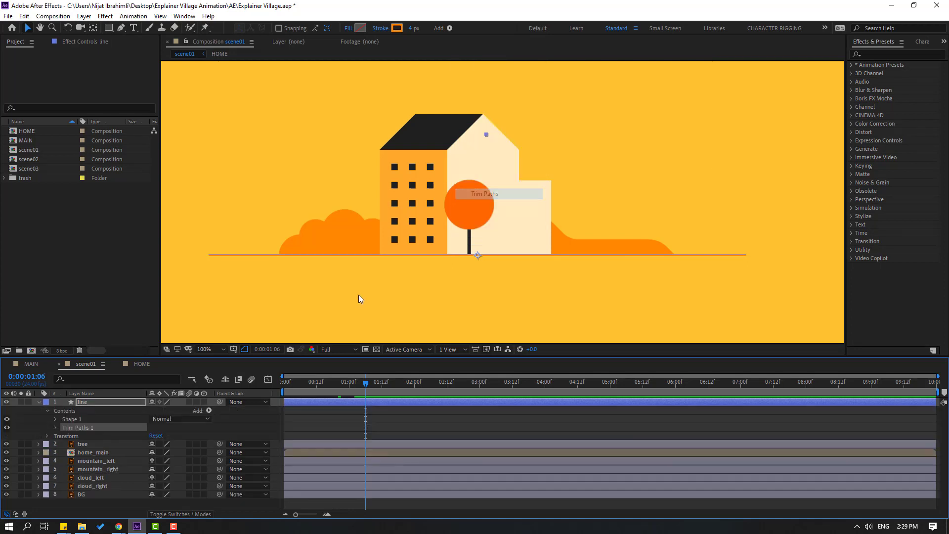
left_click(56, 428)
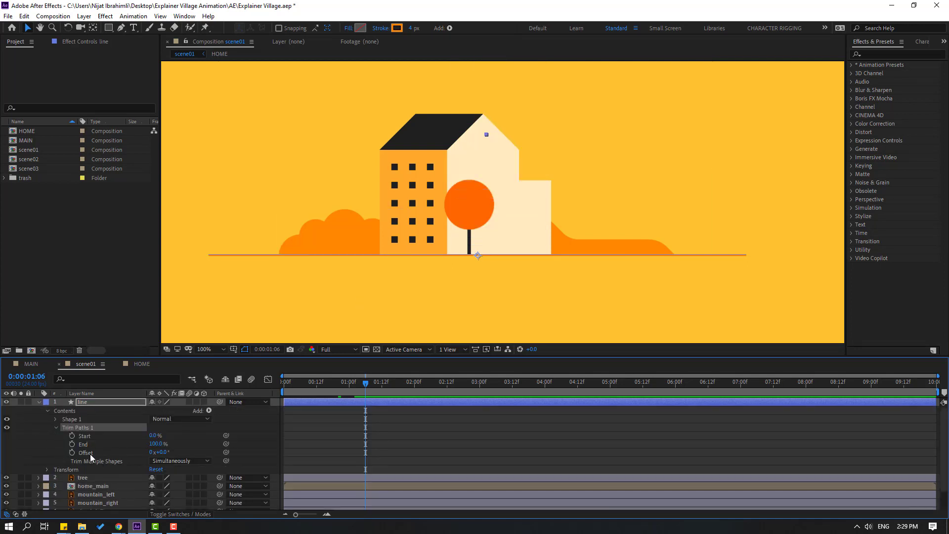
left_click_drag(149, 447, 139, 452)
left_click_drag(368, 393, 213, 425)
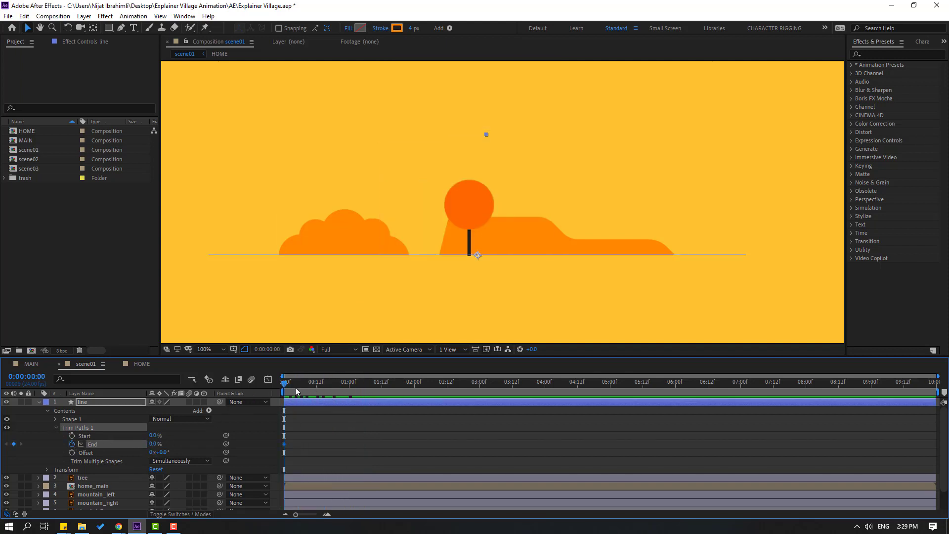
Keyframe the line's Trim Paths End at 100% at 0:00:00:14.
left_click_drag(295, 391, 322, 392)
left_click(161, 445)
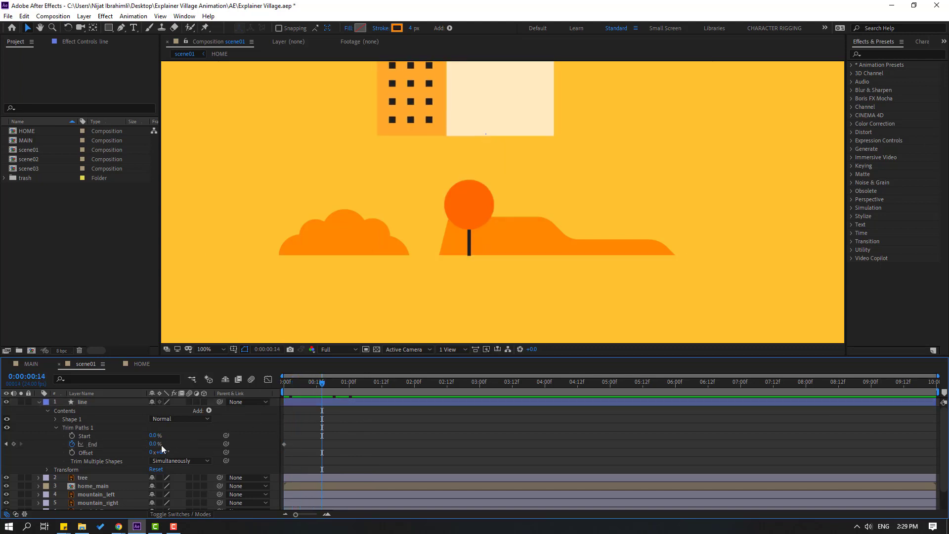
type("100")
key("Return")
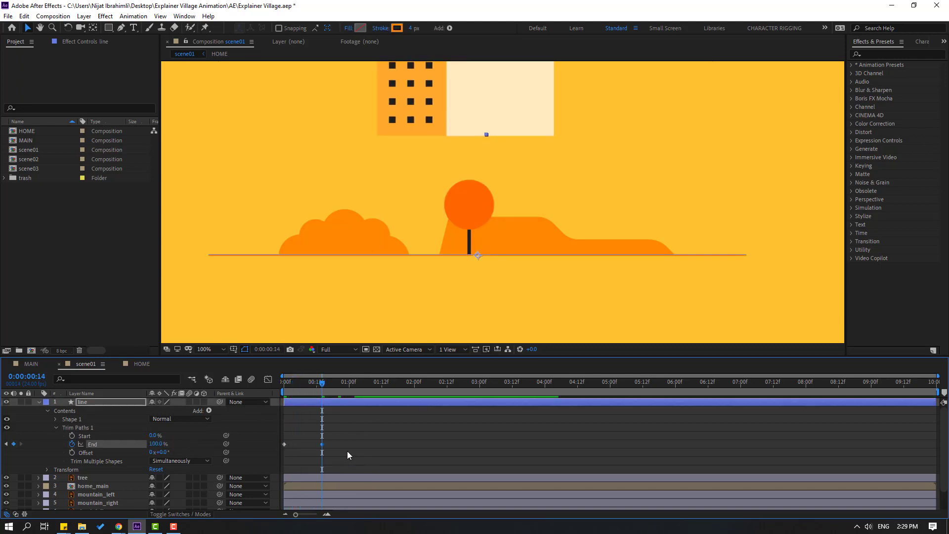
Apply Easy Ease to both Trim Paths End keyframes of the line.
left_click_drag(356, 438, 279, 453)
right_click(283, 444)
mouse_move(326, 436)
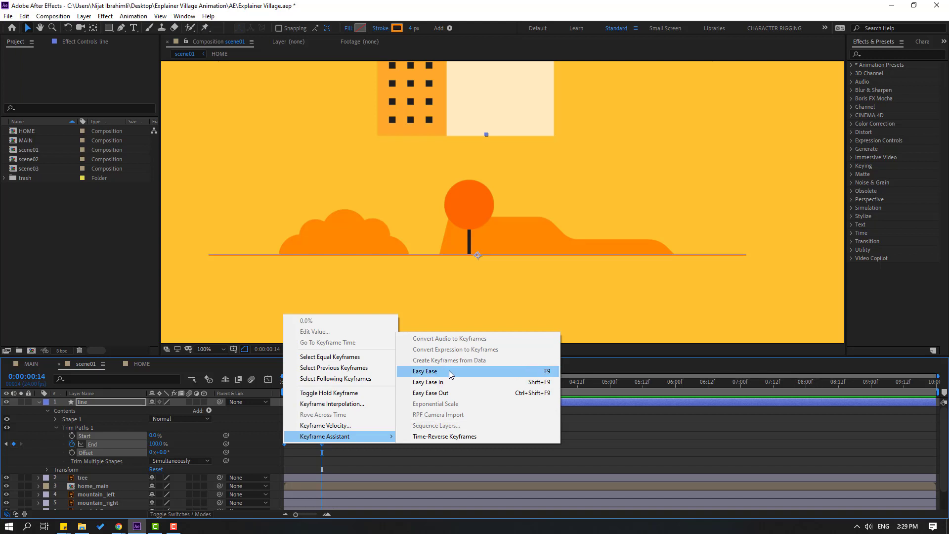
left_click(430, 369)
Reshape the line's End speed curve into a steep mid-move peak with longer easing at both keyframes, and preview the animation.
key("shift+F3")
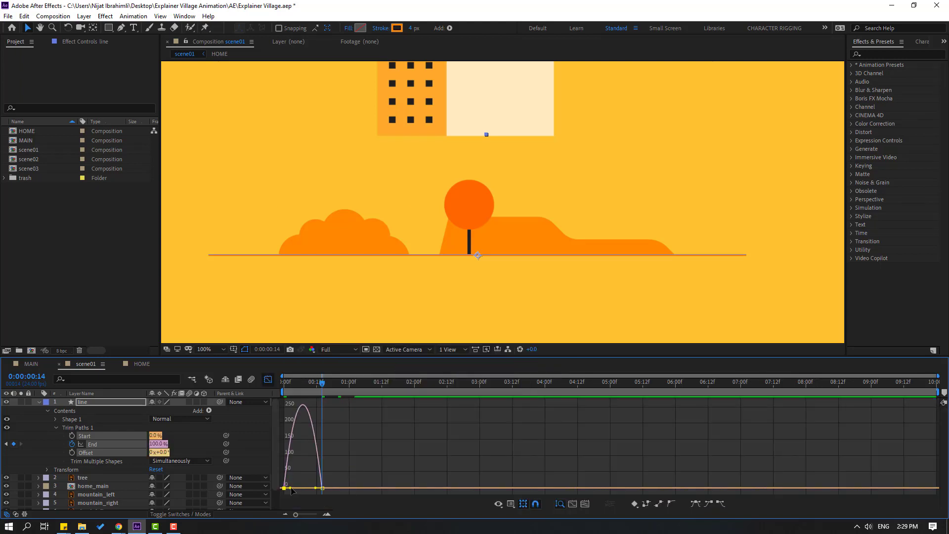
left_click_drag(295, 488, 300, 488)
key("space")
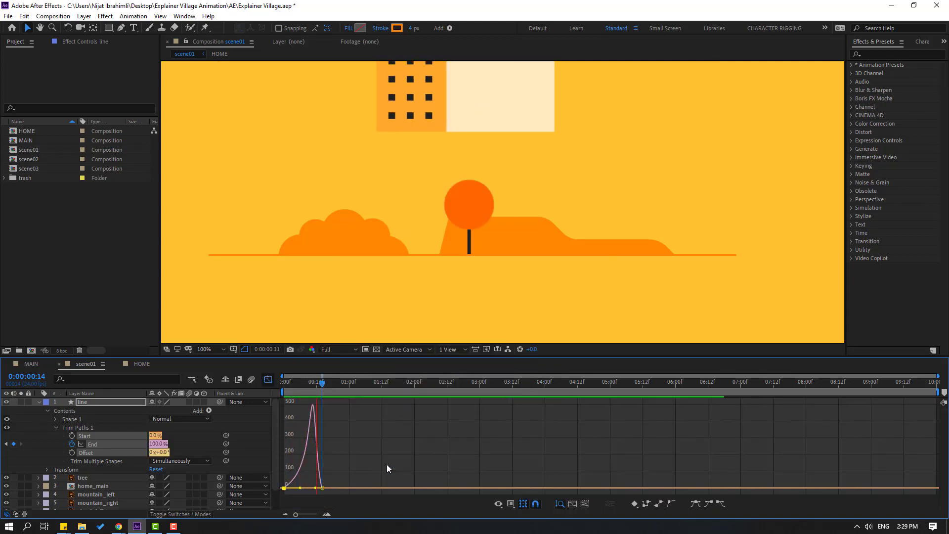
scroll(424, 286, "down", 2)
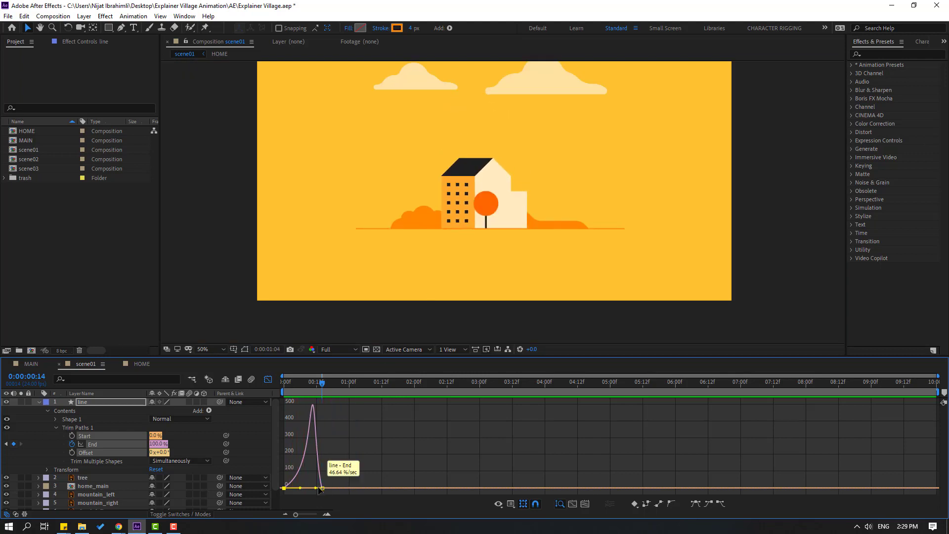
left_click_drag(316, 489, 316, 489)
key("space")
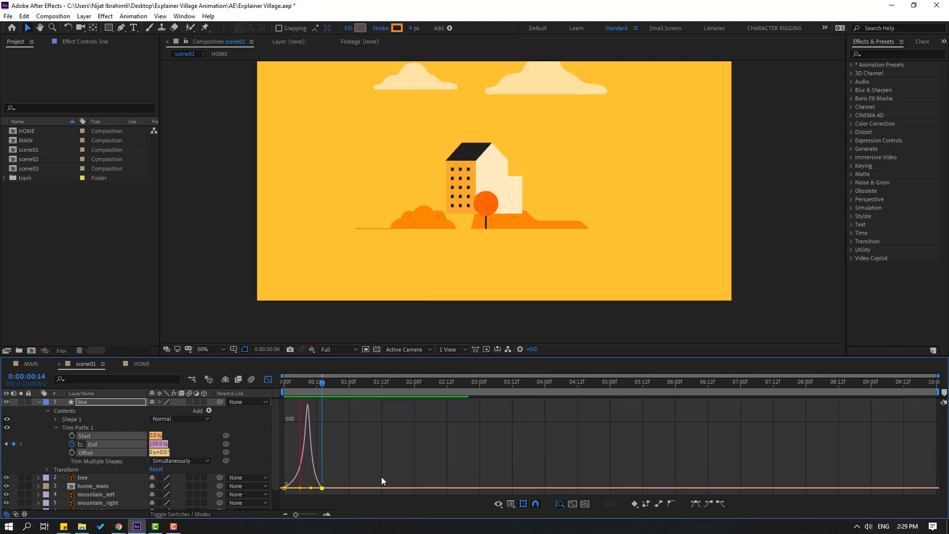
key("space")
left_click(39, 402)
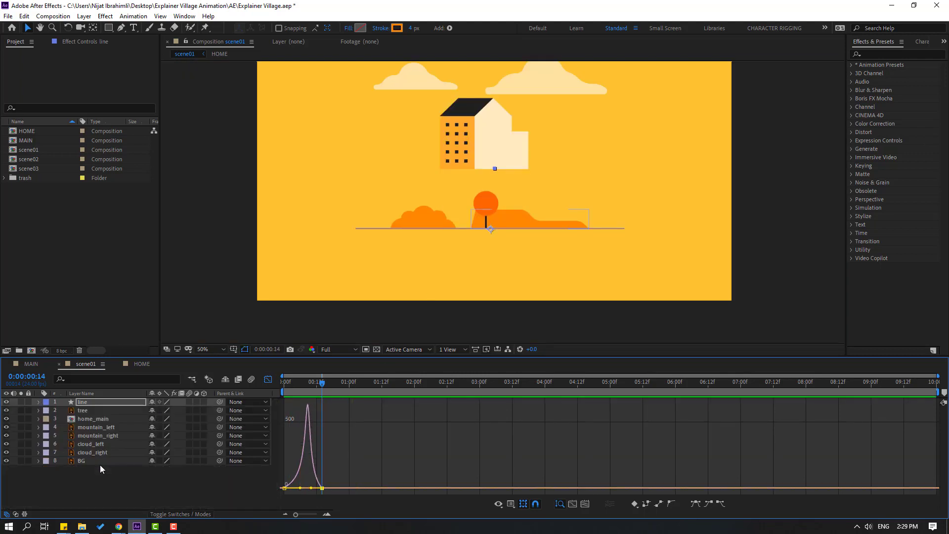
left_click(98, 506)
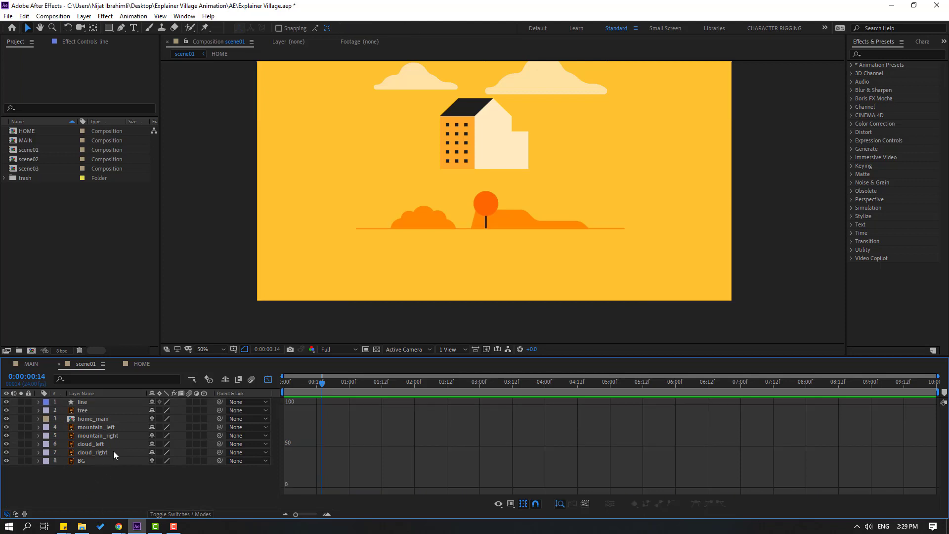
left_click(268, 380)
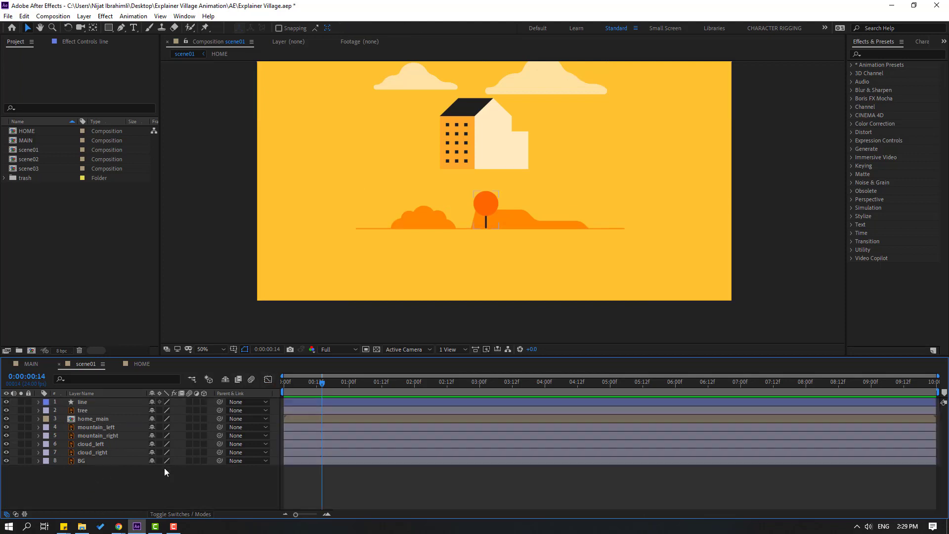
Add Position keyframes to mountain_left and mountain_right at their resting places, and shift them to about frame 18.
left_click(103, 427)
left_click(102, 435, "shift")
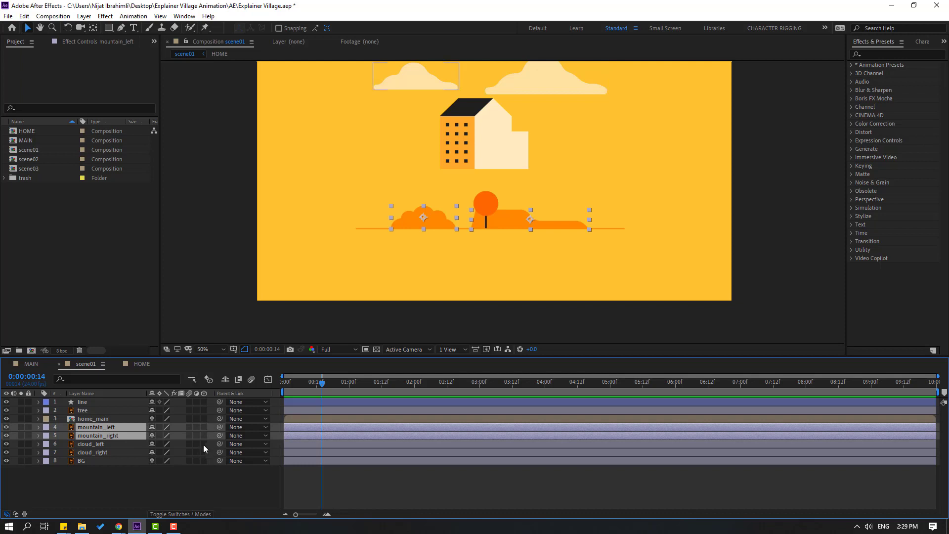
key("p")
left_click_drag(324, 388, 284, 390)
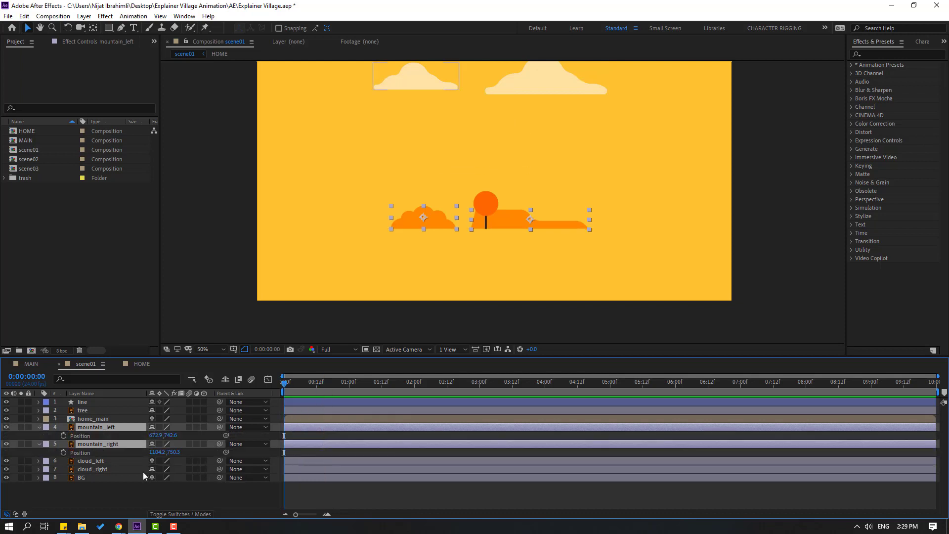
key("alt+shift+p")
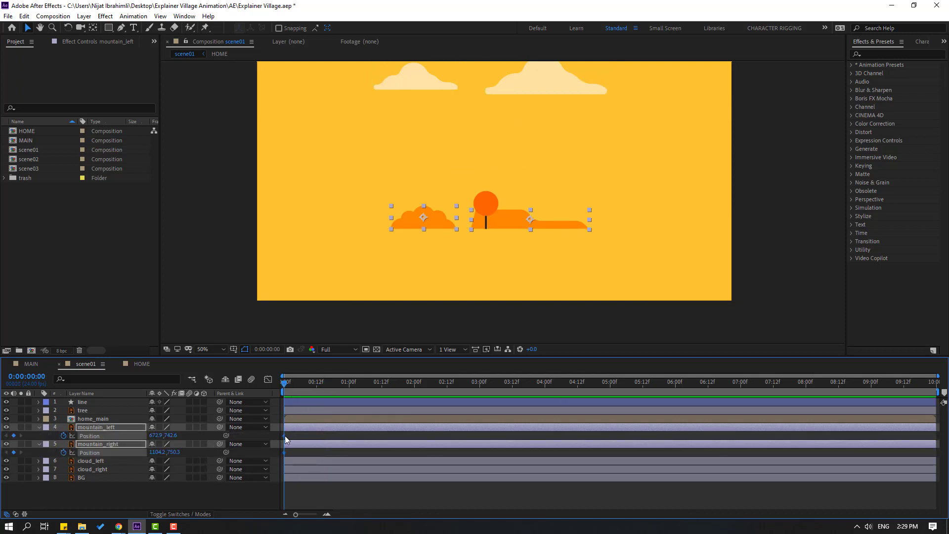
left_click_drag(323, 438, 333, 437)
On the first frame, move mountain_left and mountain_right off opposite sides of the frame, setting X positions -157.1 and 2190.2.
left_click(173, 494)
left_click(90, 426)
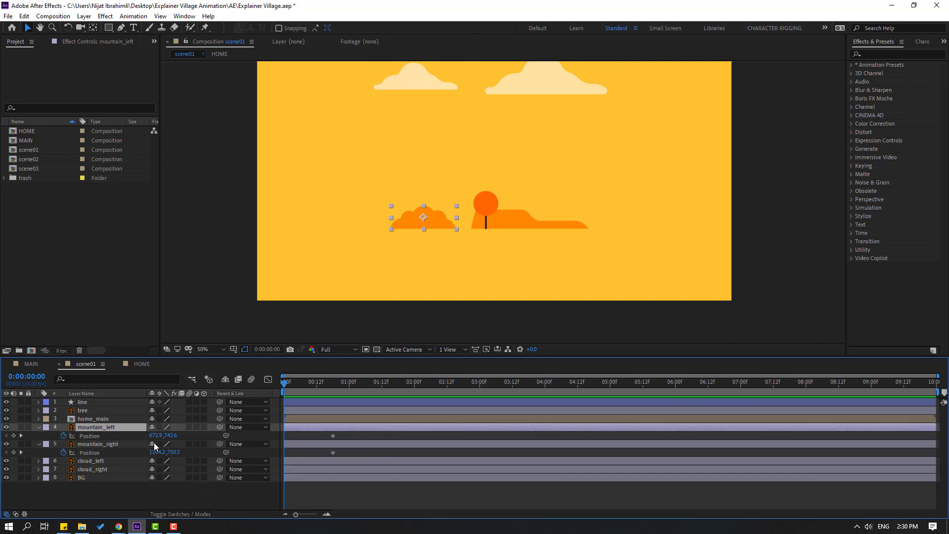
left_click_drag(159, 437, 643, 450)
left_click(101, 444)
Apply Easy Ease to all Position keyframes of mountain_left and mountain_right.
left_click_drag(344, 435, 284, 454)
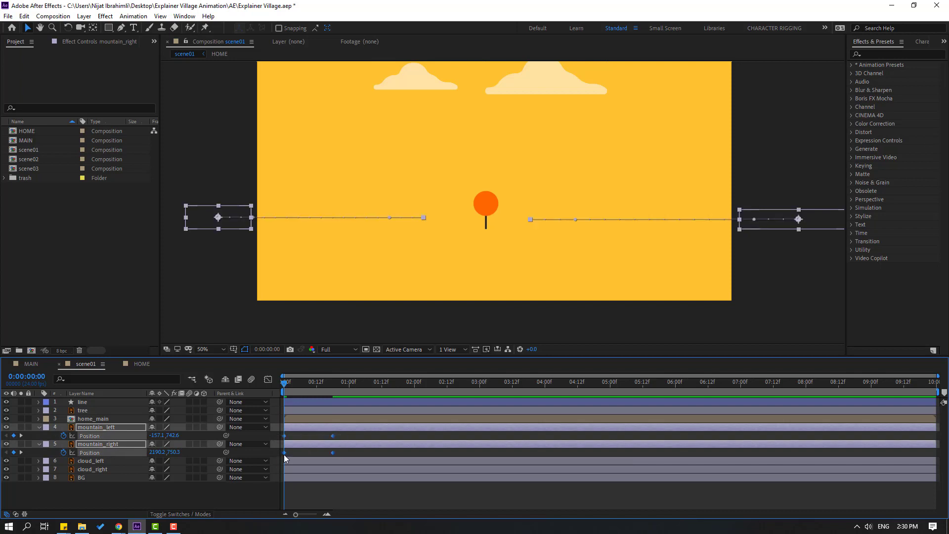
right_click(284, 453)
mouse_move(305, 447)
left_click(426, 380)
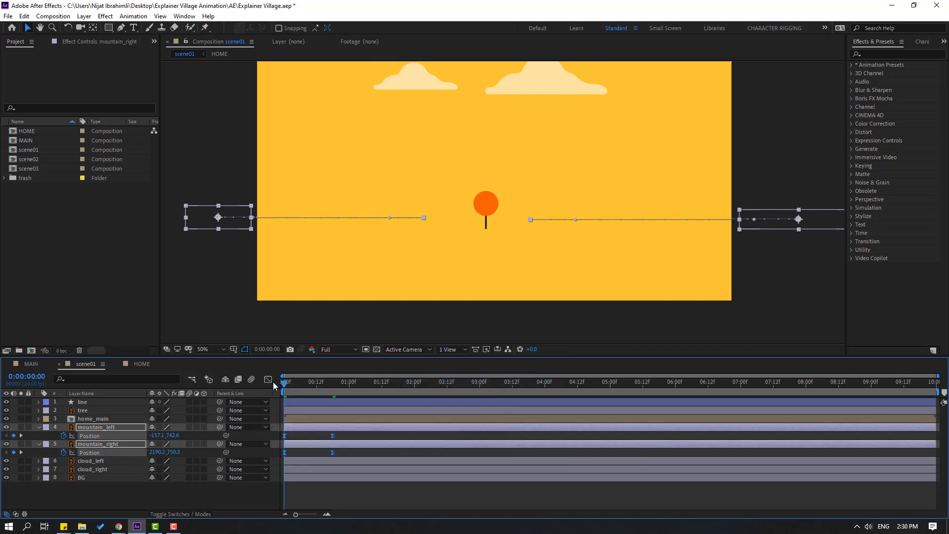
Adjust the easing in the mountains' speed graph, move their end Position keyframes to about 0:00:01:12, and preview the slide-in.
left_click(268, 379)
left_click_drag(280, 482, 317, 487)
left_click(267, 379)
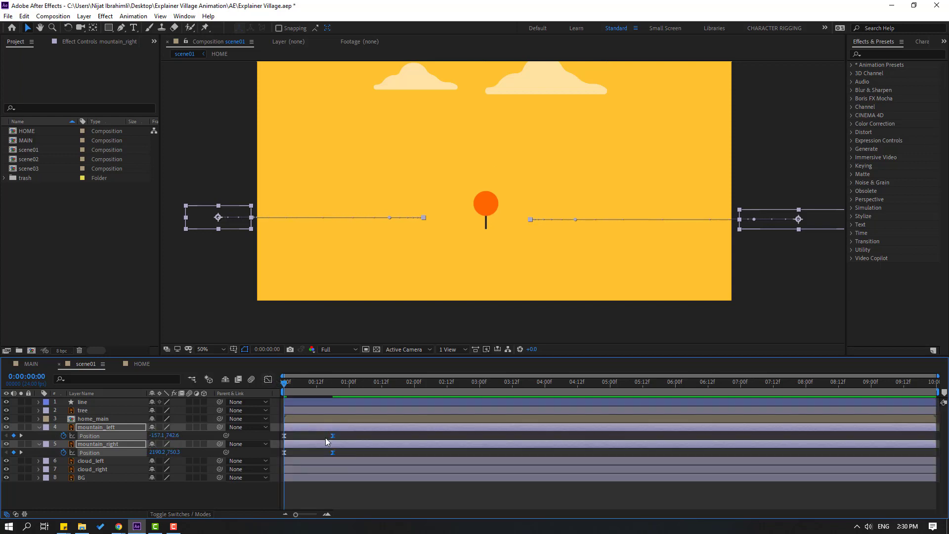
left_click_drag(348, 437, 382, 454)
key("space")
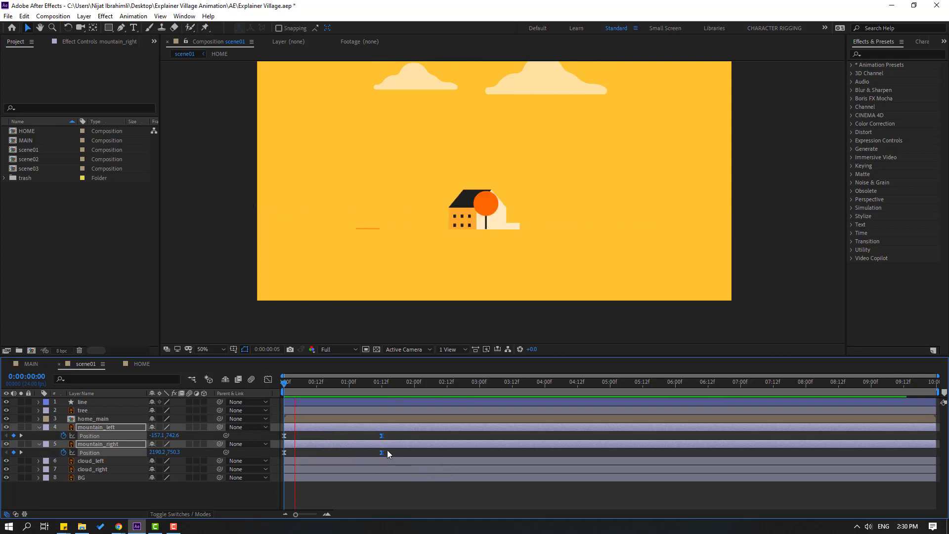
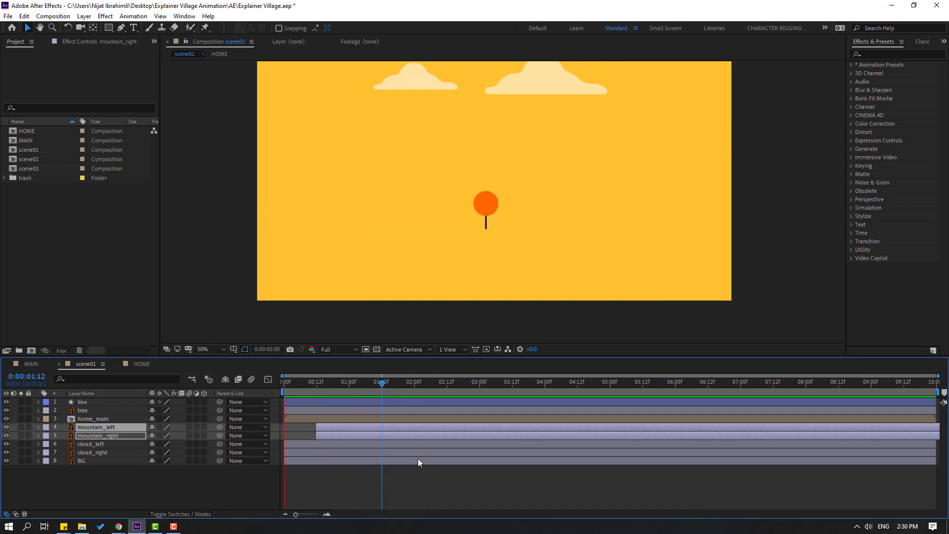
Shift the mountain_left layer to start at about frame 8, ahead of mountain_right, and preview the slide-in.
left_click(186, 476)
left_click_drag(336, 427, 325, 428)
key("space")
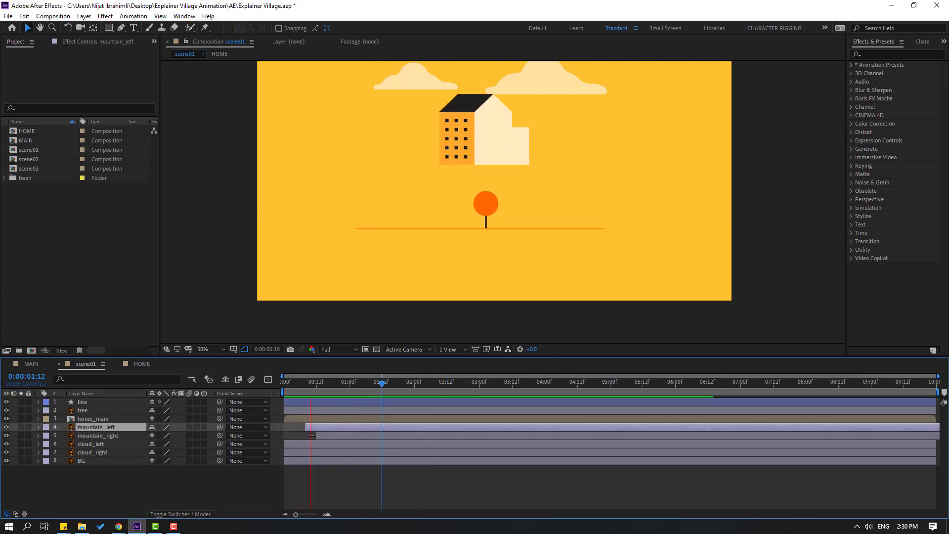
left_click_drag(326, 381, 396, 384)
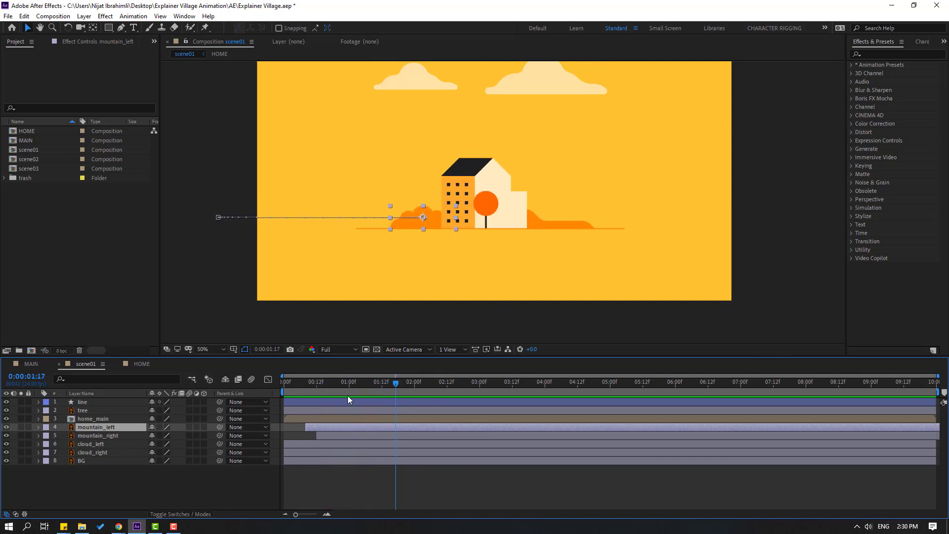
left_click(110, 486)
Move the tree layer's anchor point down to the base of its trunk.
left_click(83, 411)
left_click(325, 381)
key("Home")
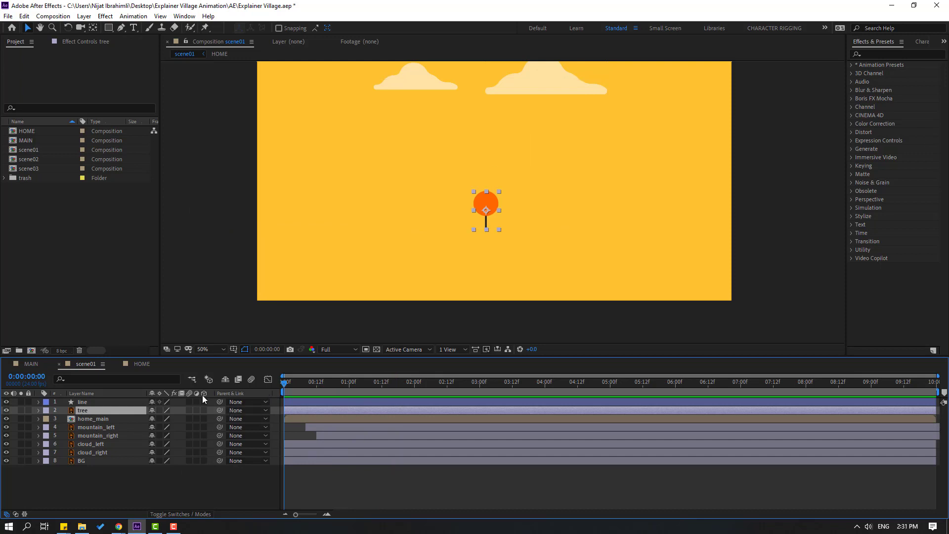
scroll(543, 248, "up", 1)
left_click(93, 28)
scroll(487, 217, "up", 4)
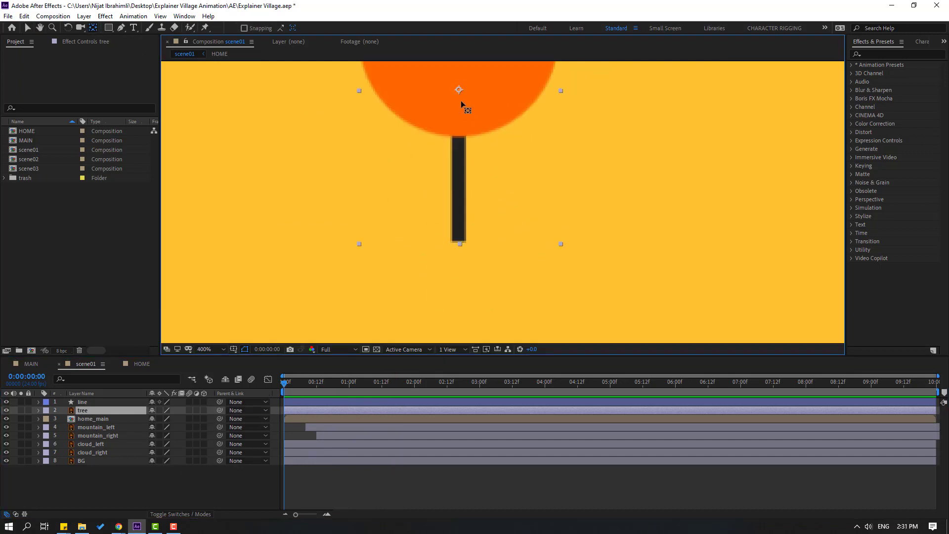
left_click_drag(458, 89, 459, 123)
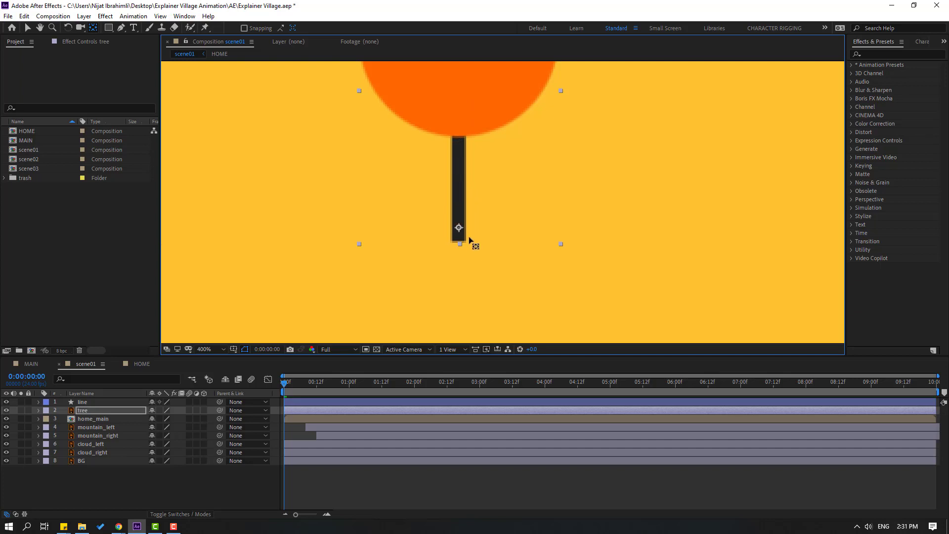
left_click(27, 28)
scroll(409, 150, "down", 1)
left_click_drag(646, 103, 631, 123)
Add a Scale keyframe to the tree on the first frame with the vertical scale set to 0%.
key("s")
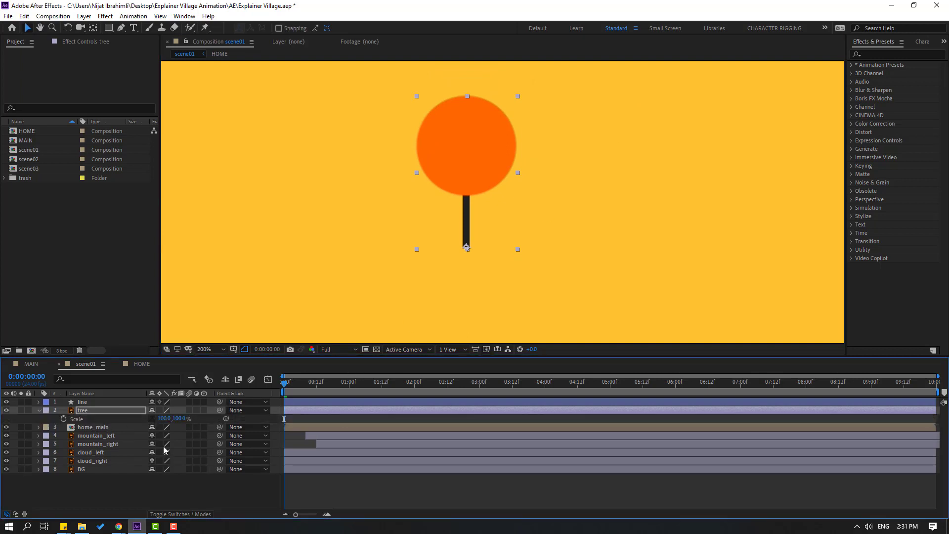
left_click(63, 419)
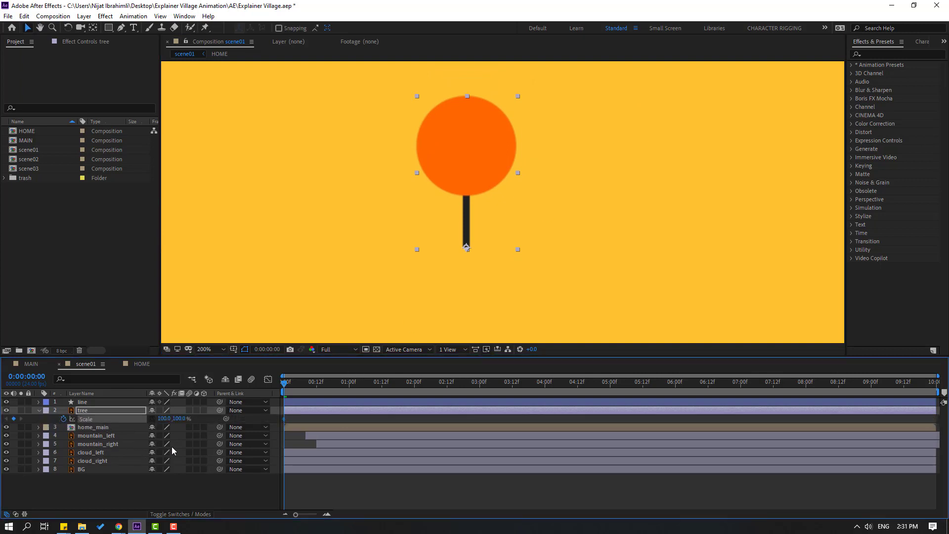
left_click_drag(181, 423, 182, 428)
type("0")
key("Return")
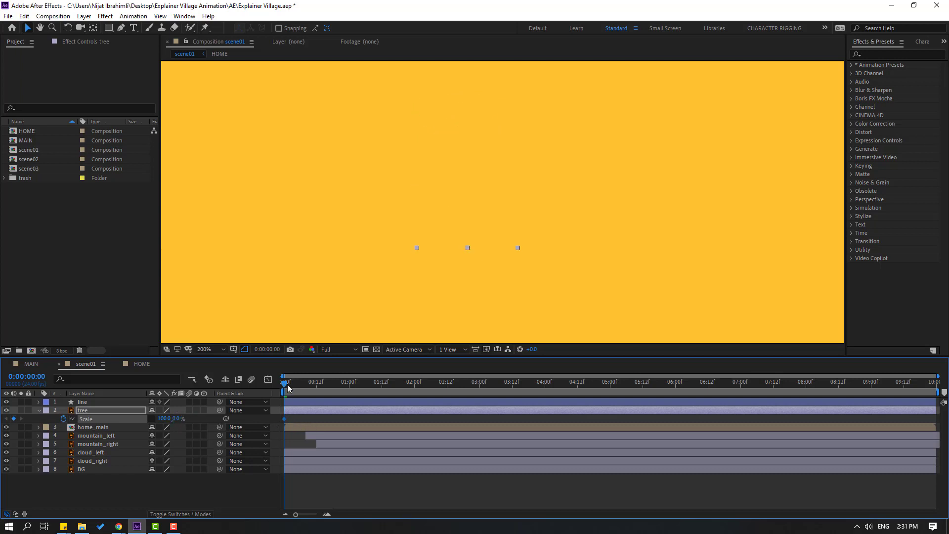
Keyframe the tree's vertical scale at 110% on frame 10, 95% on frame 20 and 100% at 0:00:01:06.
key("shift+Page_Down")
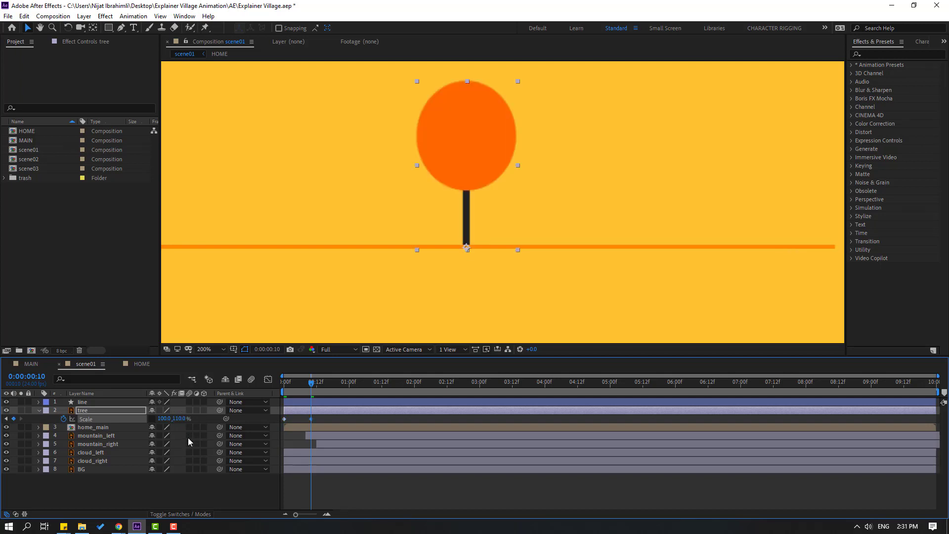
key("shift+Page_Down")
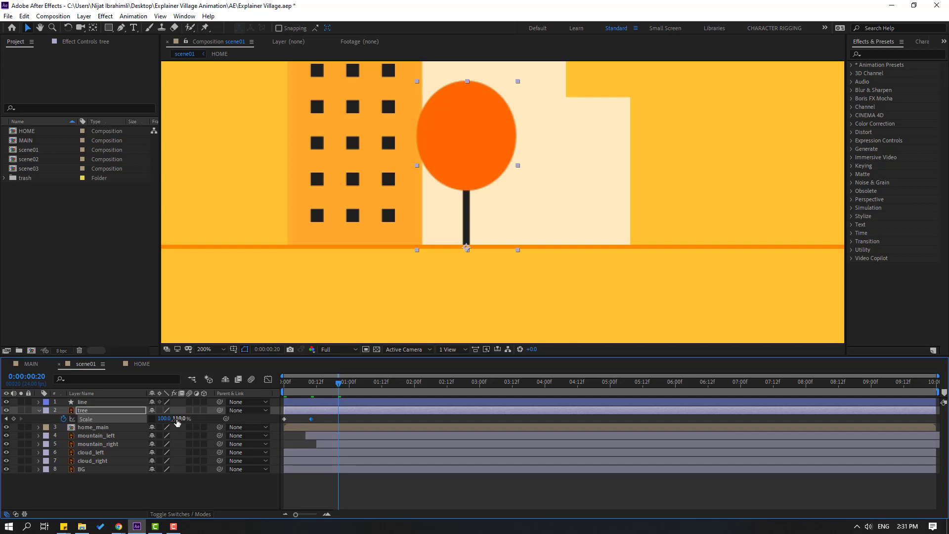
left_click(179, 420)
key("Return")
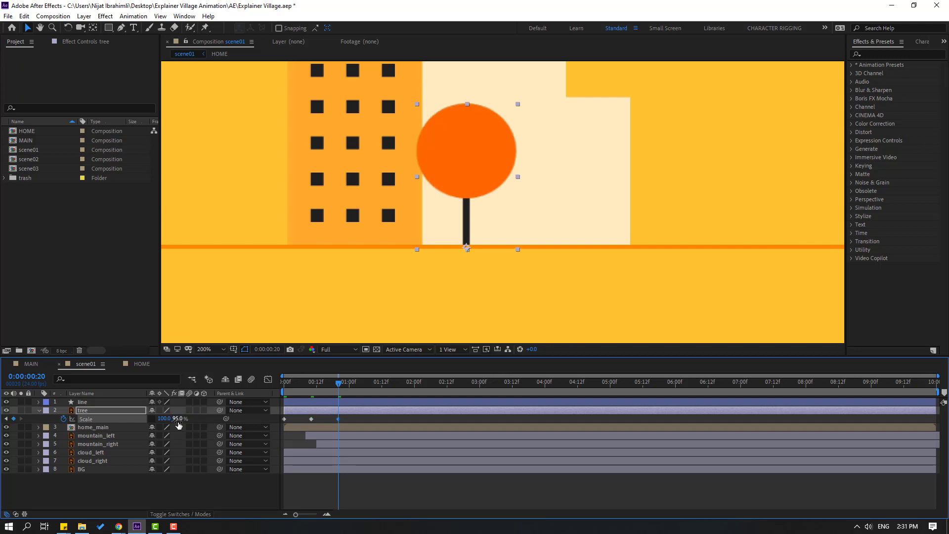
key("space")
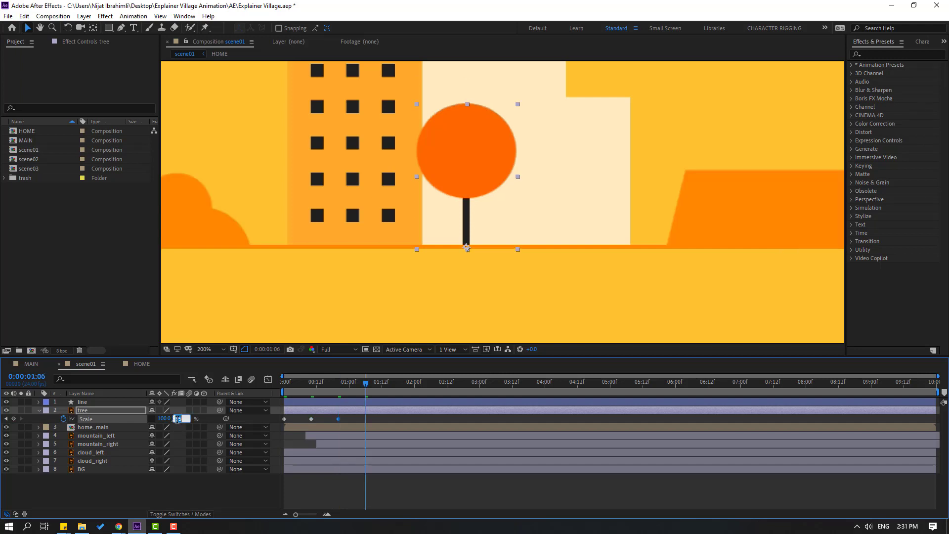
type("00")
key("Return")
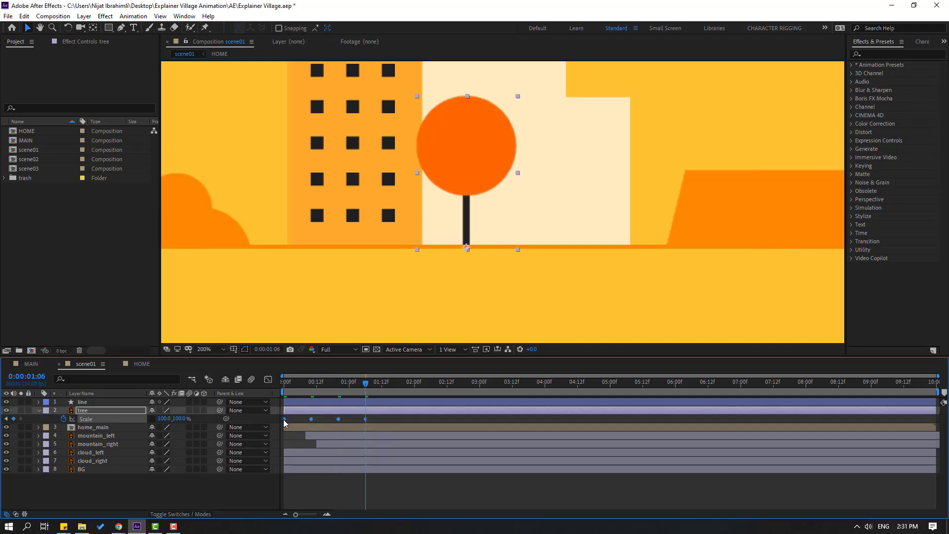
Apply Easy Ease to all of the tree's Scale keyframes and preview its pop-up.
right_click(284, 419)
mouse_move(336, 411)
left_click(435, 444)
scroll(518, 251, "down", 3)
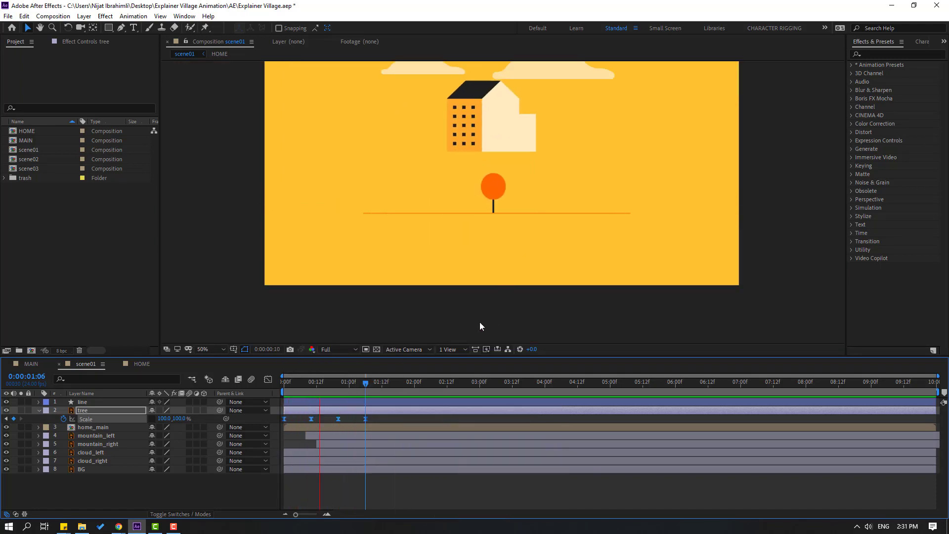
scroll(497, 257, "up", 2)
left_click(301, 381)
left_click_drag(301, 382, 293, 384)
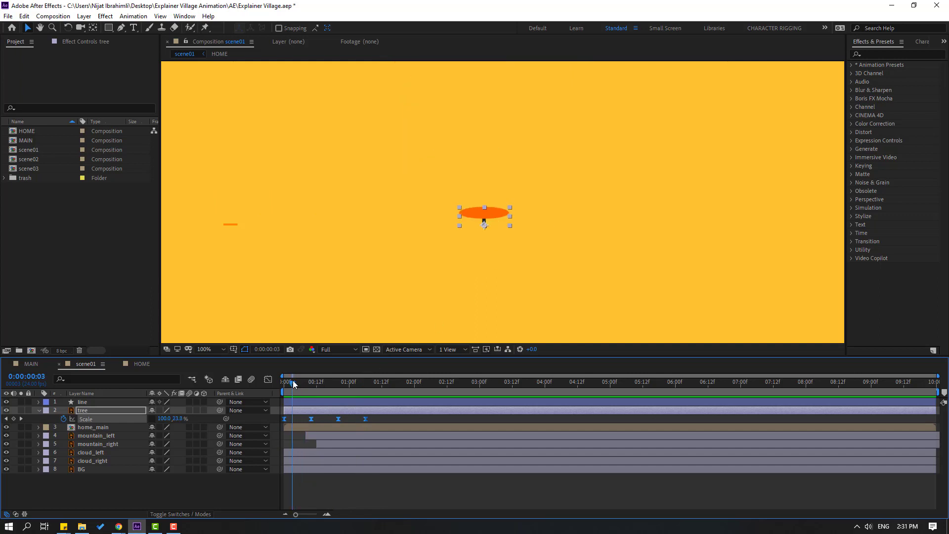
At frame 3, narrow the tree by setting its horizontal scale to 11%, and preview the growth.
left_click(222, 501)
key("period")
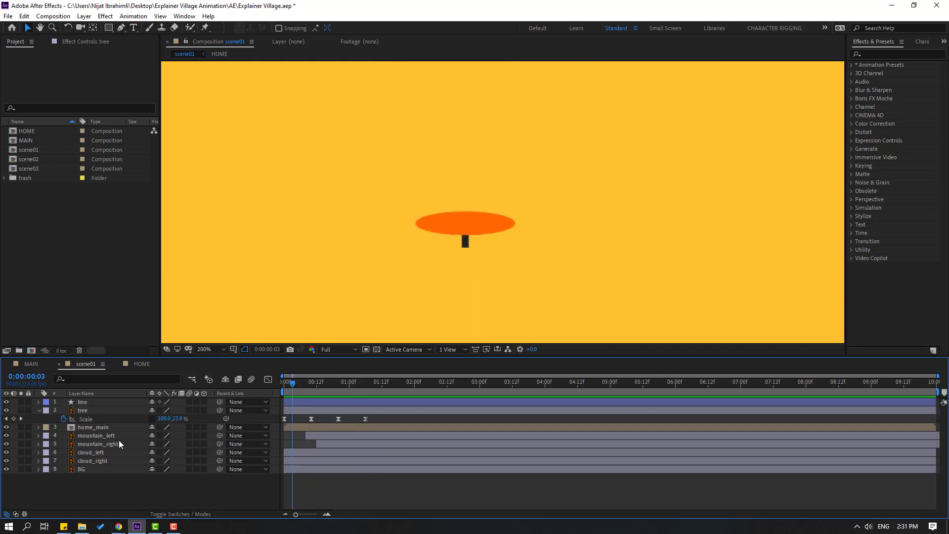
left_click_drag(165, 422, 123, 422)
left_click_drag(293, 382, 322, 381)
key("space")
key("comma")
key("space")
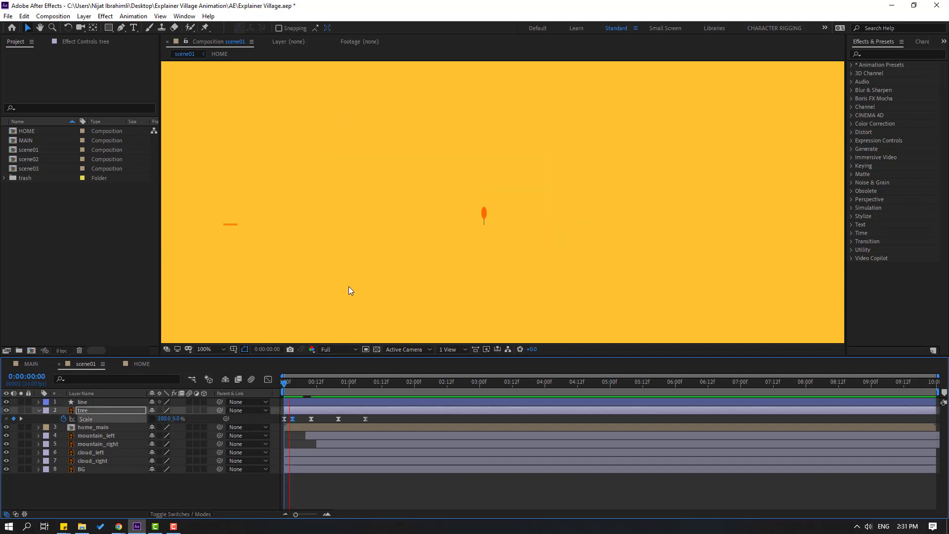
Try the tree's narrow Scale keyframe at about frame 6 and preview the pop-up.
key("space")
left_click_drag(292, 419, 300, 420)
key("space")
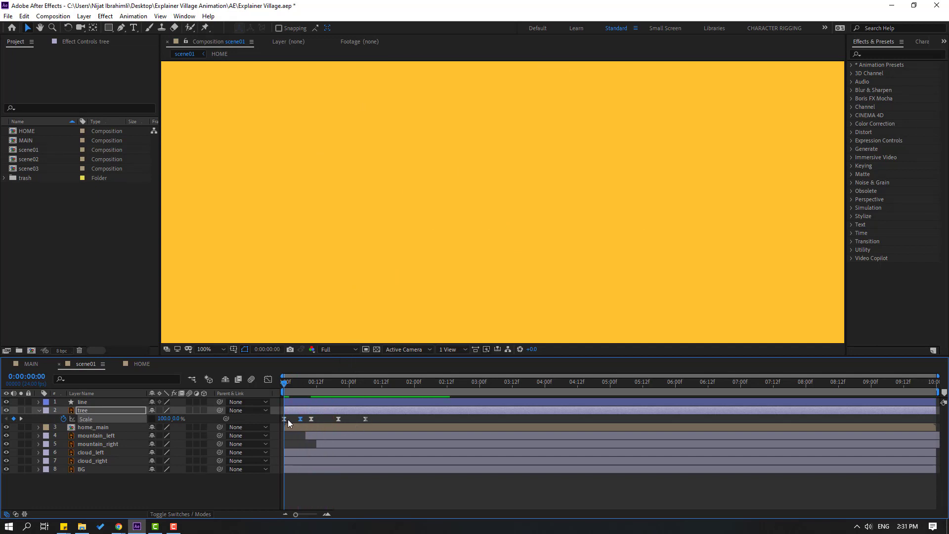
key("comma")
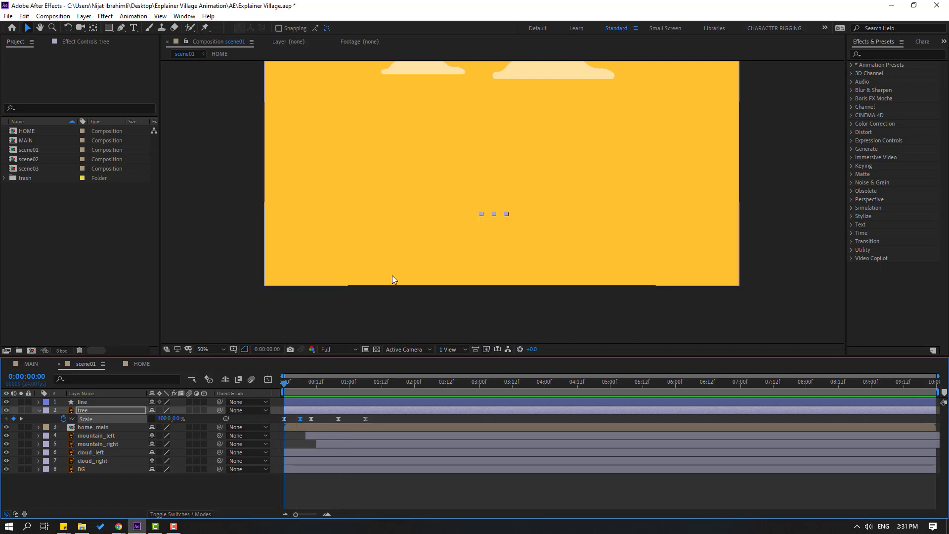
key("period")
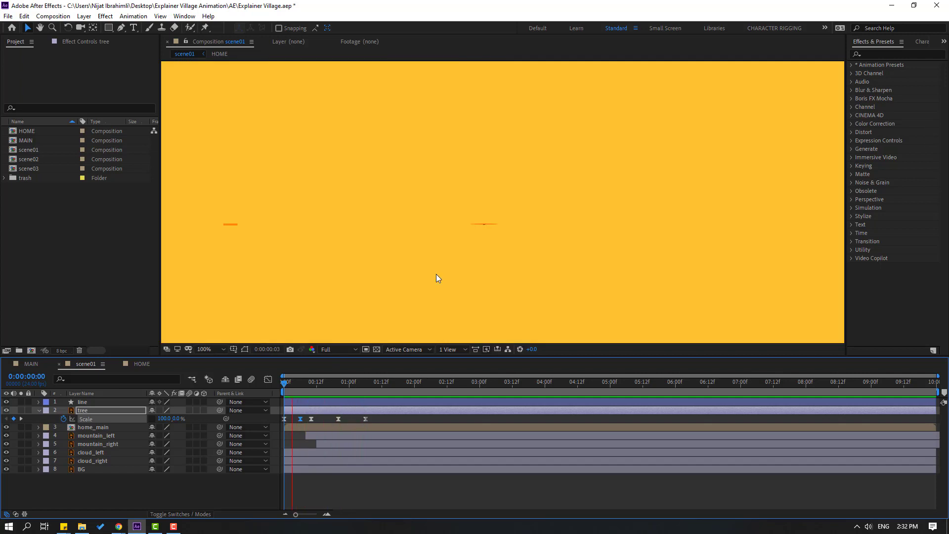
Move the tree's narrow Scale keyframe onto the first frame, replacing the flat keyframe there, and preview the result.
key("space")
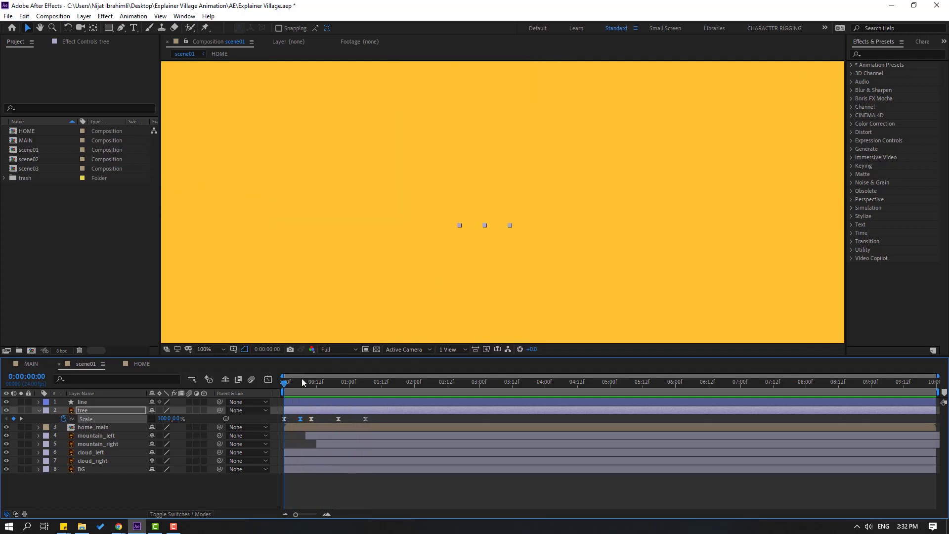
left_click_drag(299, 420, 282, 420)
key("space")
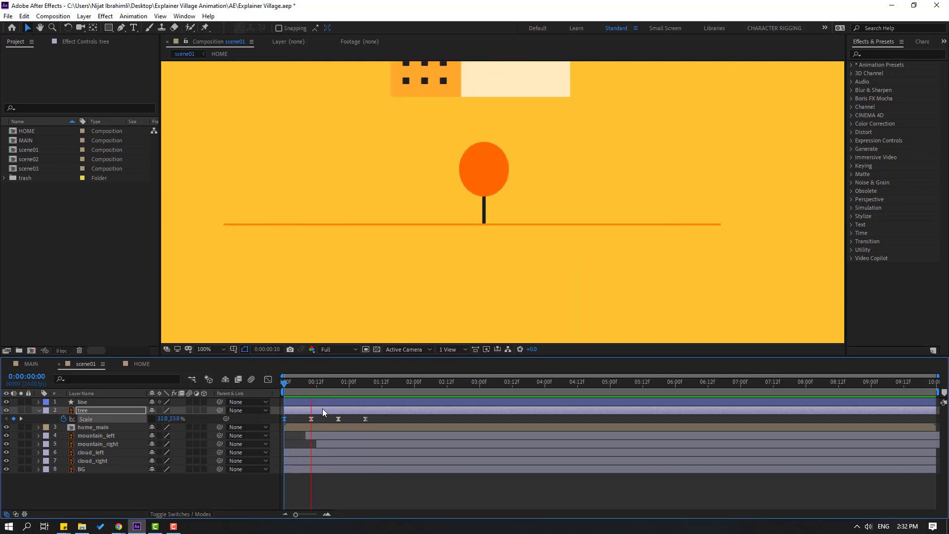
Tighten the tree's bounce by moving its last two Scale keyframes to about frames 16 and 22, and preview it.
key("space")
left_click_drag(372, 420, 303, 423)
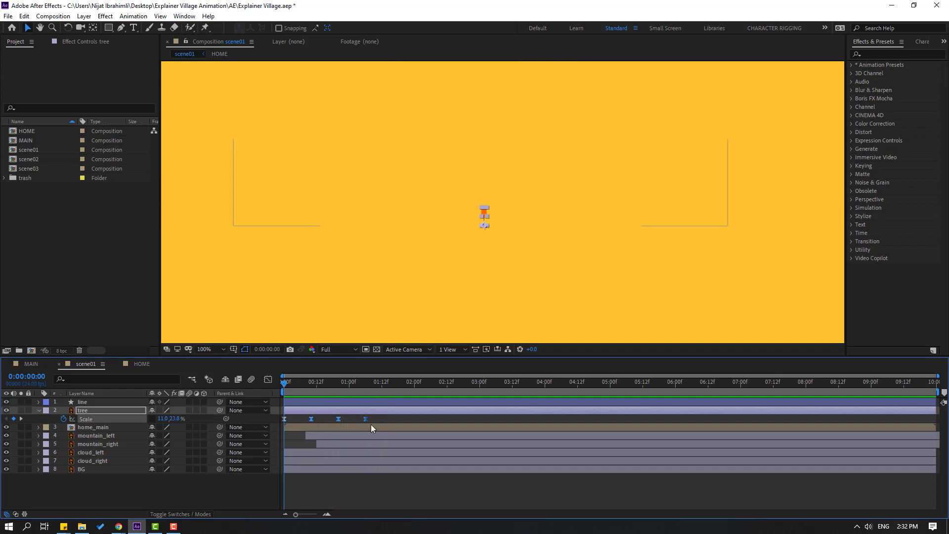
left_click_drag(366, 420, 342, 419)
key("space")
key("space")
Shift the tree layer to start at about frame 18 and preview the whole scene fitted in the viewer.
key("space")
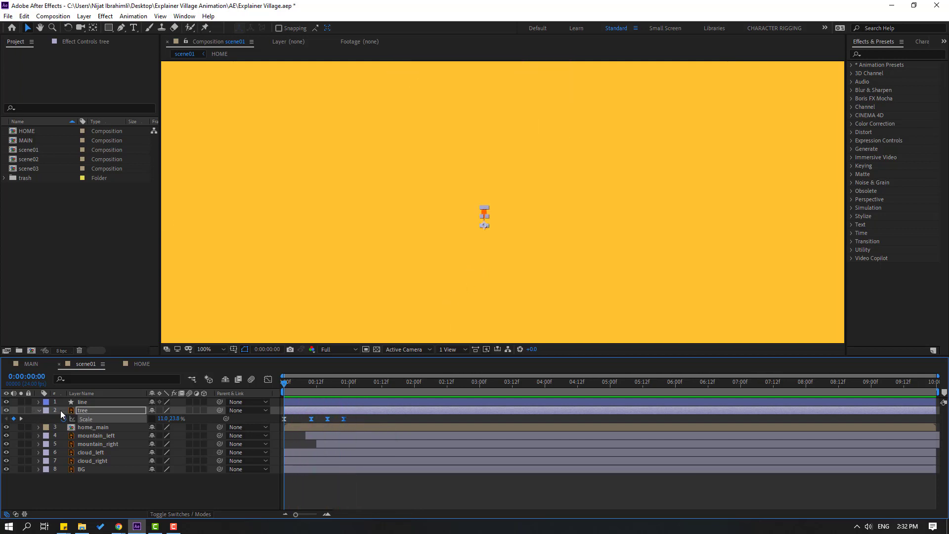
left_click_drag(298, 416, 348, 408)
key("space")
scroll(424, 268, "down", 2)
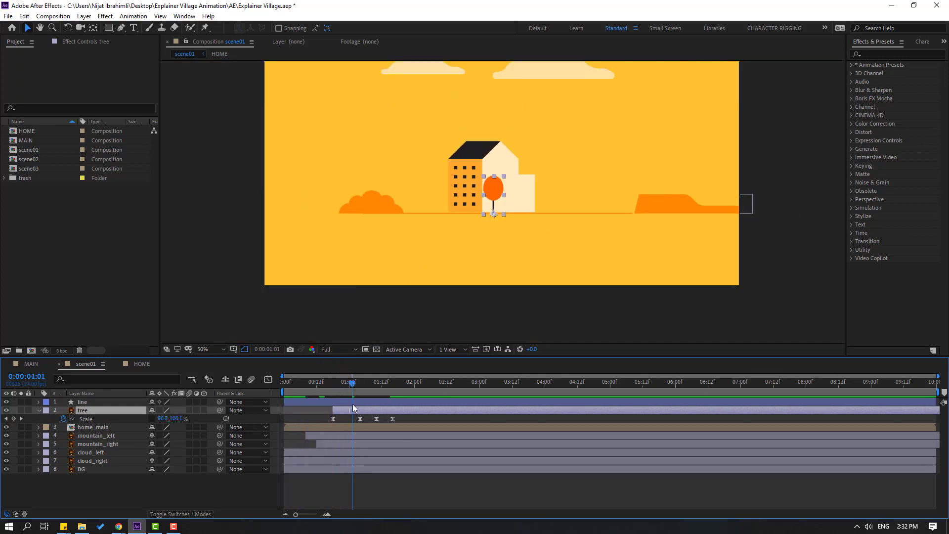
key("space")
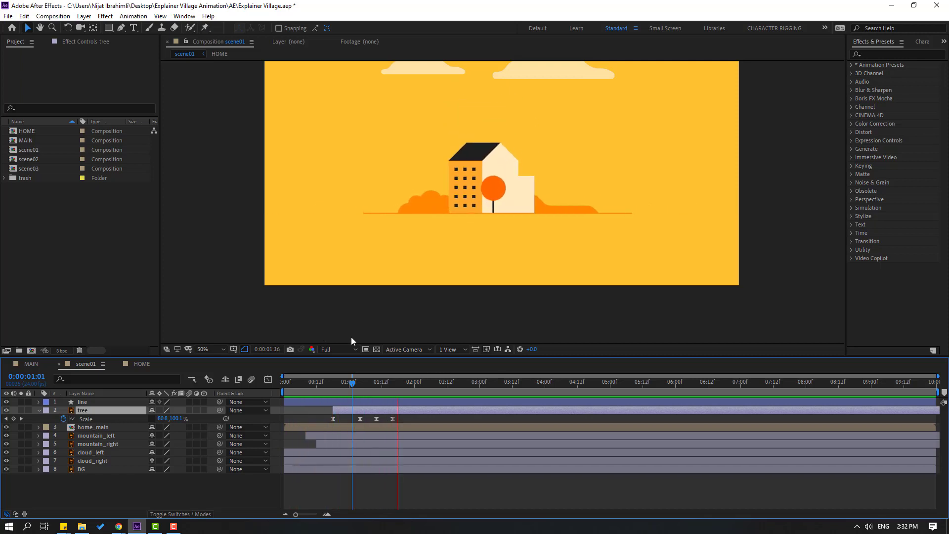
scroll(390, 296, "down", 2)
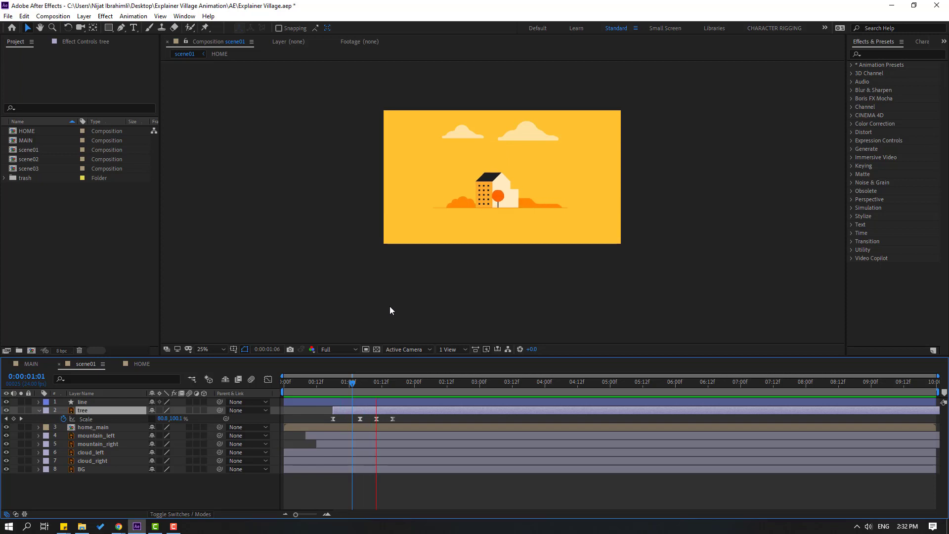
left_click(212, 349)
left_click(232, 184)
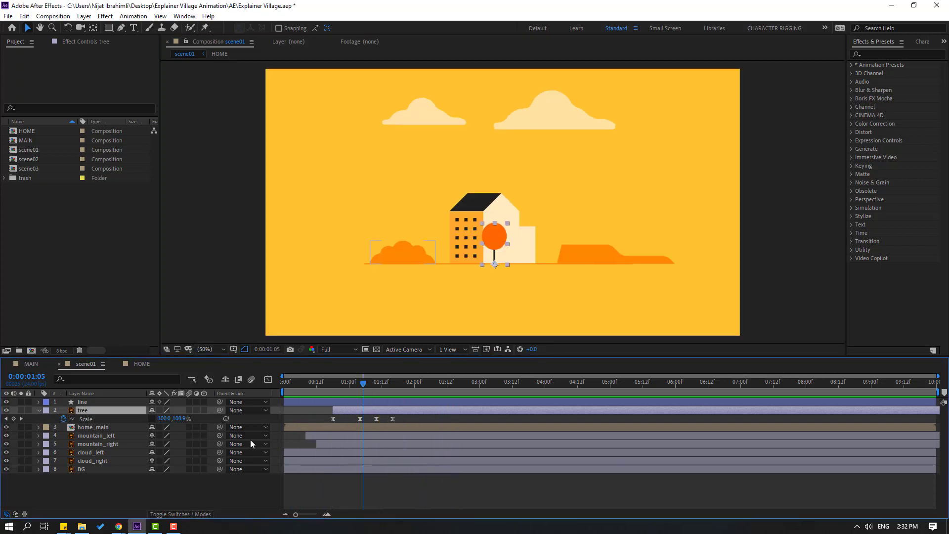
Add Position keyframes to cloud_left and cloud_right at their resting places on frame 16.
left_click(86, 461)
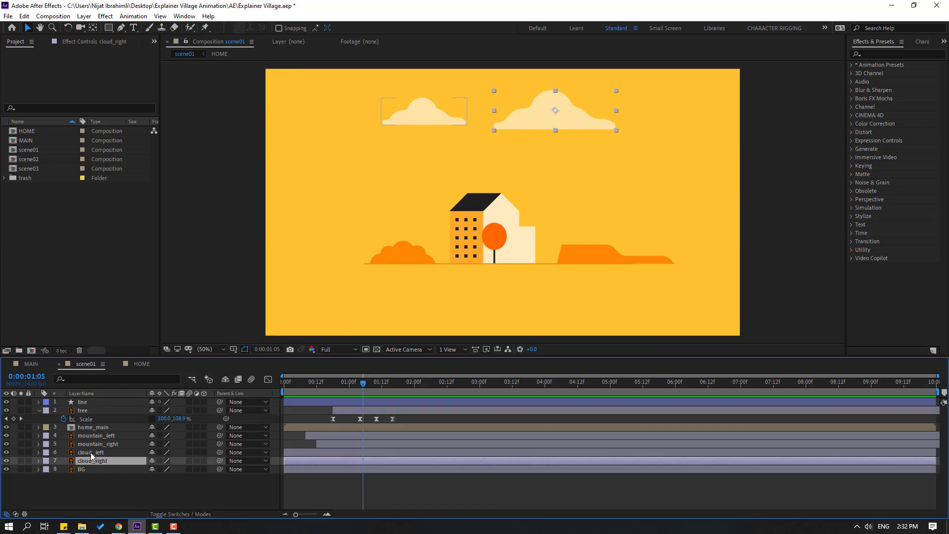
left_click(91, 452, "ctrl")
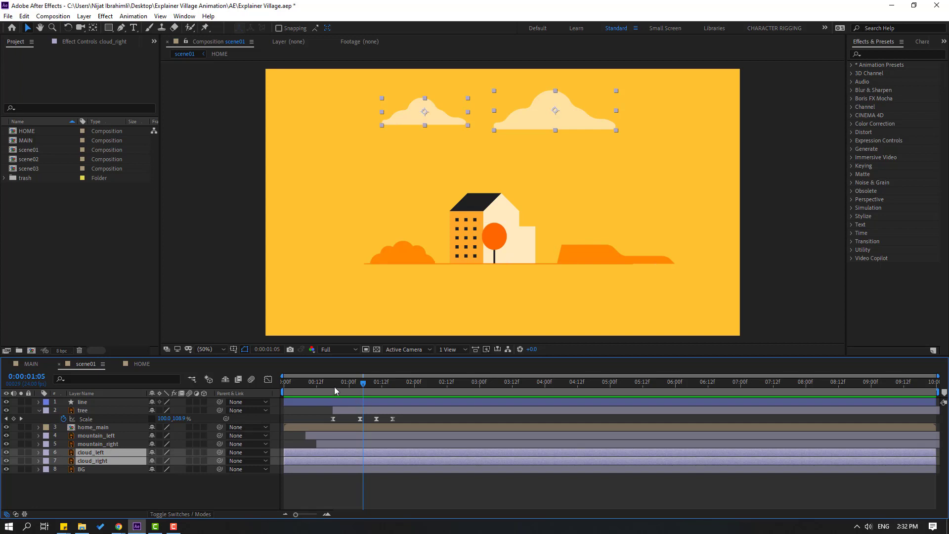
left_click(327, 383)
key("p")
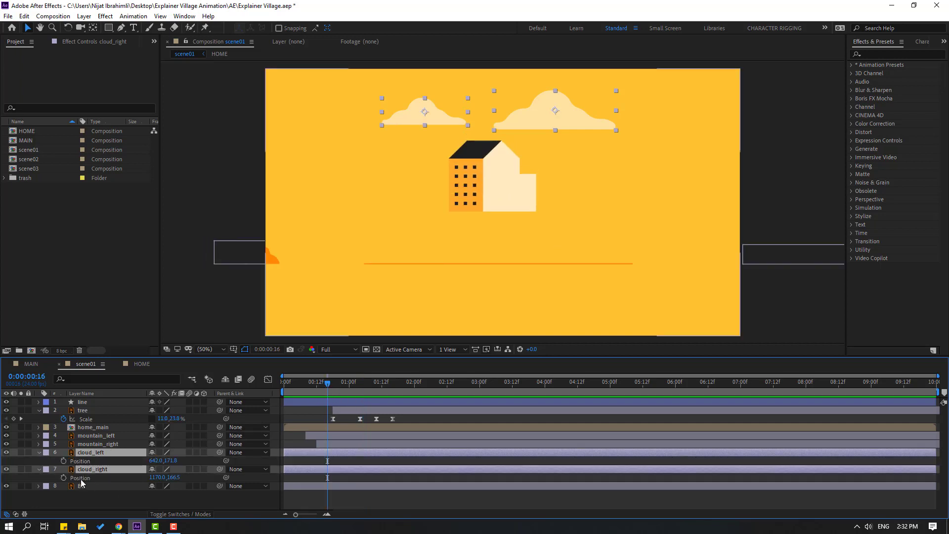
left_click(112, 465)
left_click_drag(63, 461, 63, 478)
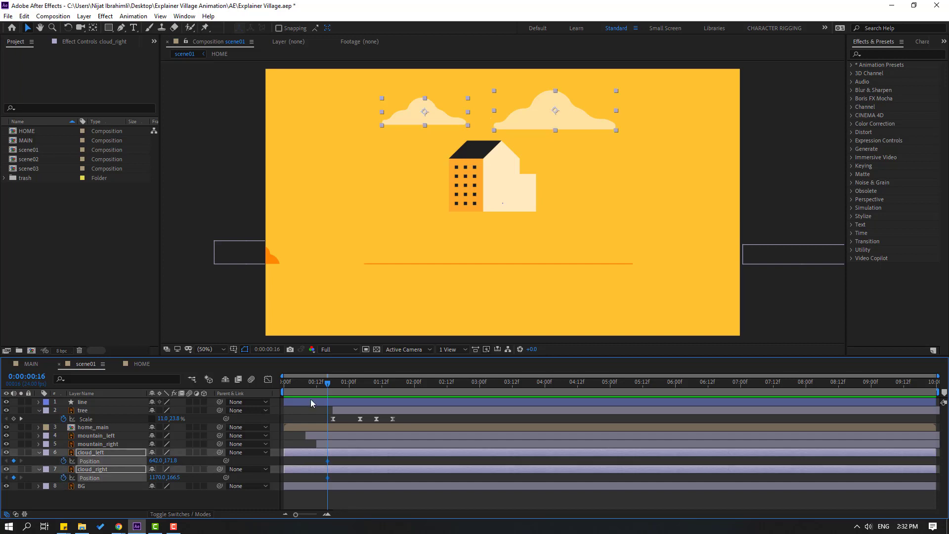
On the first frame, move cloud_left and cloud_right horizontally off opposite sides of the frame, and preview the motion.
left_click_drag(315, 384, 257, 433)
left_click(167, 496)
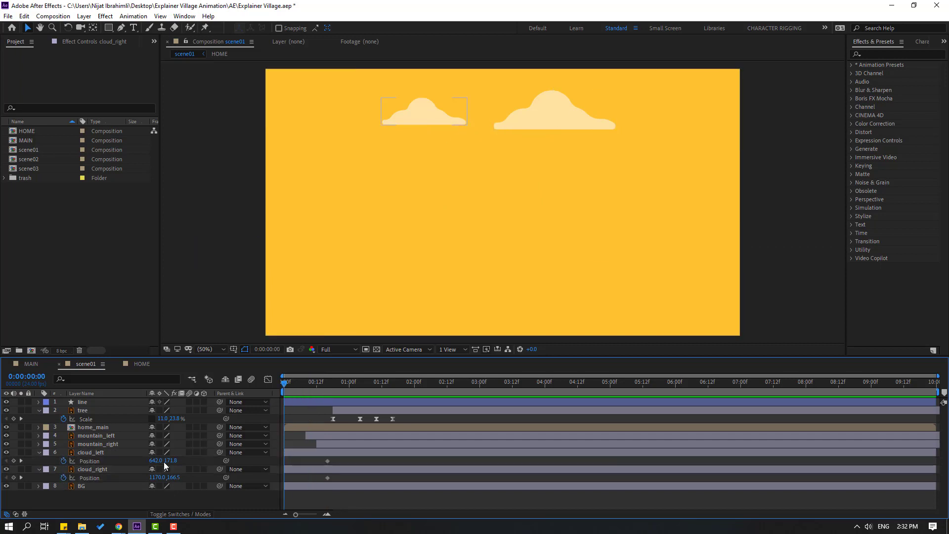
left_click_drag(171, 461, 101, 469)
key("ctrl+z")
left_click_drag(157, 477, 211, 478)
key("space")
Apply Easy Ease to the clouds' Position keyframes and move their end keyframes to about 0:00:01:00.
left_click_drag(300, 389, 327, 388)
left_click_drag(335, 458, 283, 487)
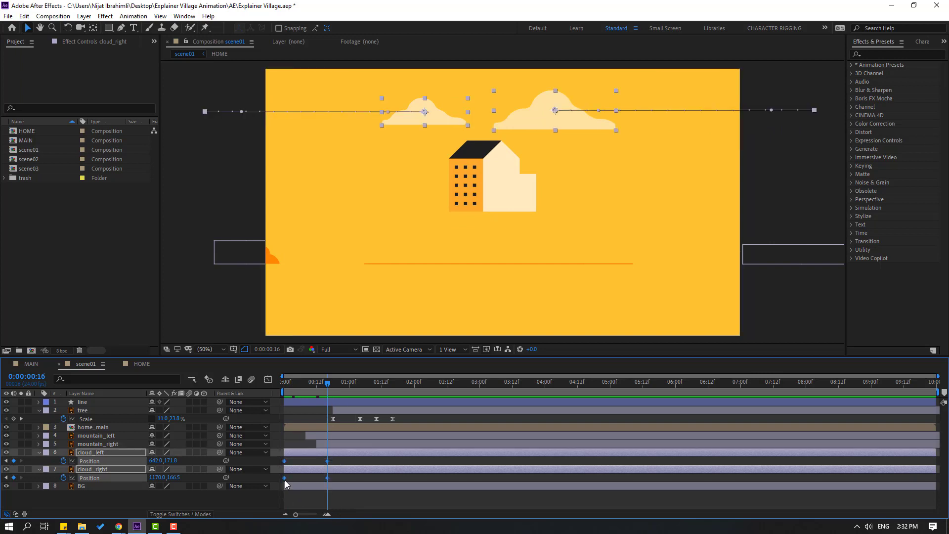
right_click(284, 478)
mouse_move(307, 474)
left_click(450, 412)
left_click_drag(339, 461, 349, 479)
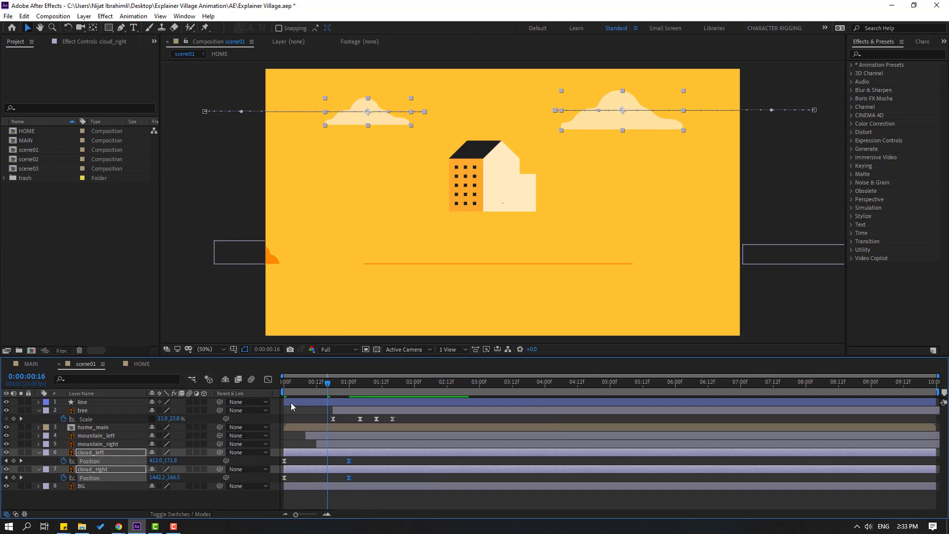
Reshape the easing of both clouds in the speed graph for a sharper peak and softer stop, and preview it.
left_click(268, 381)
left_click_drag(295, 486, 327, 487)
key("space")
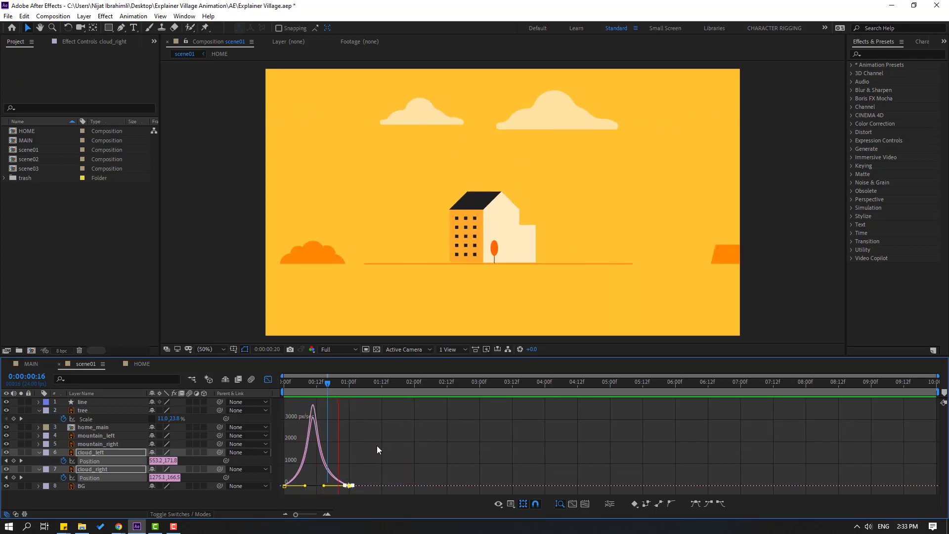
Leave the graph view and delete the starting Position keyframes of cloud_left and cloud_right, keeping their keyframes at 0:00:01:00.
left_click(327, 387)
left_click_drag(328, 387, 349, 386)
left_click(268, 379)
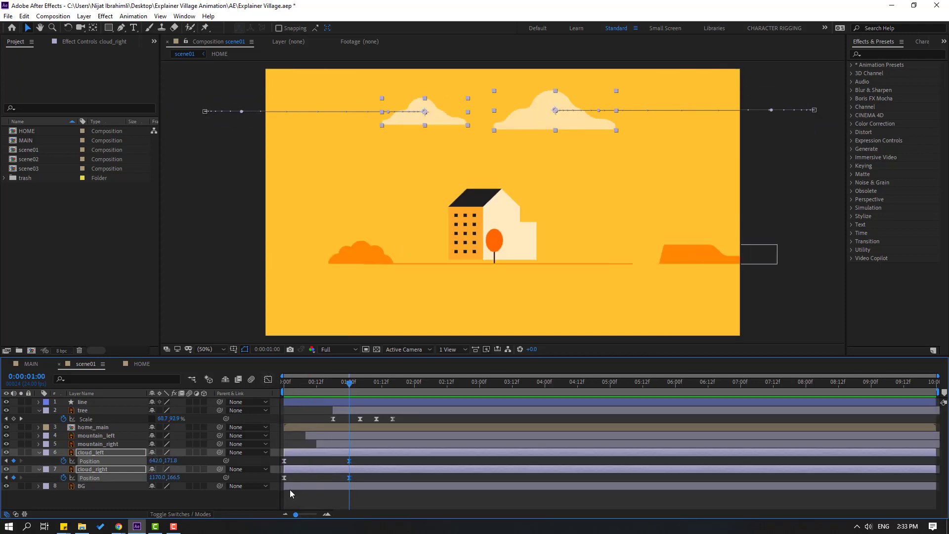
left_click_drag(293, 461, 278, 488)
key("Delete")
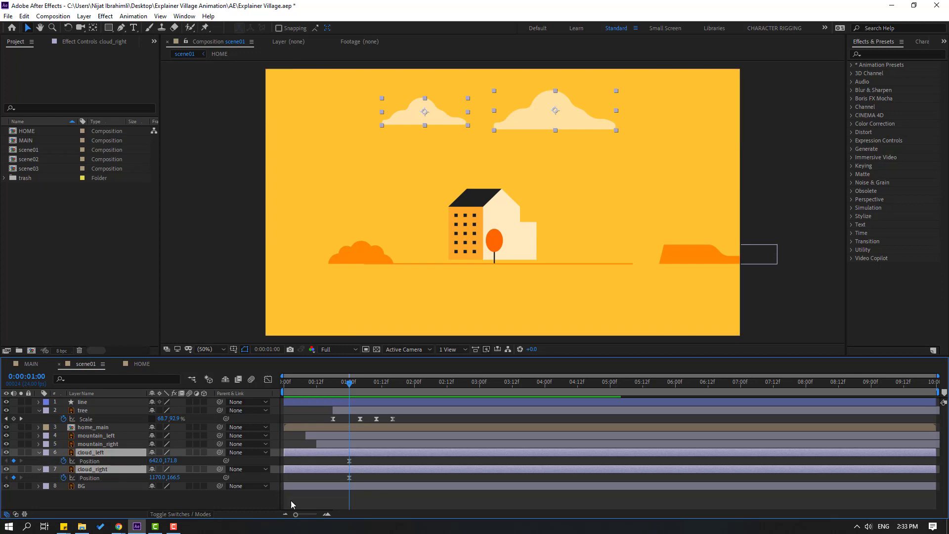
On the first frame, move both clouds above the frame, with Position Y at -67.2 for cloud_left and -115.5 for cloud_right.
left_click_drag(352, 383, 275, 392)
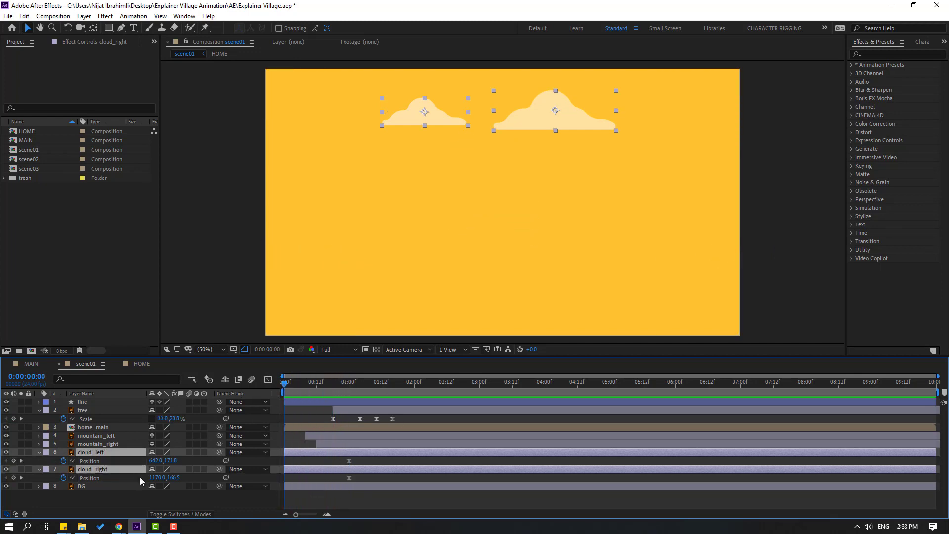
left_click(135, 502)
left_click_drag(169, 460, 42, 500)
left_click_drag(155, 477, 11, 500)
key("ctrl+z")
Shift the cloud_left layer about 7 frames later so it follows cloud_right, and preview the motion.
left_click_drag(304, 451, 321, 449)
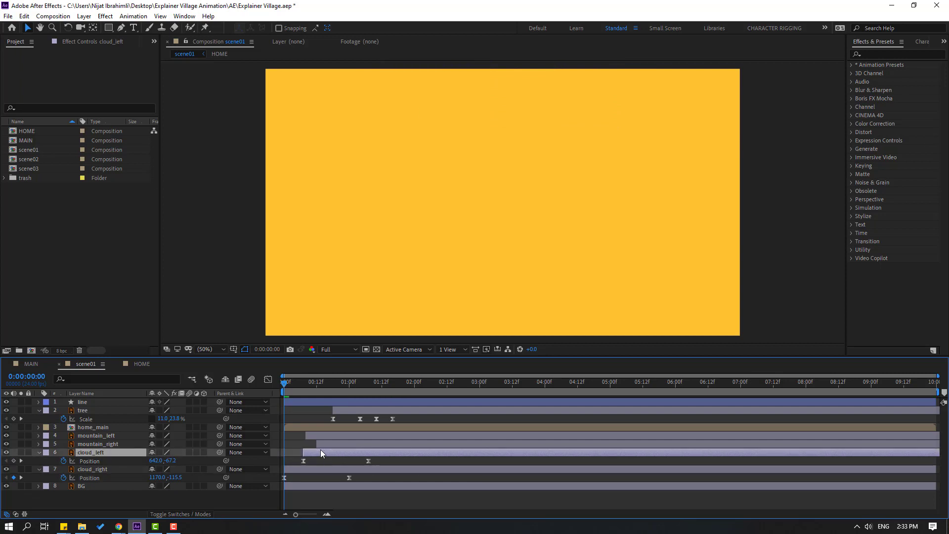
key("space")
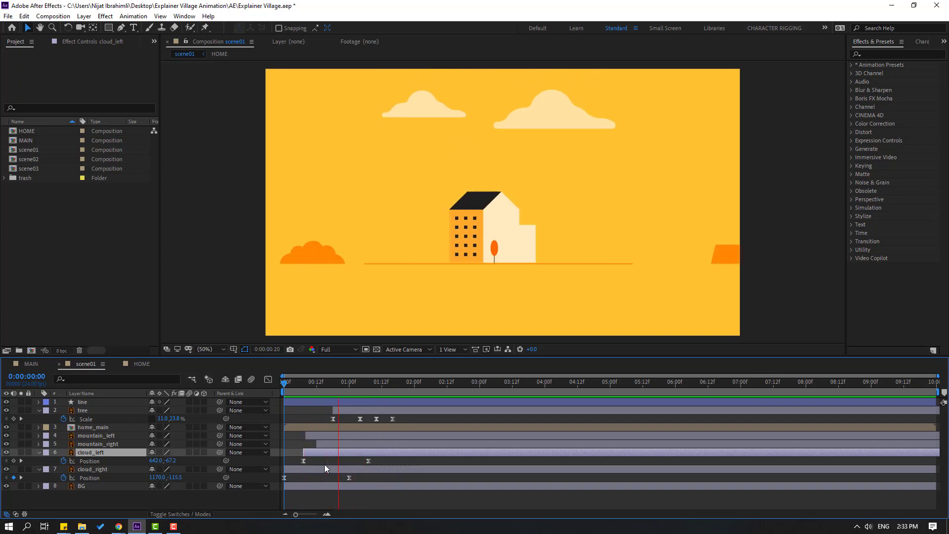
key("space")
Delay both cloud layers together so cloud_right starts at about frame 17 and cloud_left at about 0:00:01:00.
left_click(83, 470)
left_click(132, 453, "shift")
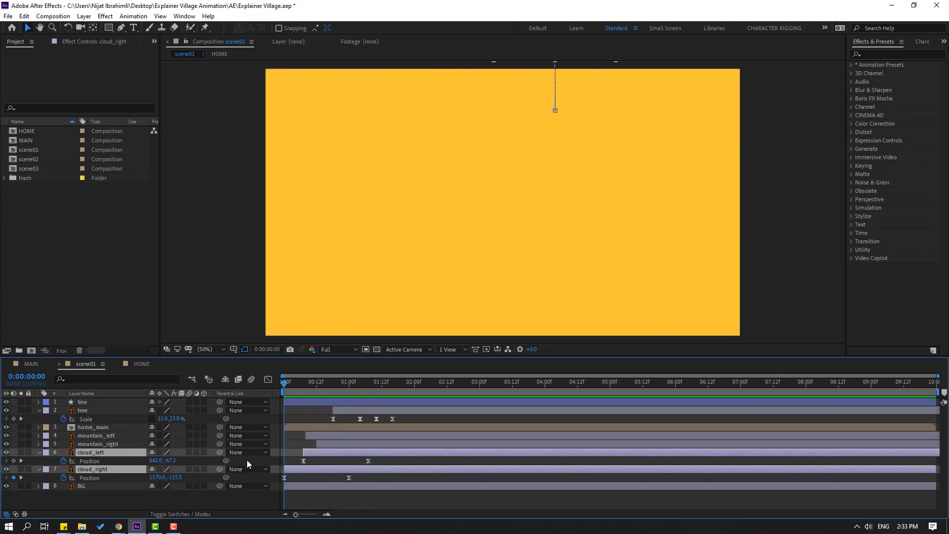
left_click_drag(300, 377, 372, 448)
Preview the delayed cloud drop with the composition view at 50% magnification.
key("space")
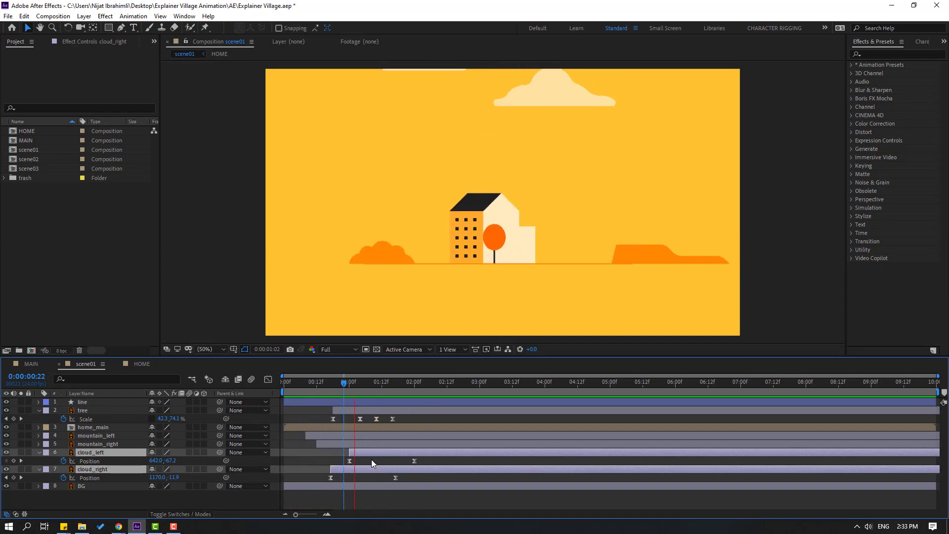
key("comma")
key("comma")
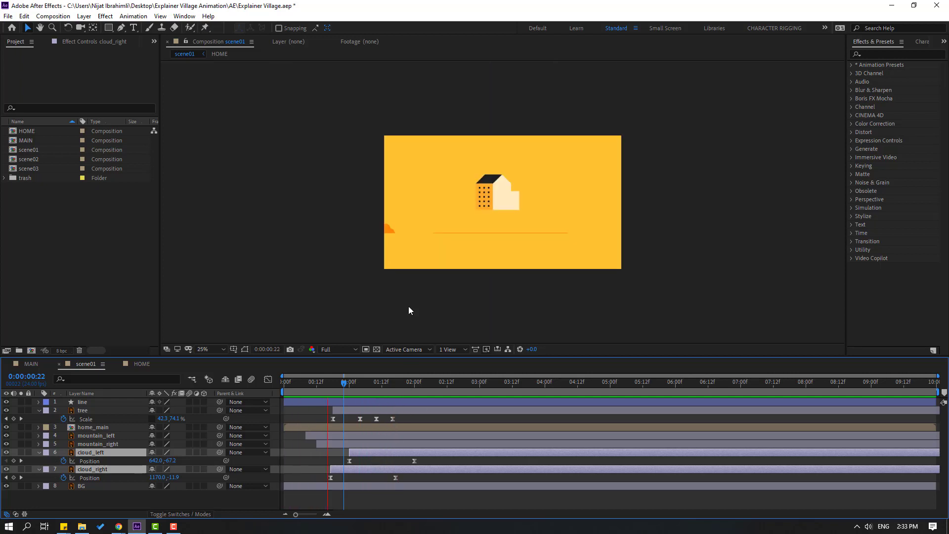
key("space")
left_click(216, 349)
left_click(218, 187)
key("space")
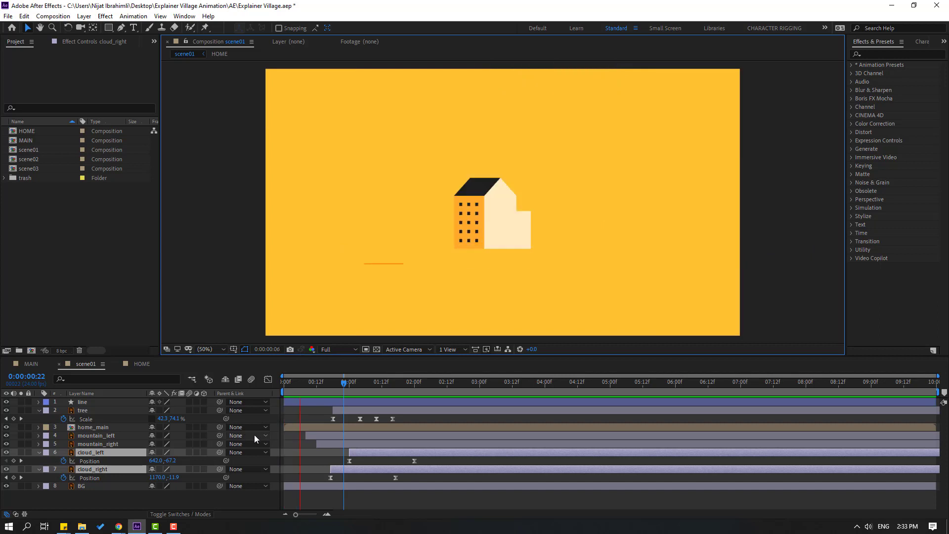
key("space")
Turn on motion blur for all layers in scene01 and enable it for the composition.
key("ctrl+a")
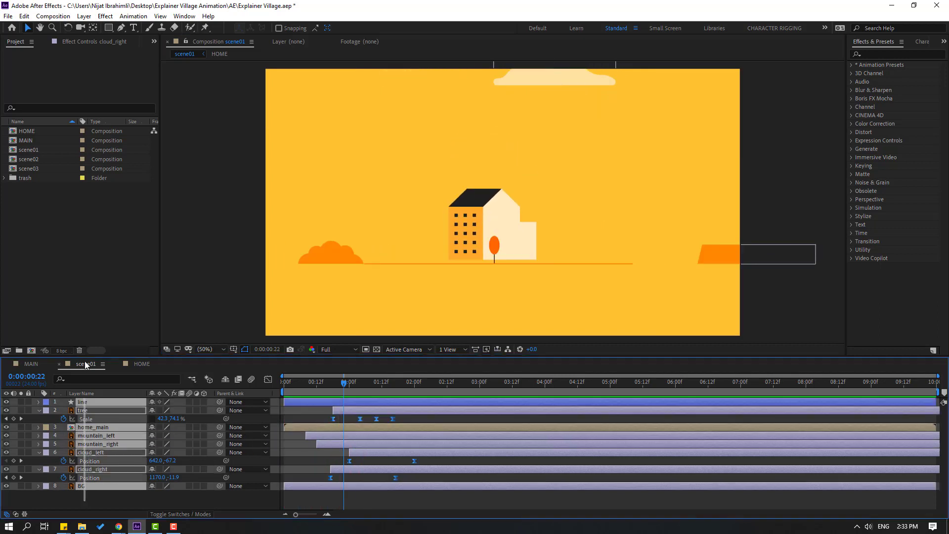
left_click(189, 406)
left_click(251, 379)
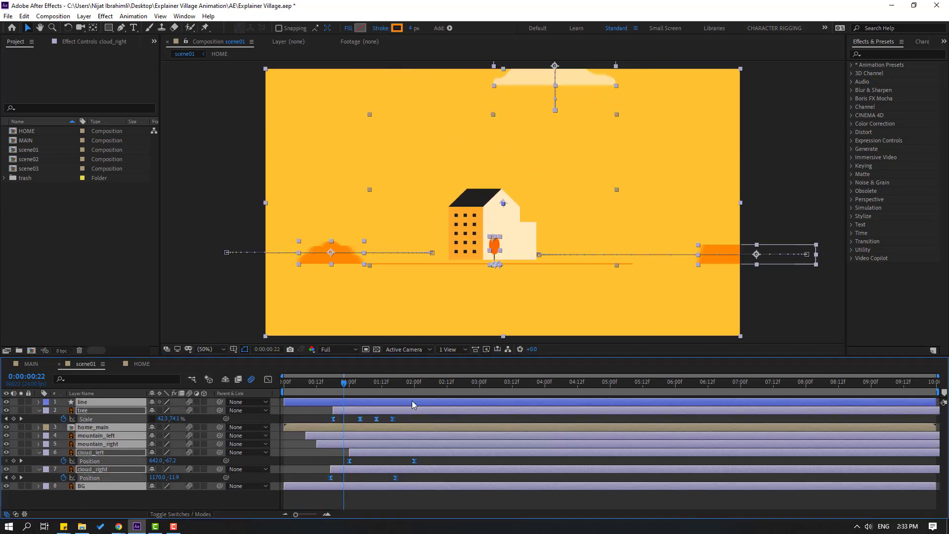
Shorten the scene01 work area to end at about 0:00:02:12 and preview the animation.
left_click(433, 383)
left_click(491, 497)
key("space")
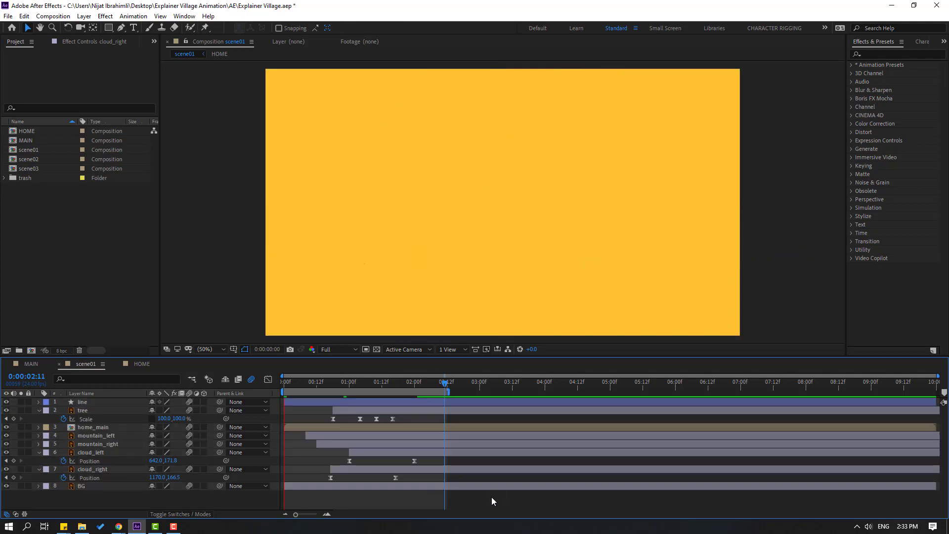
Open the home_main precomposition to check the house layer's motion blur, and return to scene01.
double_click(95, 428)
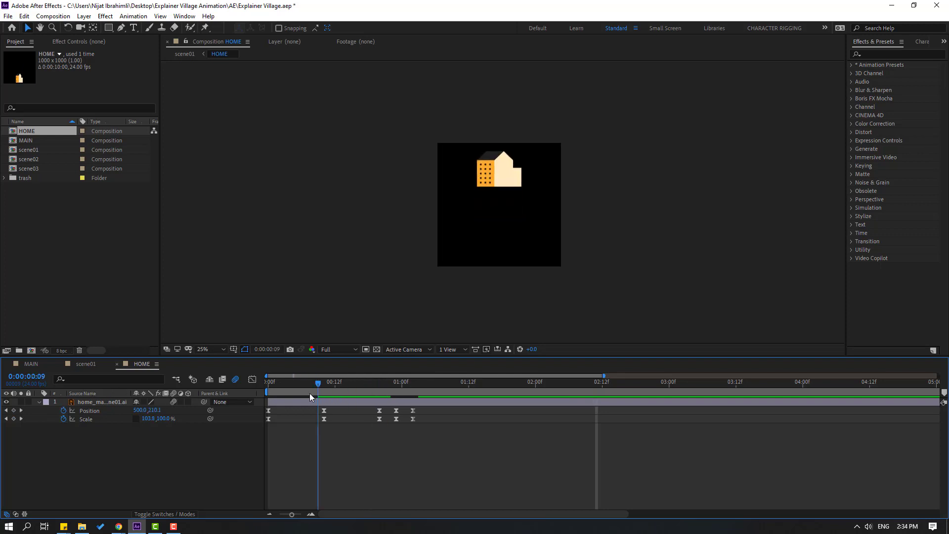
left_click(85, 365)
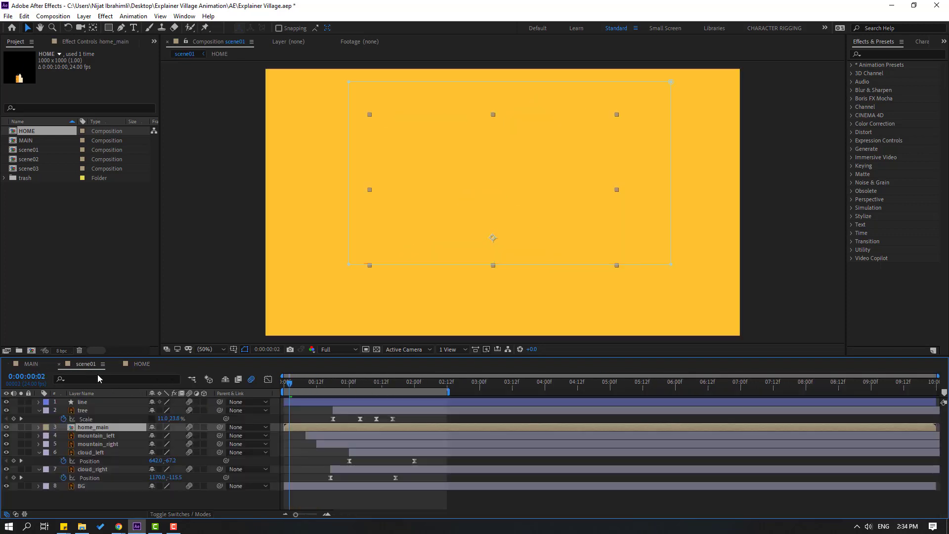